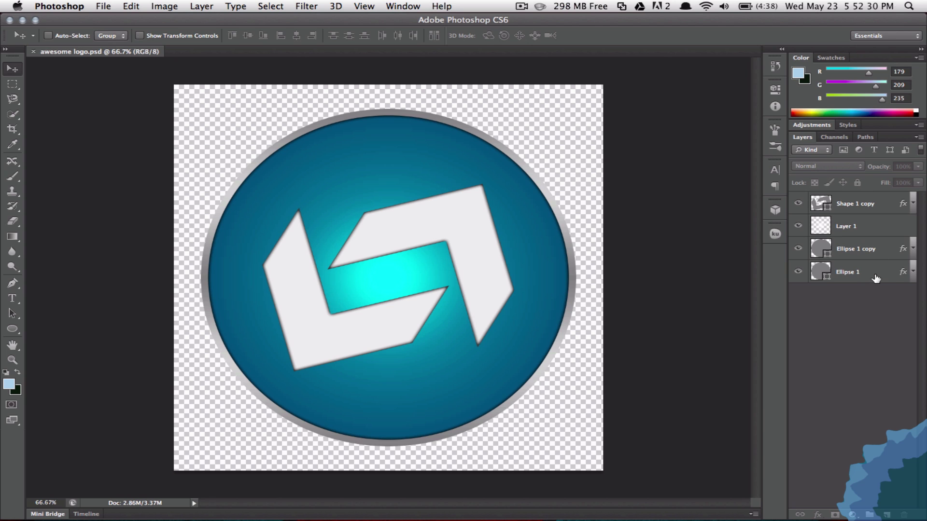
# - Hide and show the Ellipse 1 copy layer, and review the Gradient Overlay settings of the Ellipse 1 layer
pyautogui.click(798, 249)
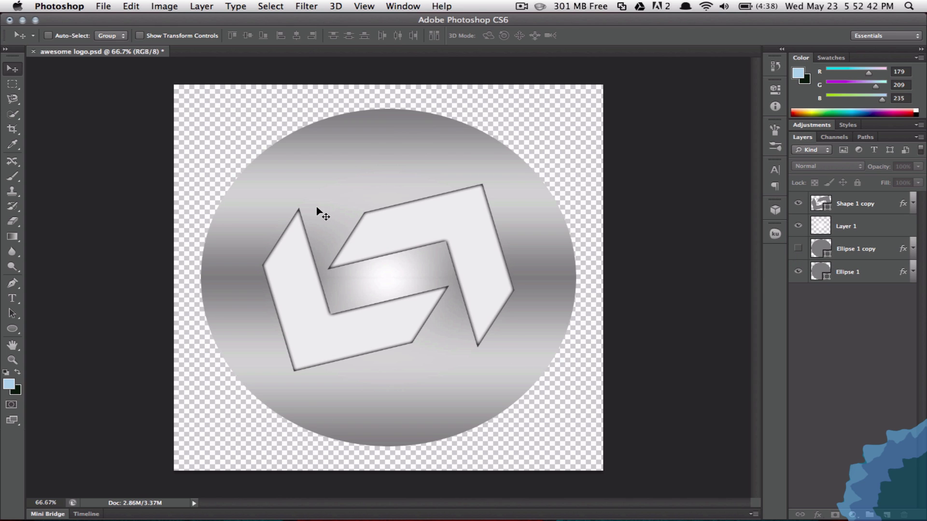
pyautogui.click(797, 249)
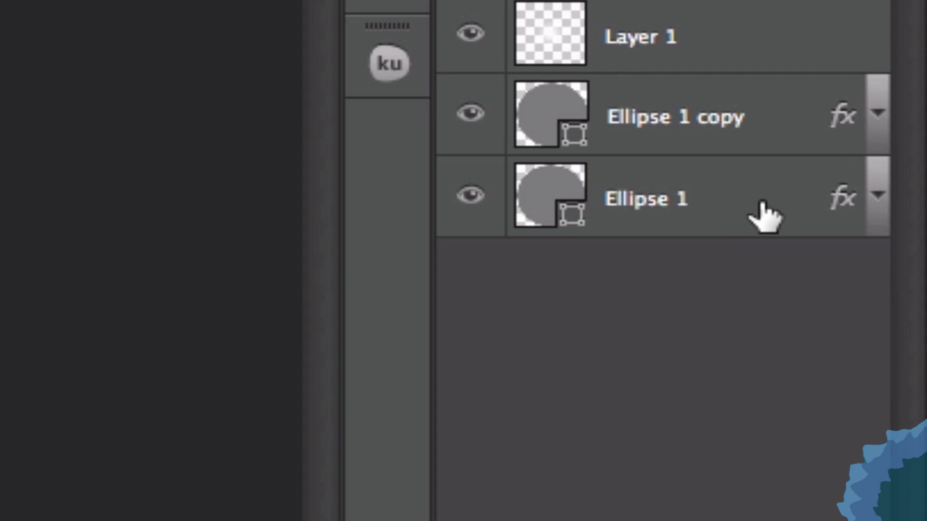
pyautogui.doubleClick(765, 215)
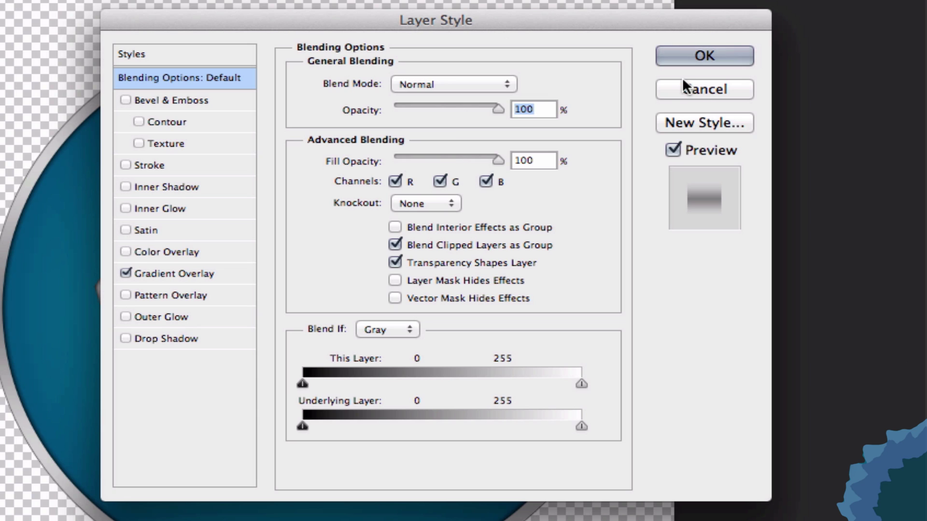
pyautogui.click(178, 273)
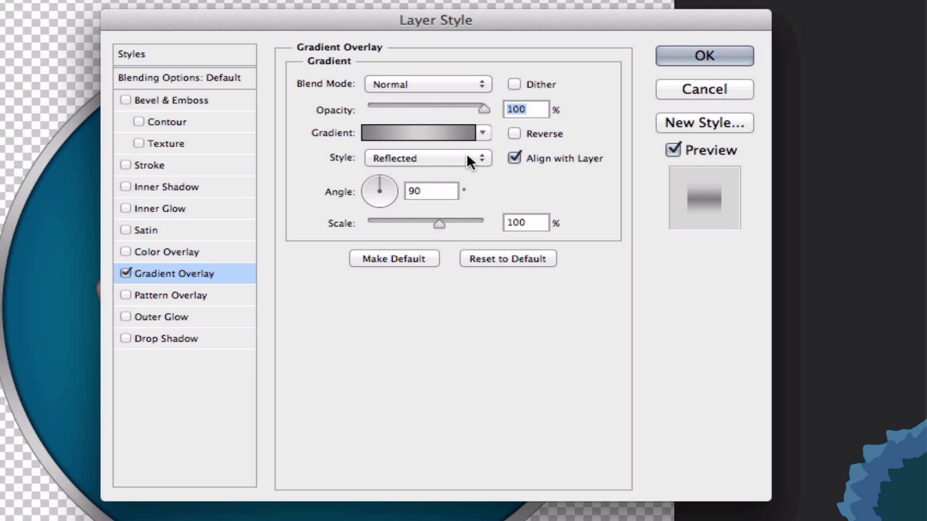
pyautogui.click(439, 157)
pyautogui.click(403, 158)
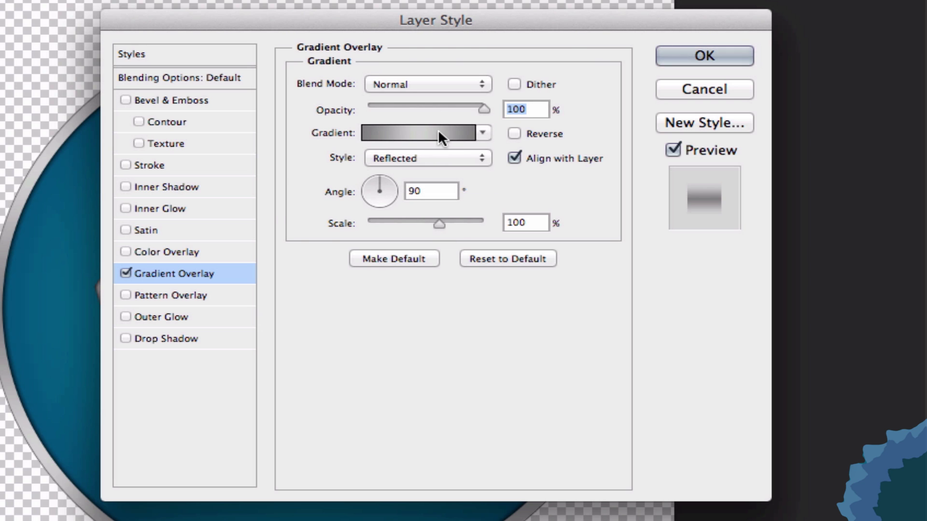
# - Inspect the colour values of the start, middle and end stops in Ellipse 1's overlay gradient
pyautogui.click(437, 129)
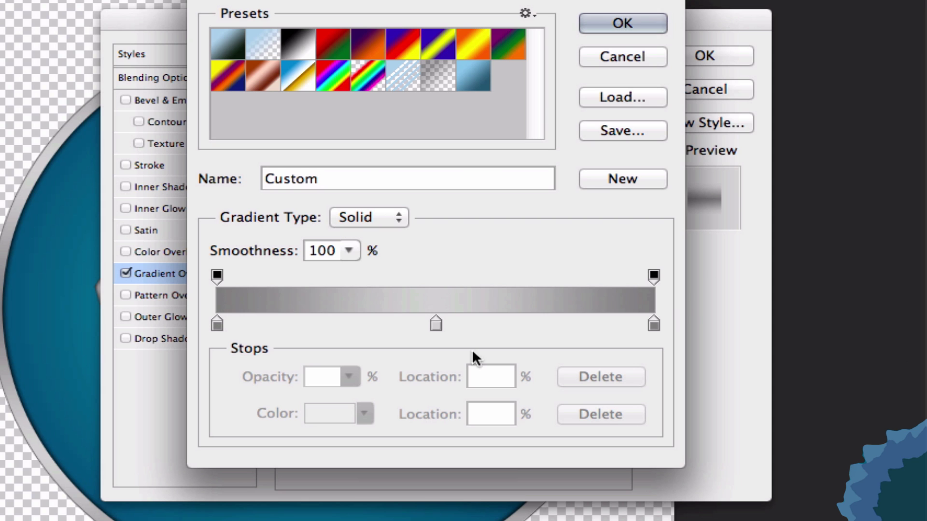
pyautogui.doubleClick(220, 322)
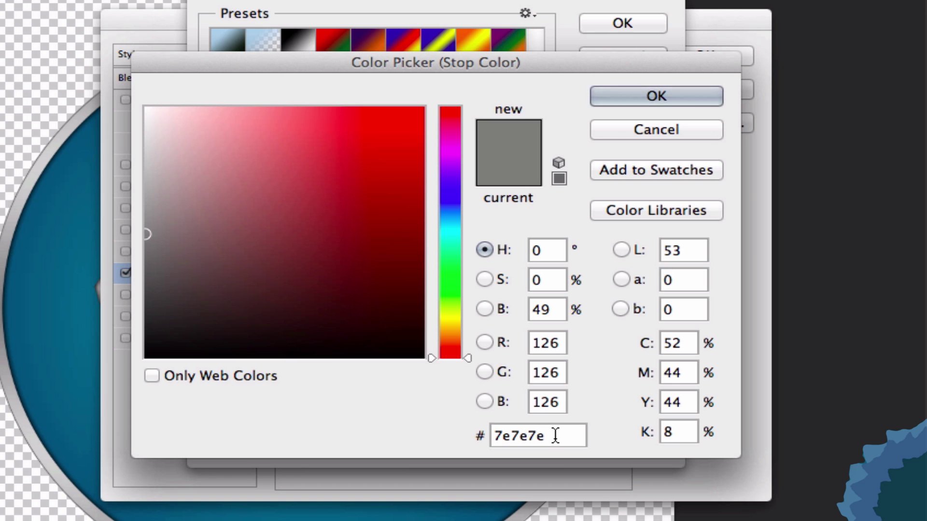
pyautogui.click(642, 99)
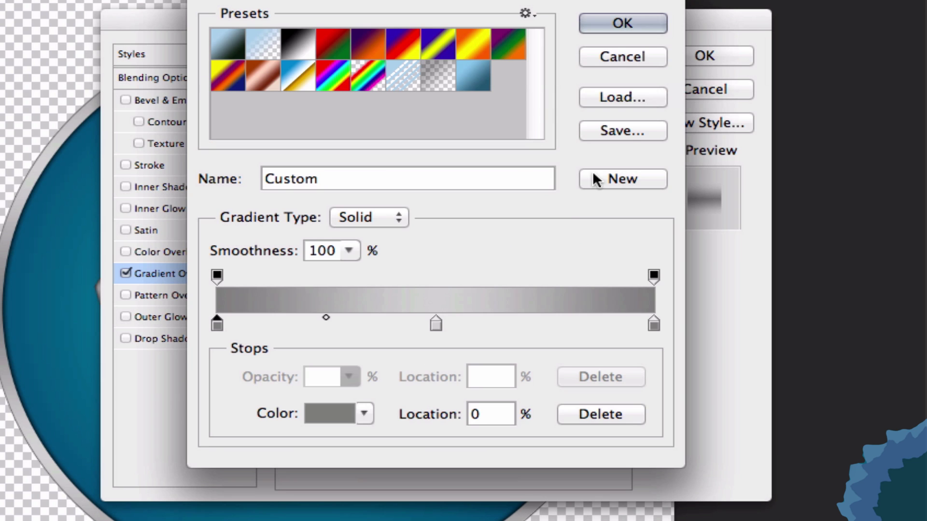
pyautogui.doubleClick(434, 323)
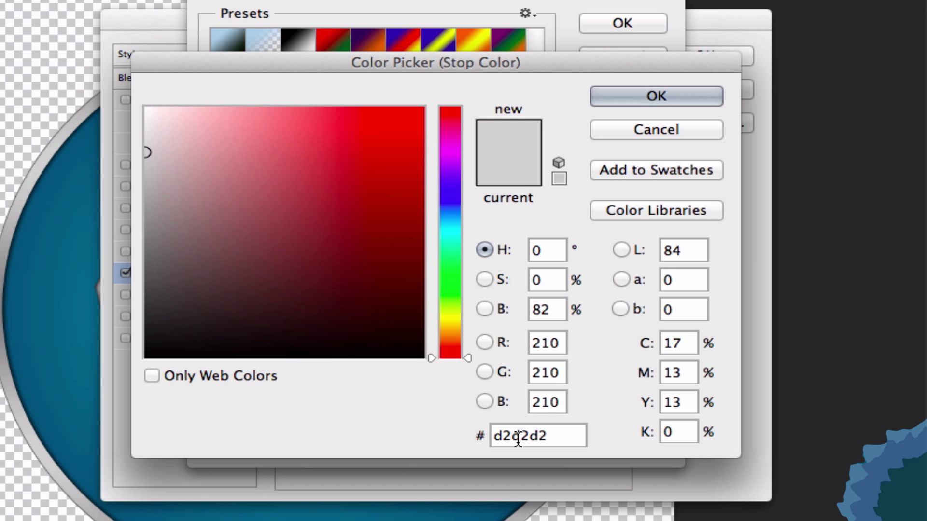
pyautogui.click(653, 99)
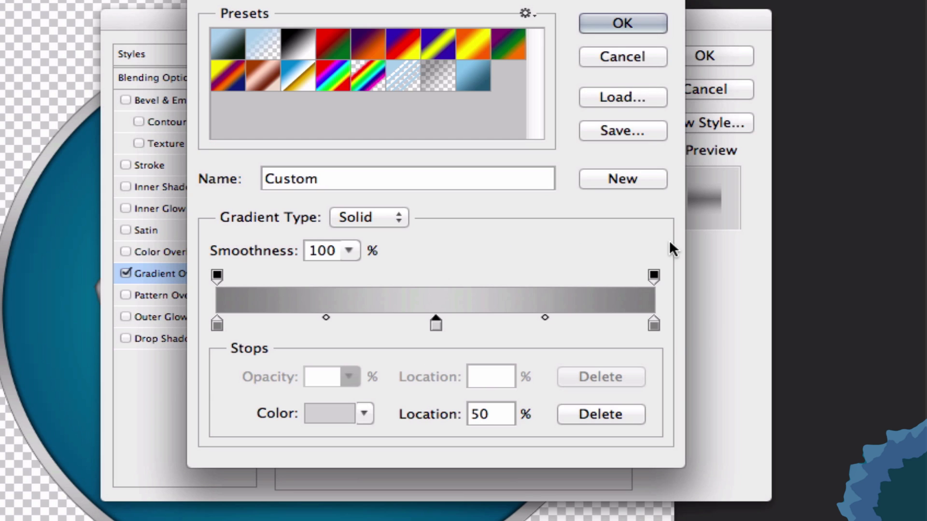
pyautogui.doubleClick(654, 325)
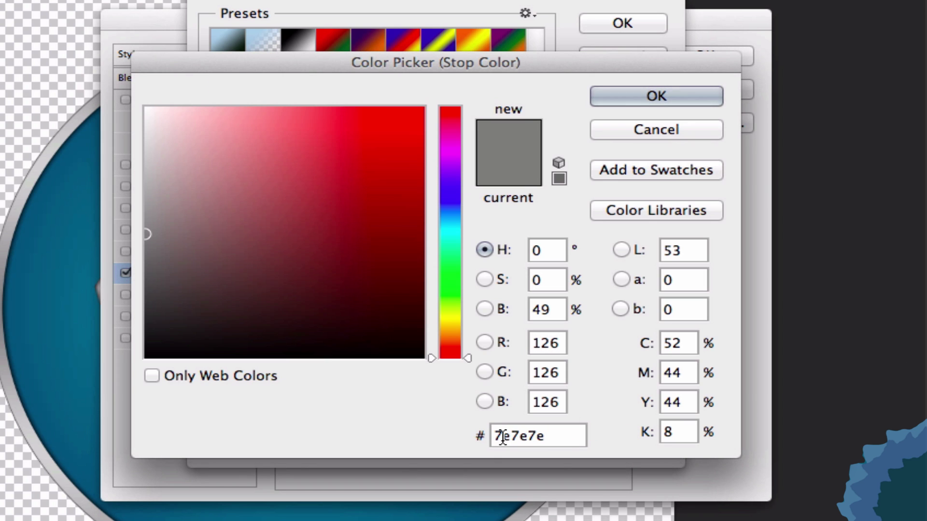
pyautogui.click(667, 92)
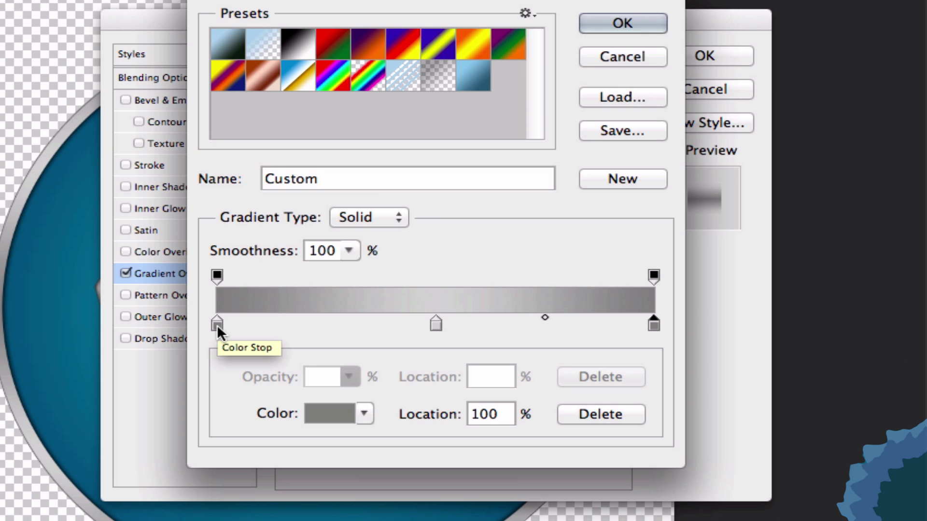
# - Duplicate the gradient's first colour stop to the 21% location and delete the duplicate
pyautogui.press('alt')
pyautogui.moveTo(216, 324); pyautogui.dragTo(309, 323)
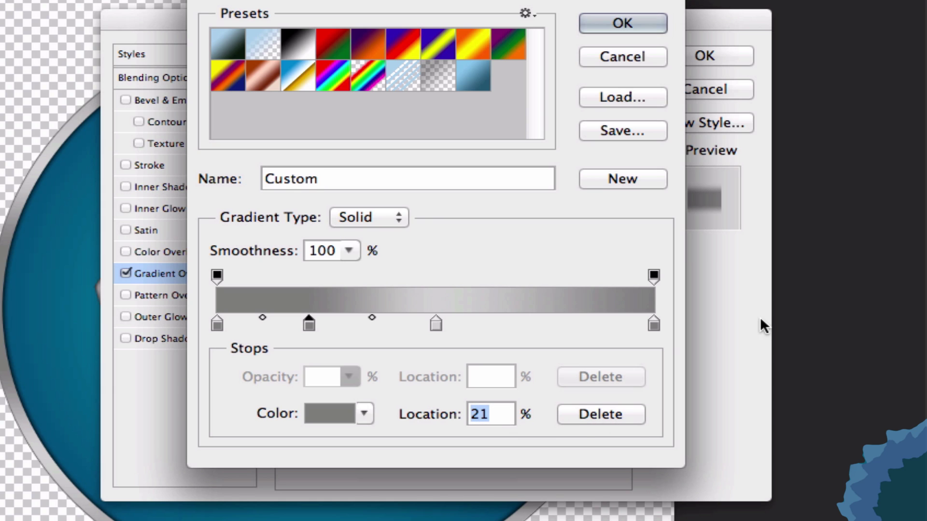
pyautogui.click(605, 413)
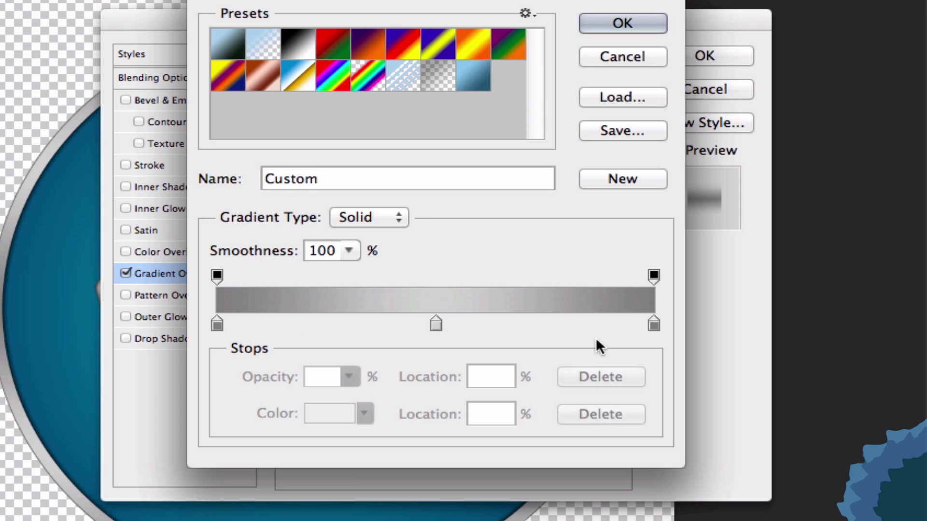
# - Name the grey gradient Metallic Texture and add it to the presets as a new gradient
pyautogui.doubleClick(362, 174)
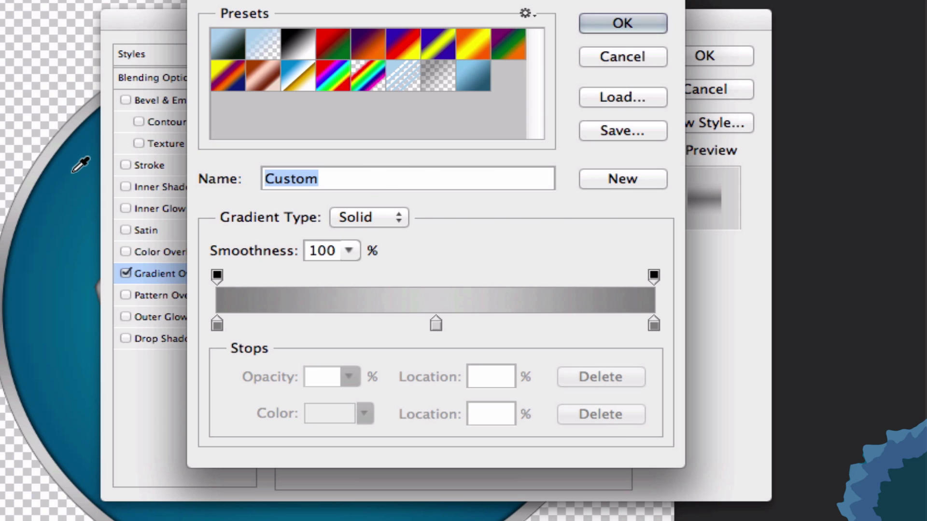
pyautogui.write('Sil')
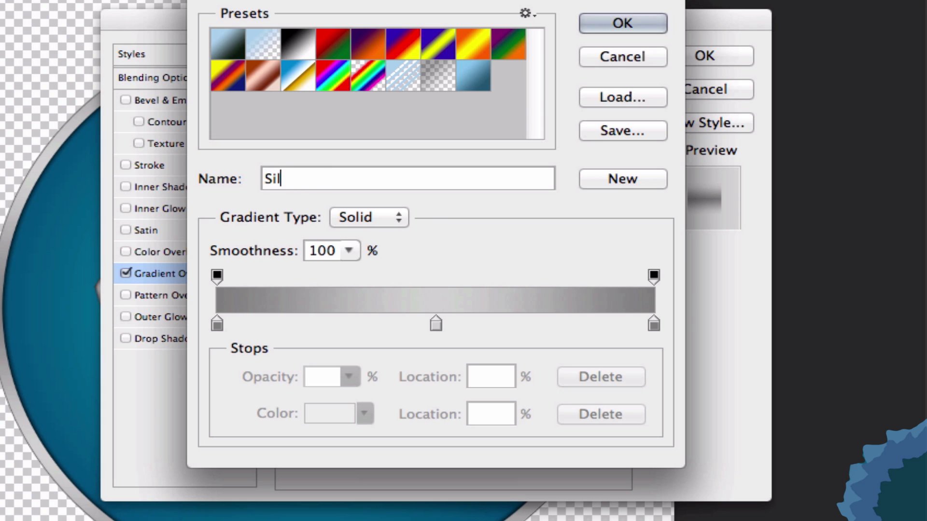
pyautogui.press('BackSpace')
pyautogui.press('BackSpace')
pyautogui.press('BackSpace')
pyautogui.press('BackSpace')
pyautogui.press('BackSpace')
pyautogui.press('BackSpace')
pyautogui.write('Metallic Tex')
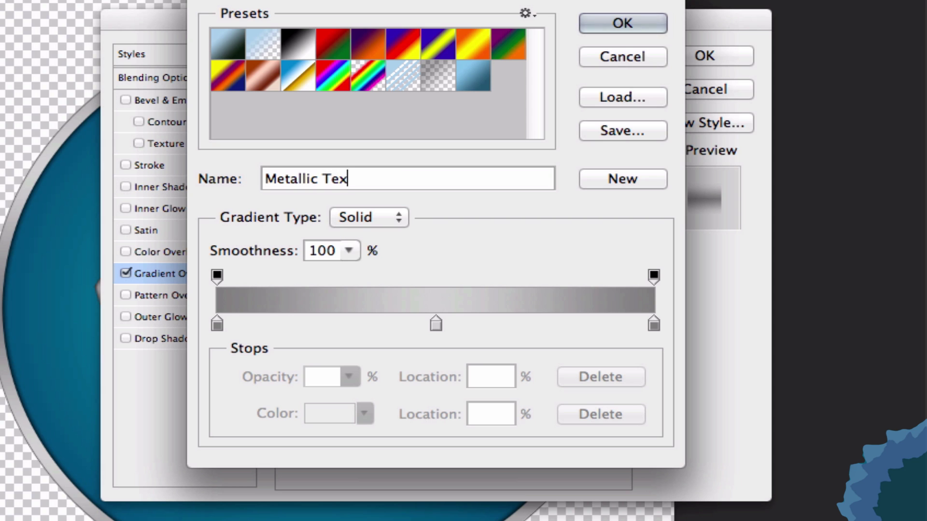
pyautogui.write('ture')
pyautogui.click(616, 130)
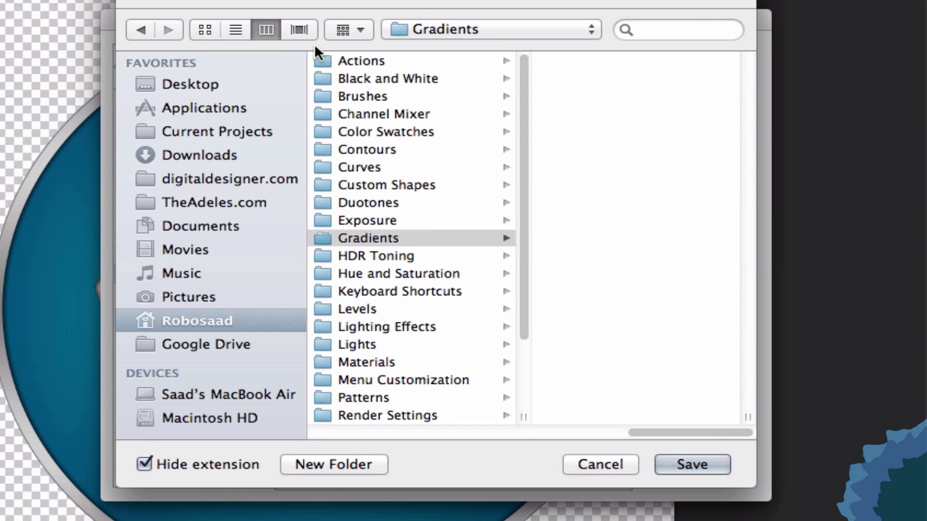
pyautogui.click(594, 464)
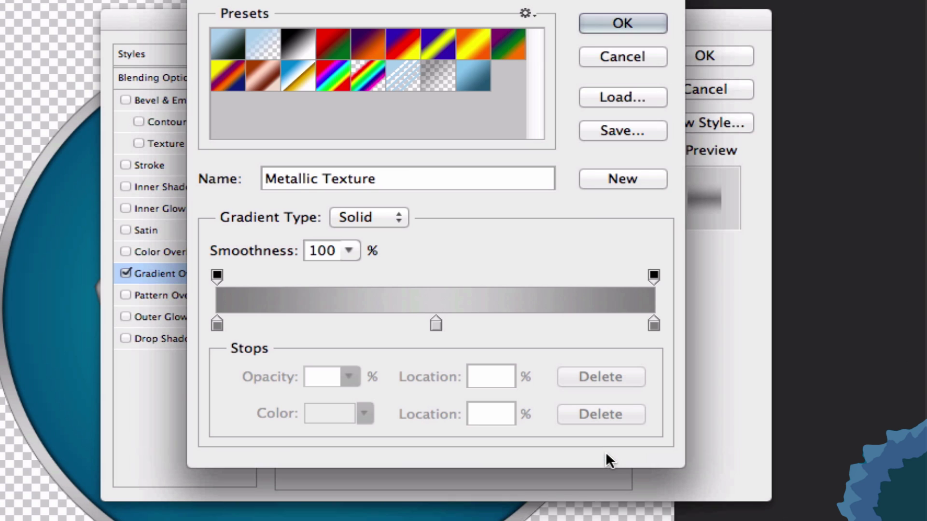
pyautogui.click(613, 178)
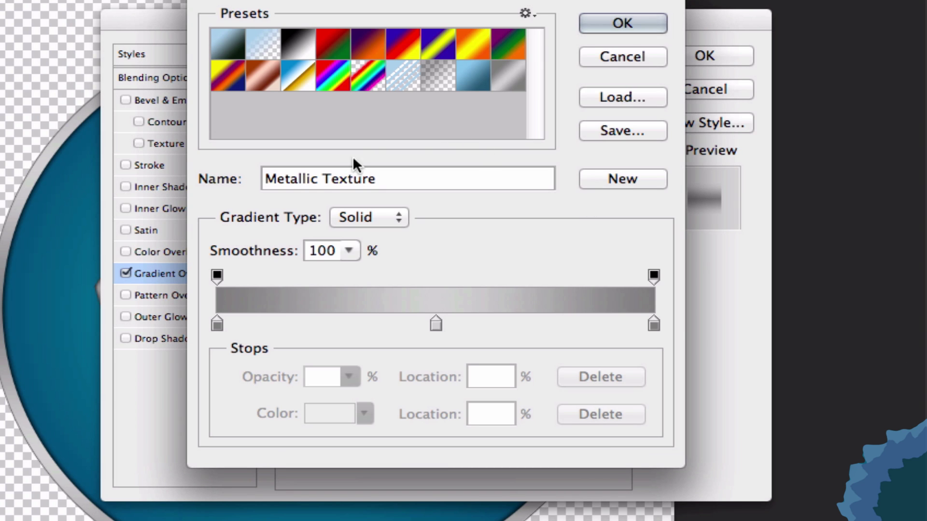
# - Check the name of the new grey preset and leave Ellipse 1's gradient and layer style settings without applying changes
pyautogui.doubleClick(508, 87)
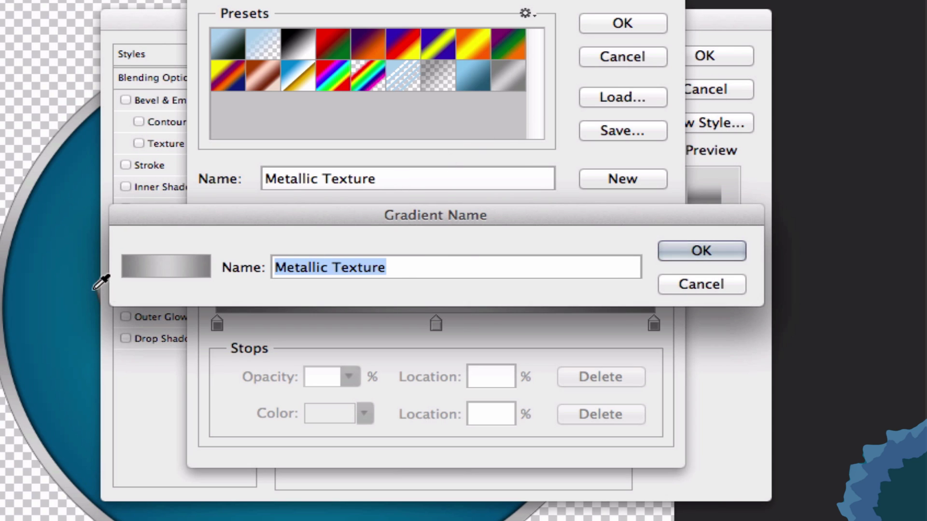
pyautogui.click(726, 285)
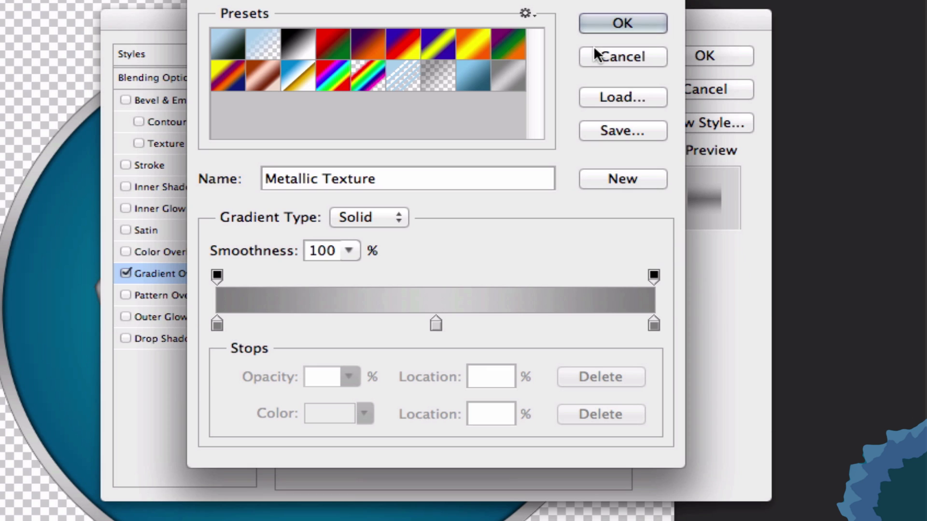
pyautogui.click(618, 56)
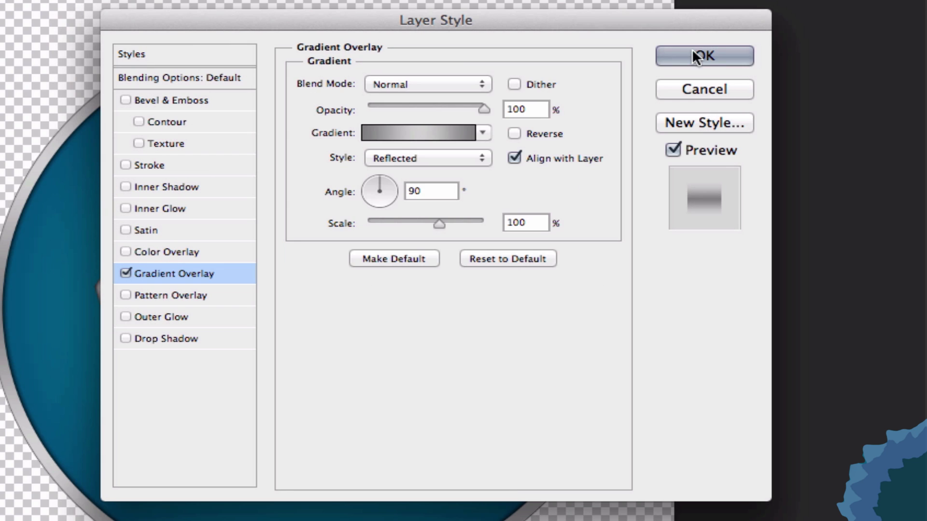
pyautogui.click(705, 89)
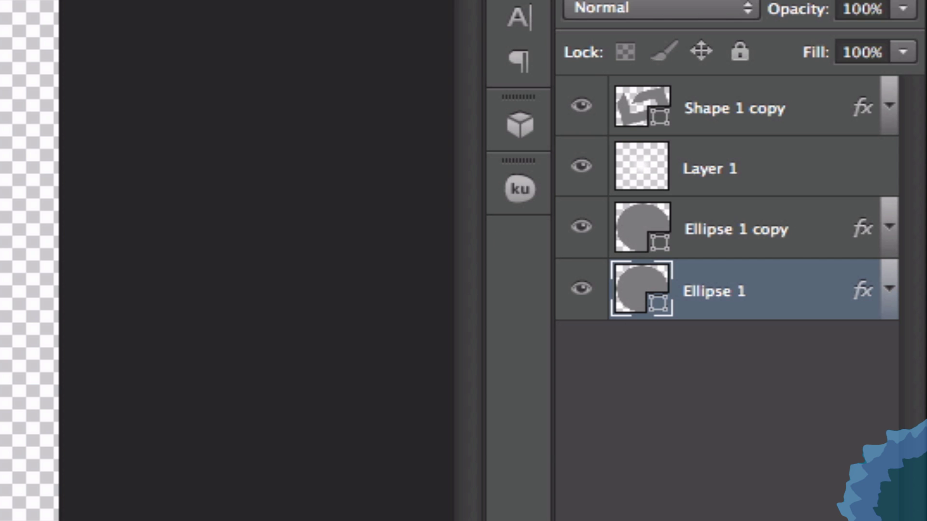
# - Review the Gradient Overlay and Inner Glow settings of the Ellipse 1 copy layer
pyautogui.doubleClick(821, 226)
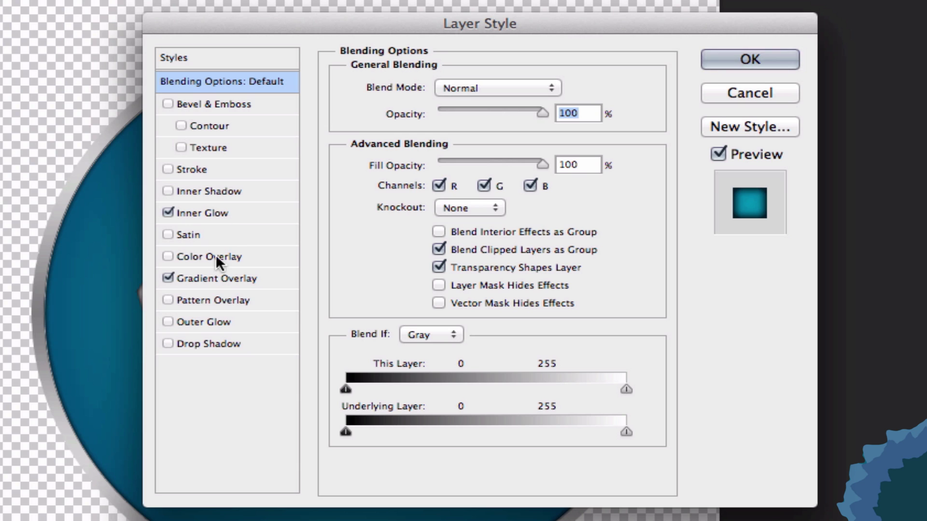
pyautogui.click(241, 280)
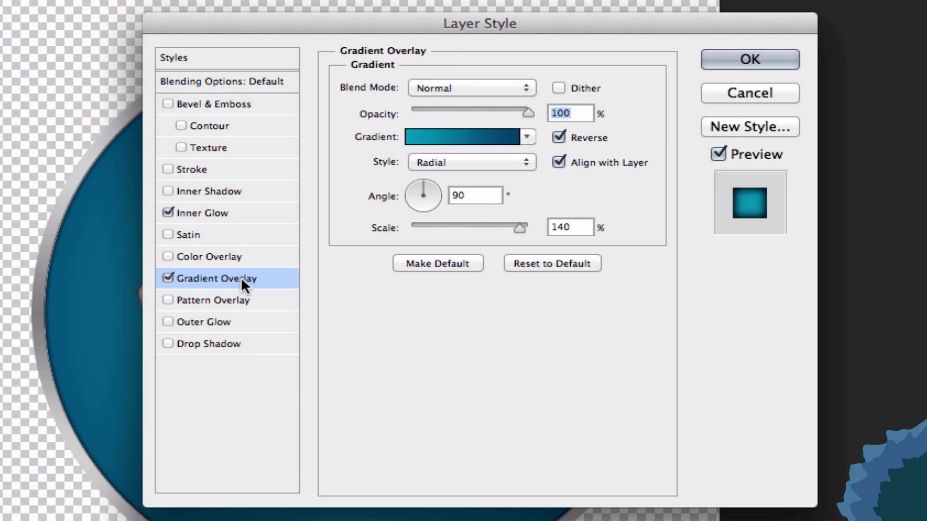
pyautogui.click(217, 215)
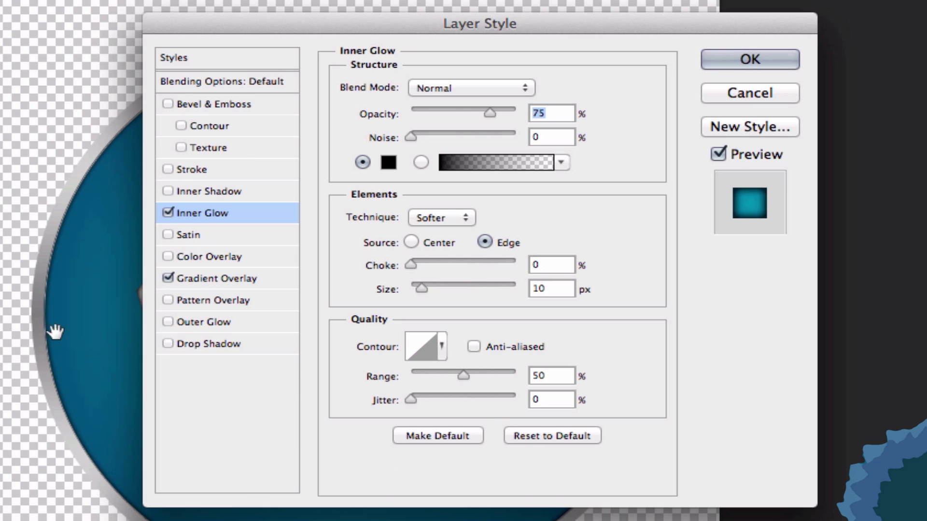
pyautogui.click(218, 280)
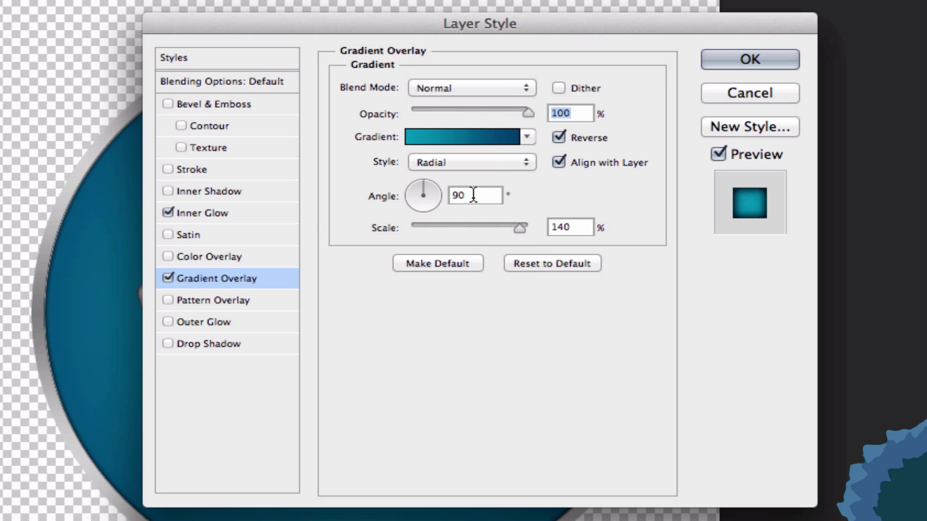
pyautogui.click(502, 158)
pyautogui.click(501, 158)
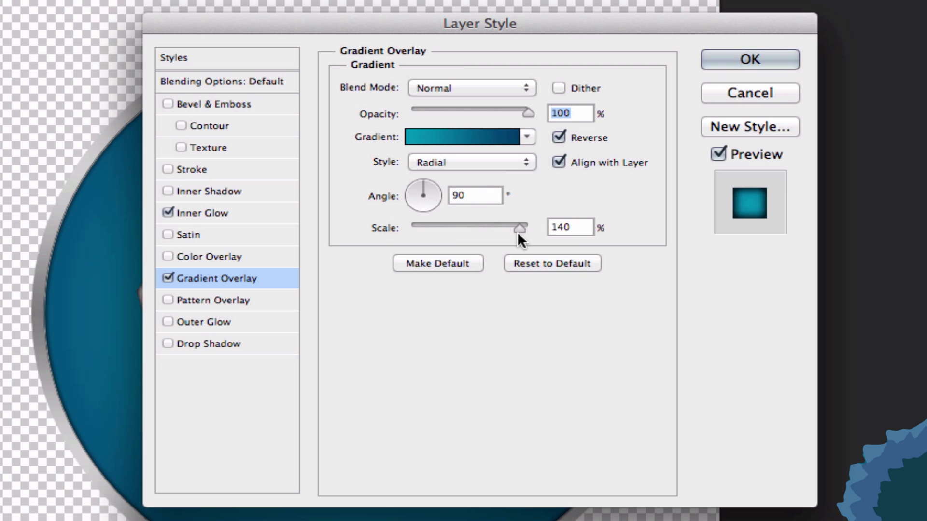
# - Inspect the colour values of both stops in Ellipse 1 copy's blue overlay gradient
pyautogui.click(481, 137)
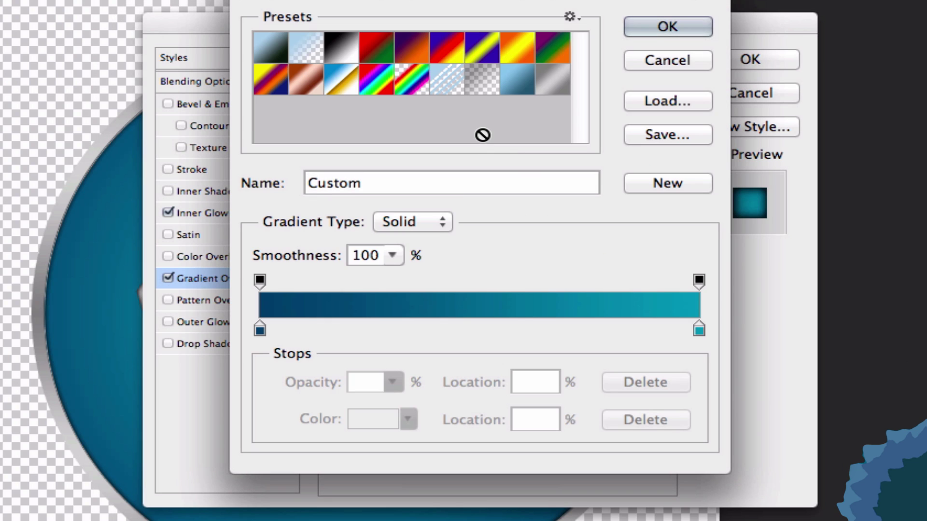
pyautogui.click(259, 330)
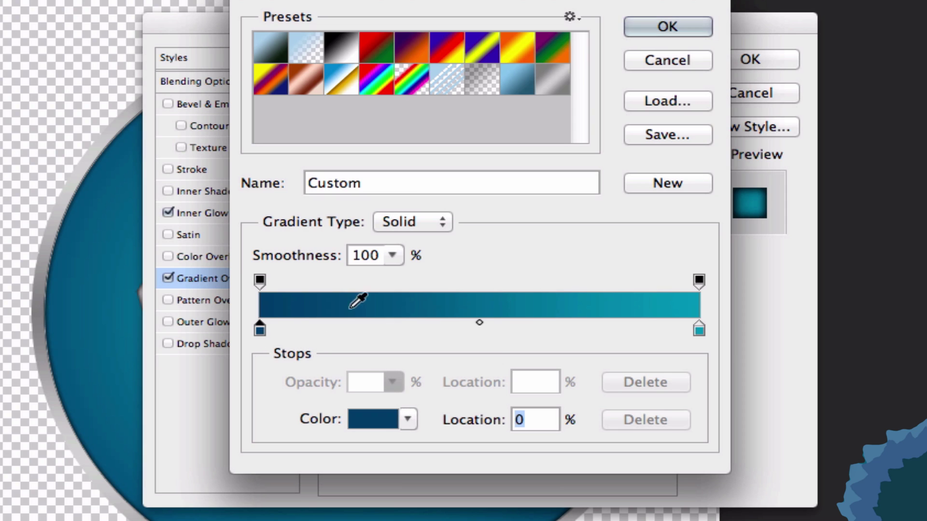
pyautogui.doubleClick(259, 329)
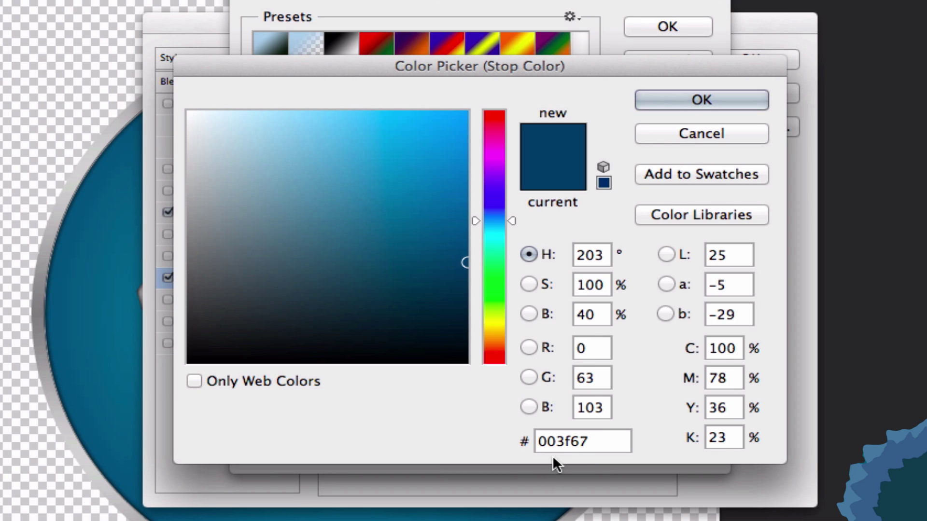
pyautogui.click(713, 106)
pyautogui.doubleClick(697, 327)
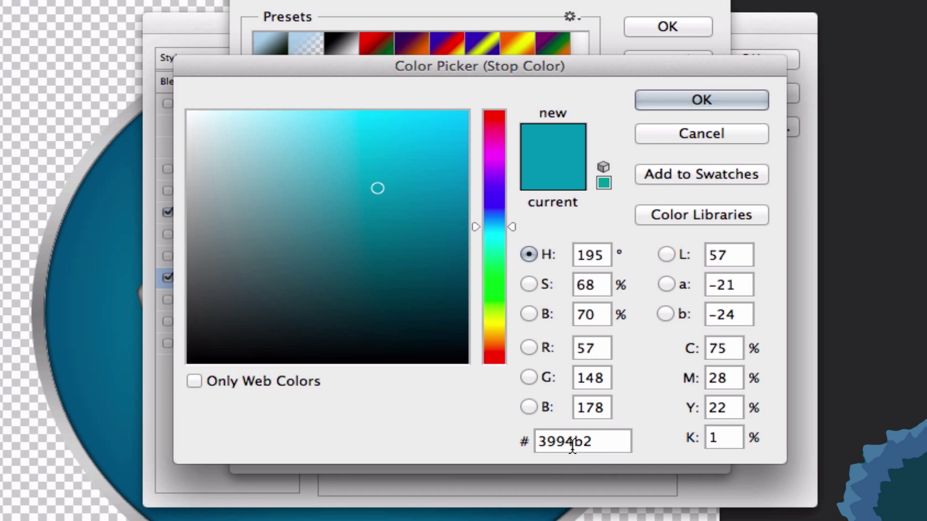
pyautogui.click(698, 100)
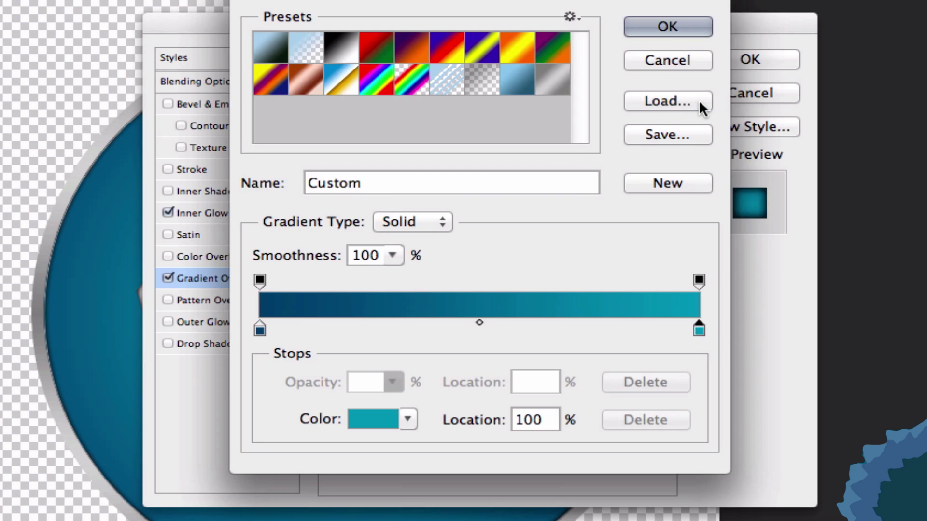
# - Name Ellipse 1 copy's blue overlay gradient Sphere Gradient and accept it in the Gradient Editor
pyautogui.doubleClick(404, 182)
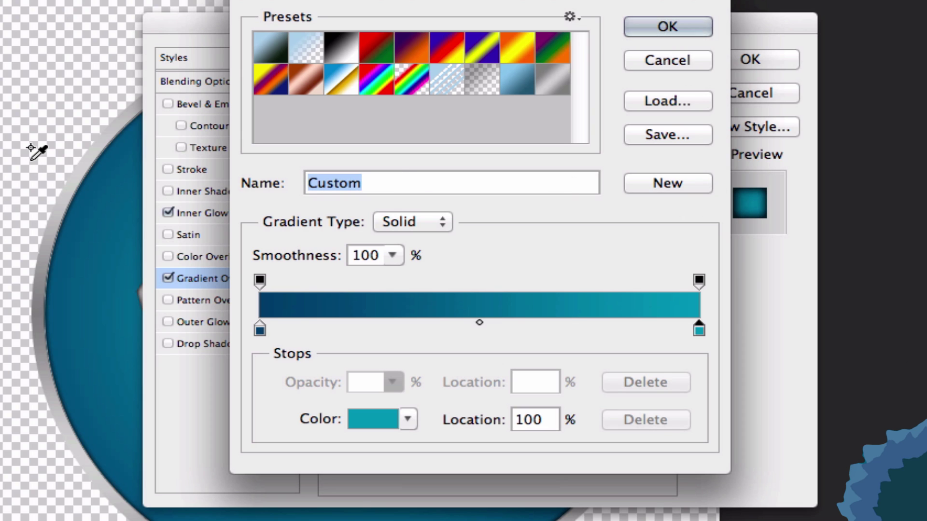
pyautogui.write('Blue Spher')
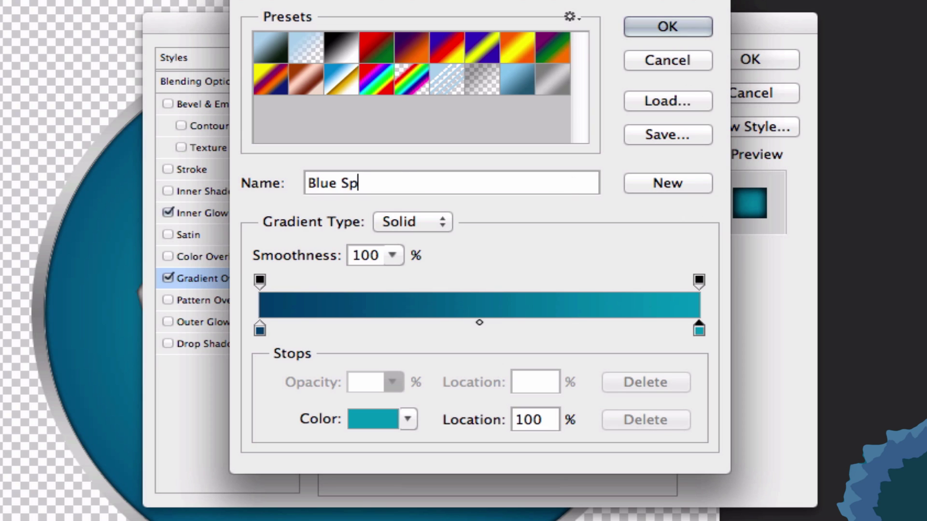
pyautogui.press('BackSpace')
pyautogui.press('BackSpace')
pyautogui.press('BackSpace')
pyautogui.press('BackSpace')
pyautogui.press('BackSpace')
pyautogui.press('BackSpace')
pyautogui.press('BackSpace')
pyautogui.press('BackSpace')
pyautogui.press('BackSpace')
pyautogui.press('BackSpace')
pyautogui.write('Sph')
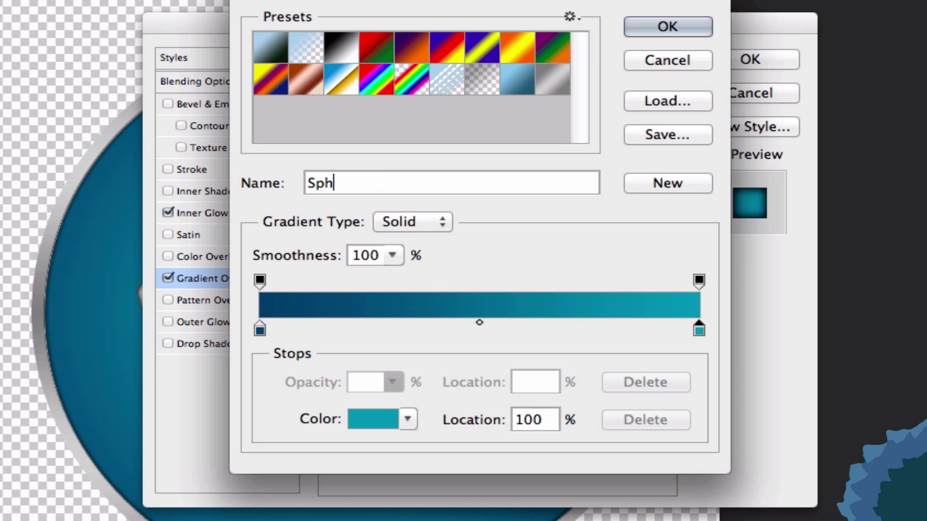
pyautogui.write('ere Gradient')
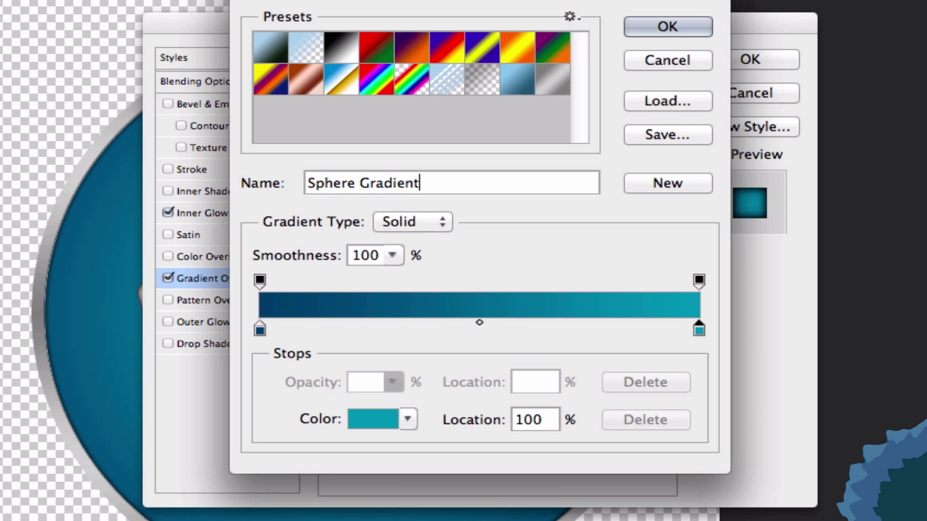
pyautogui.click(669, 24)
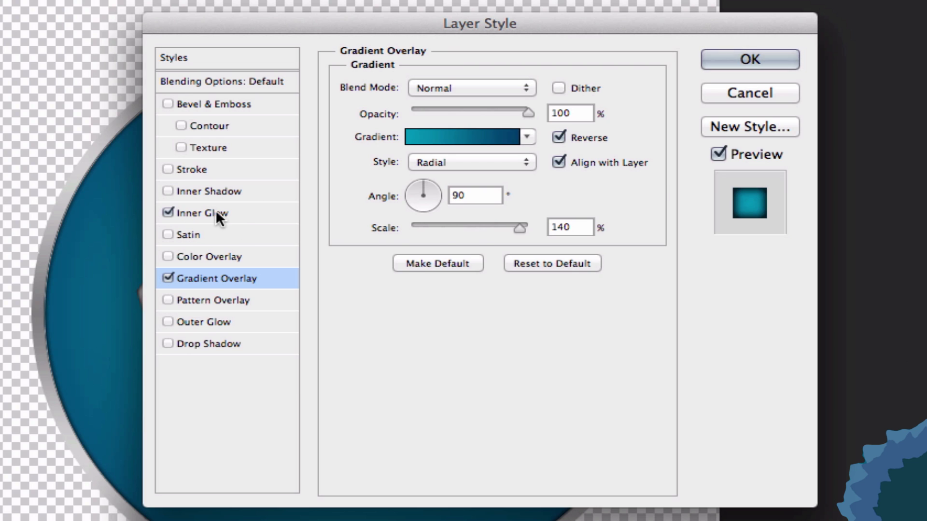
# - Review the Inner Glow blend mode options and glow colour of the Ellipse 1 copy layer
pyautogui.click(185, 203)
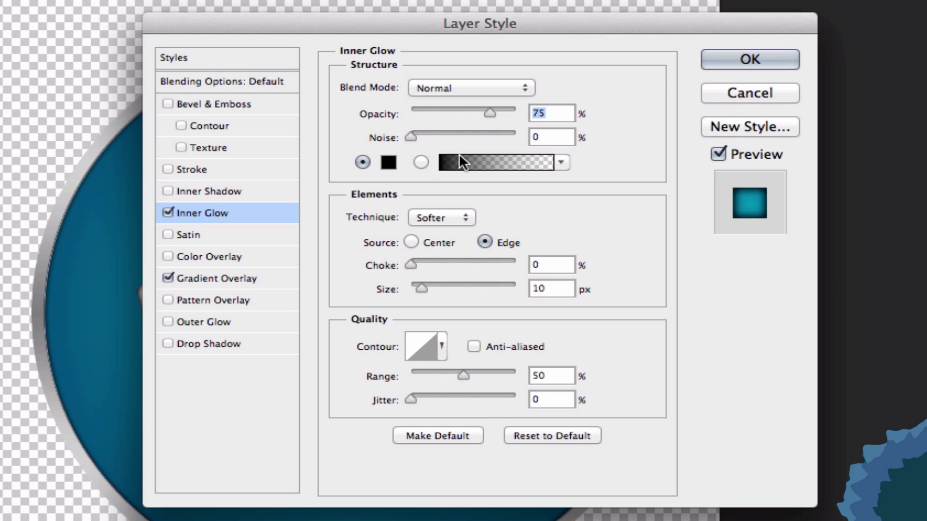
pyautogui.click(513, 88)
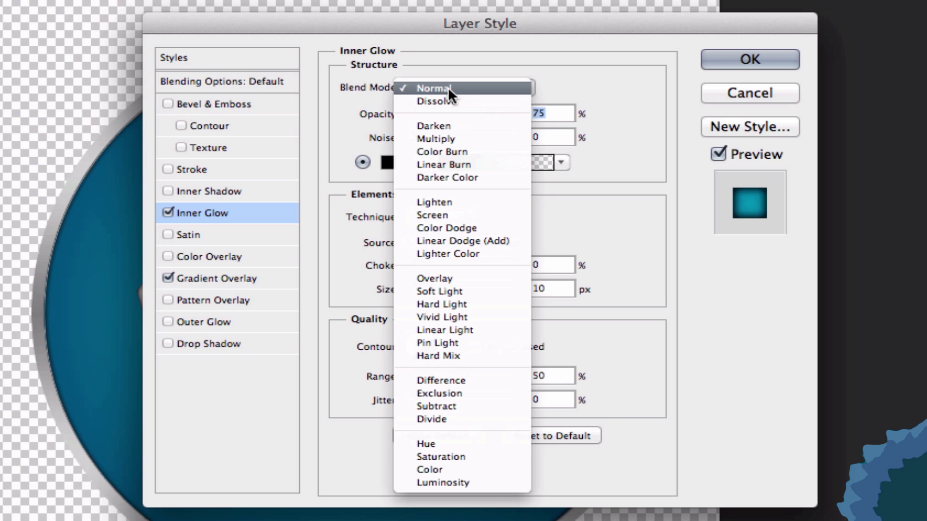
pyautogui.click(461, 86)
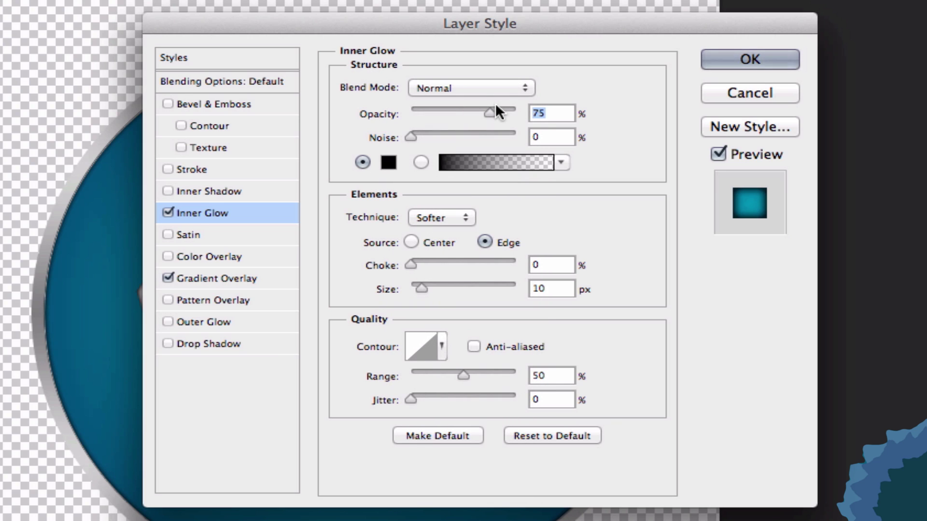
pyautogui.click(389, 164)
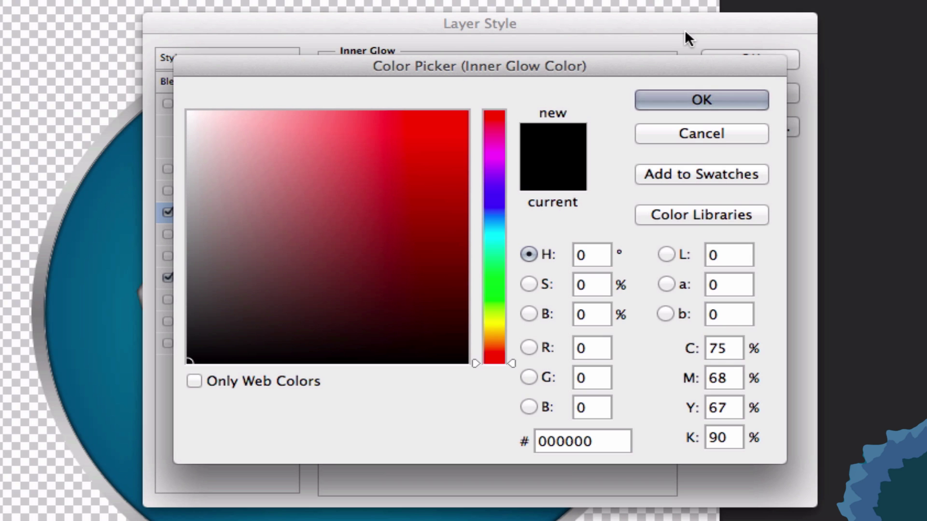
pyautogui.click(700, 102)
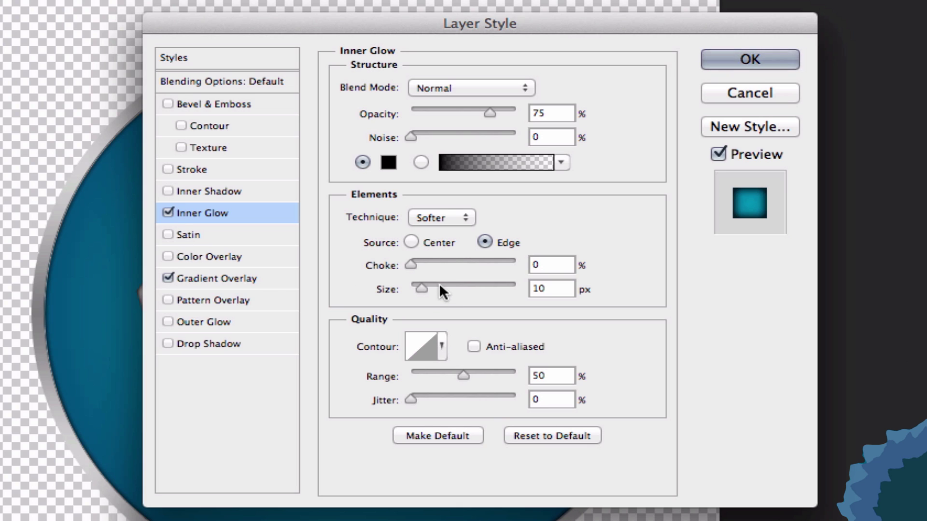
# - Preview the inner glow with its source at Center, return it to Edge and accept Ellipse 1 copy's layer style
pyautogui.click(447, 213)
pyautogui.click(446, 214)
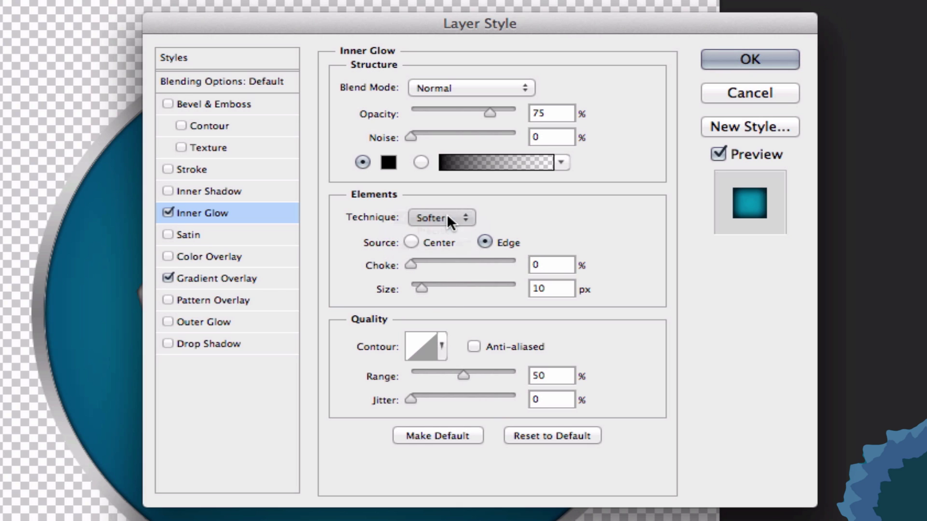
pyautogui.click(411, 242)
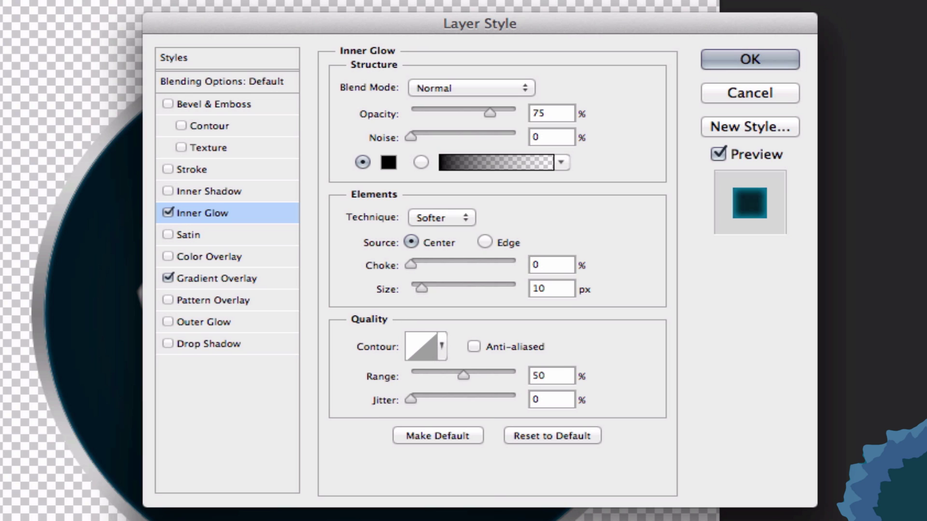
pyautogui.click(485, 239)
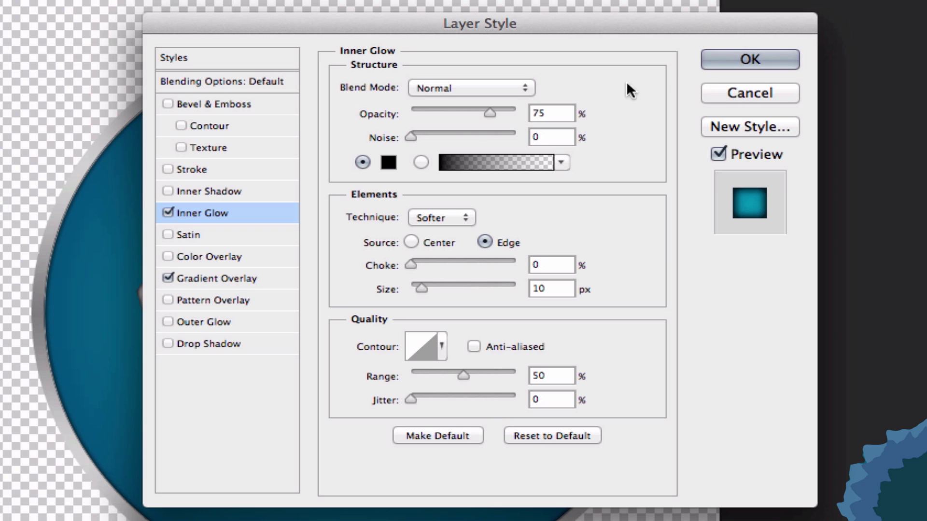
pyautogui.click(771, 54)
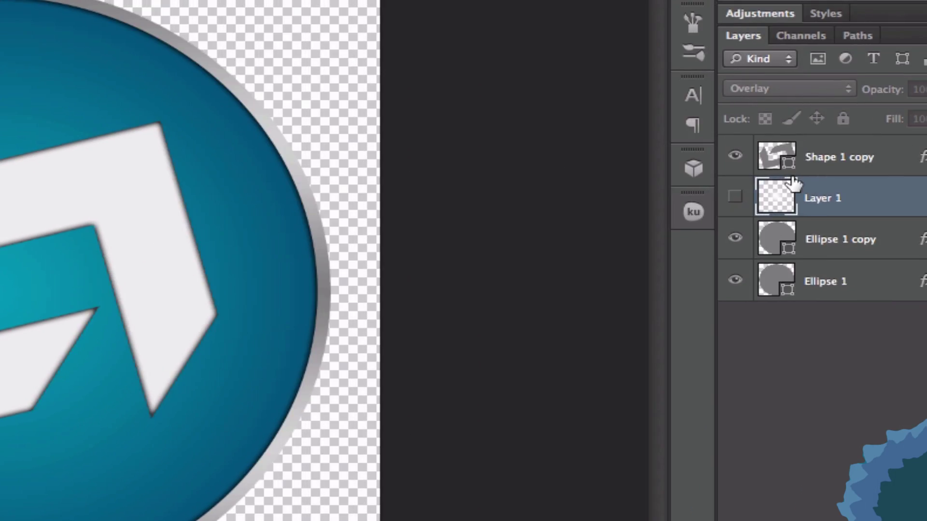
# - Show Layer 1 with Shape 1 copy hidden and sample the glow's bright cyan centre, #66f3f7, as the foreground colour
pyautogui.click(735, 198)
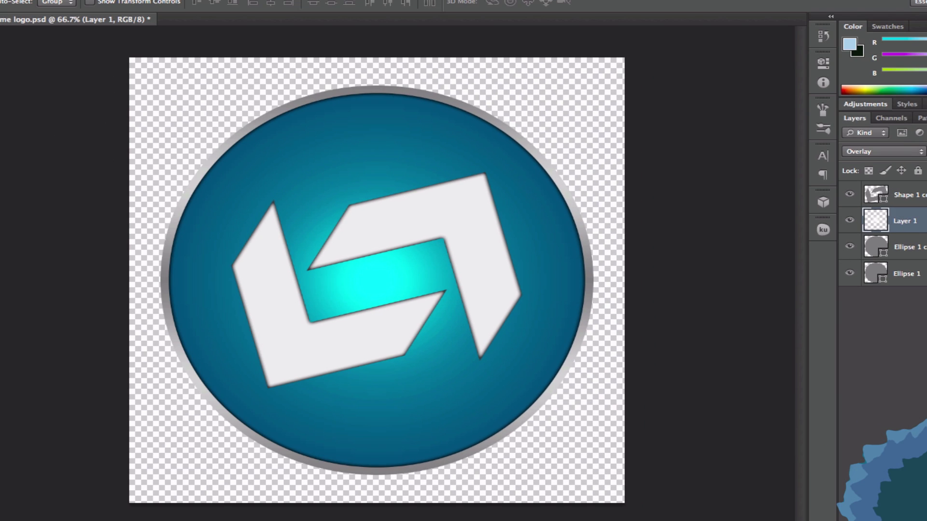
pyautogui.click(849, 196)
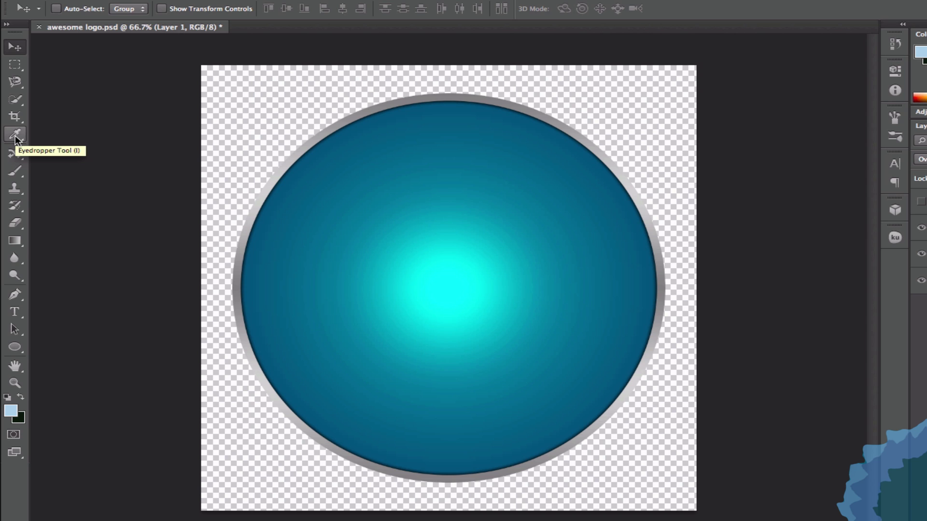
pyautogui.click(15, 137)
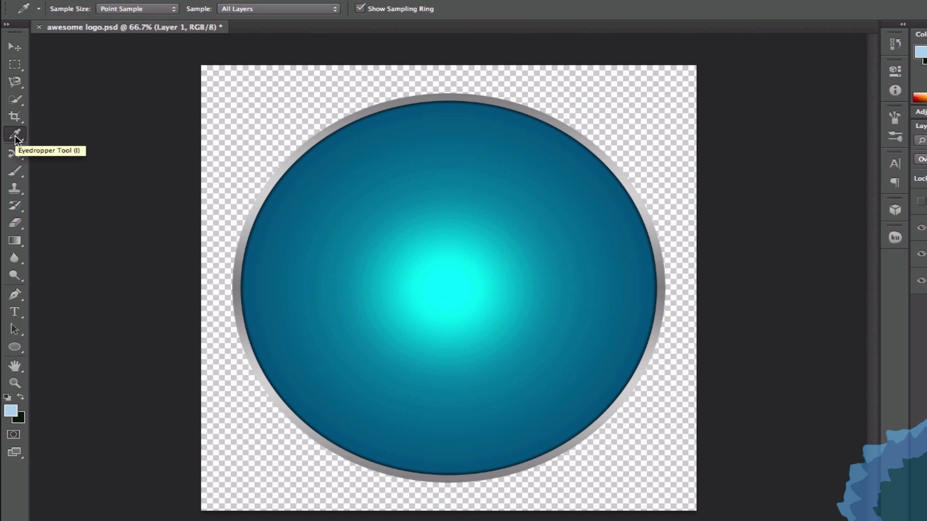
pyautogui.moveTo(457, 278); pyautogui.dragTo(453, 268)
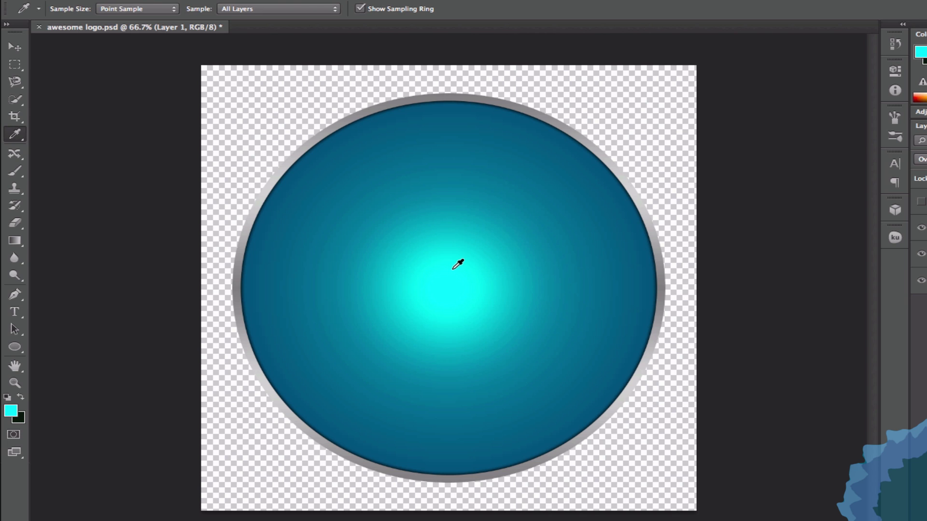
pyautogui.click(11, 412)
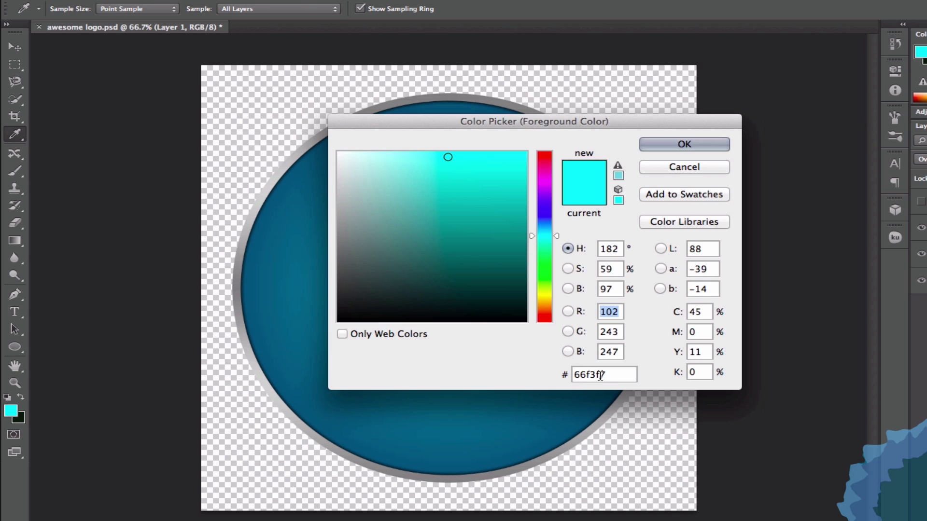
pyautogui.click(669, 144)
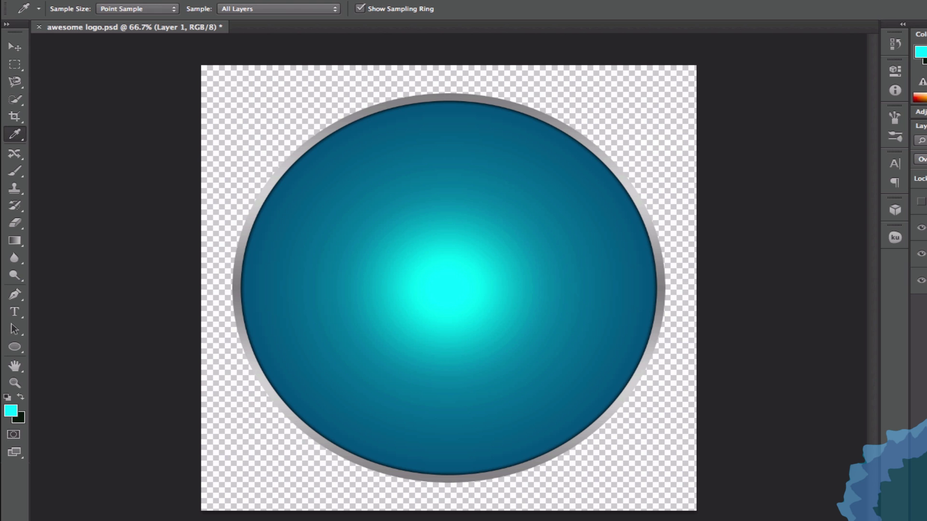
# - Select the Shape 1 copy layer, switch to the Move tool and make the layer visible again
pyautogui.click(926, 202)
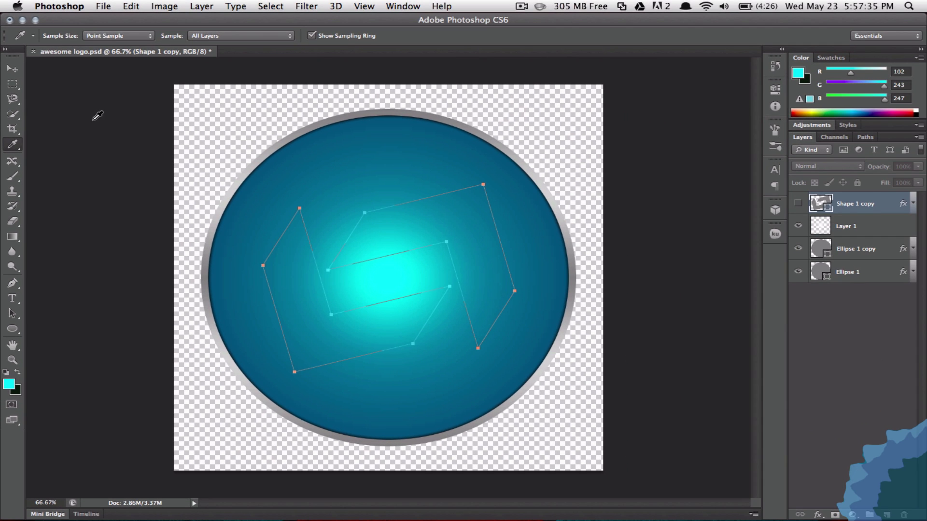
pyautogui.click(12, 69)
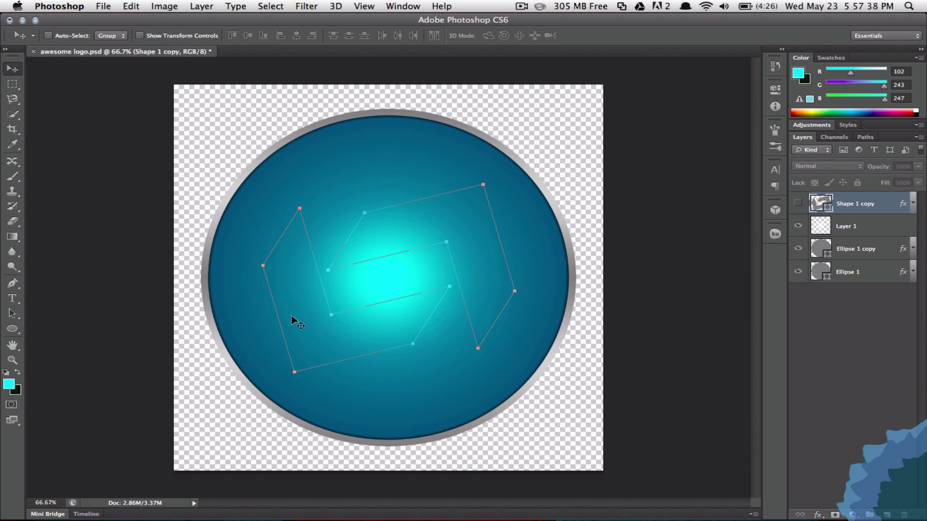
pyautogui.click(799, 204)
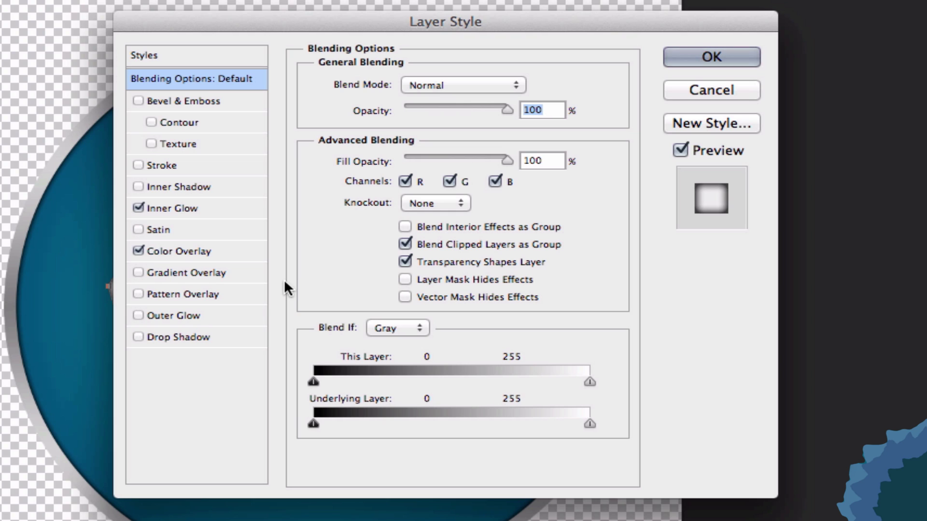
# - Inspect Shape 1 copy's Color Overlay colour and Inner Glow settings, and close the layer style
pyautogui.click(189, 248)
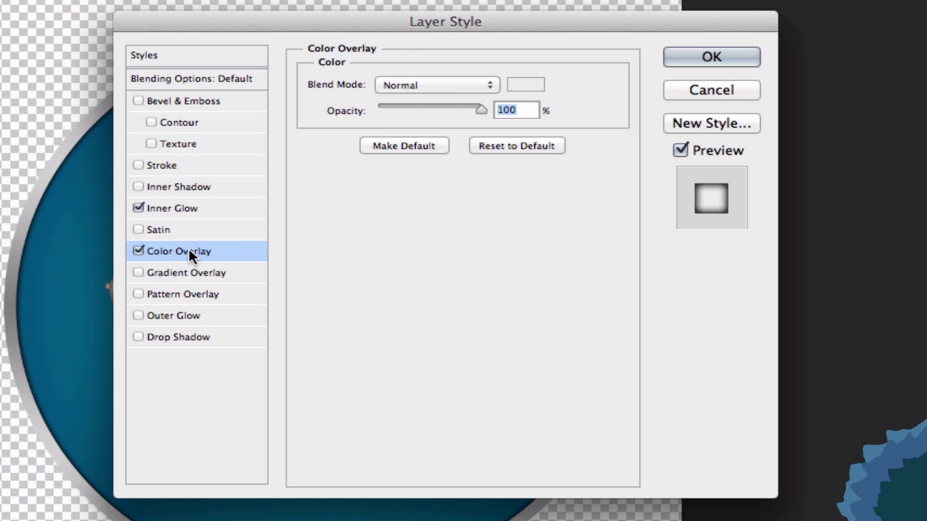
pyautogui.click(526, 85)
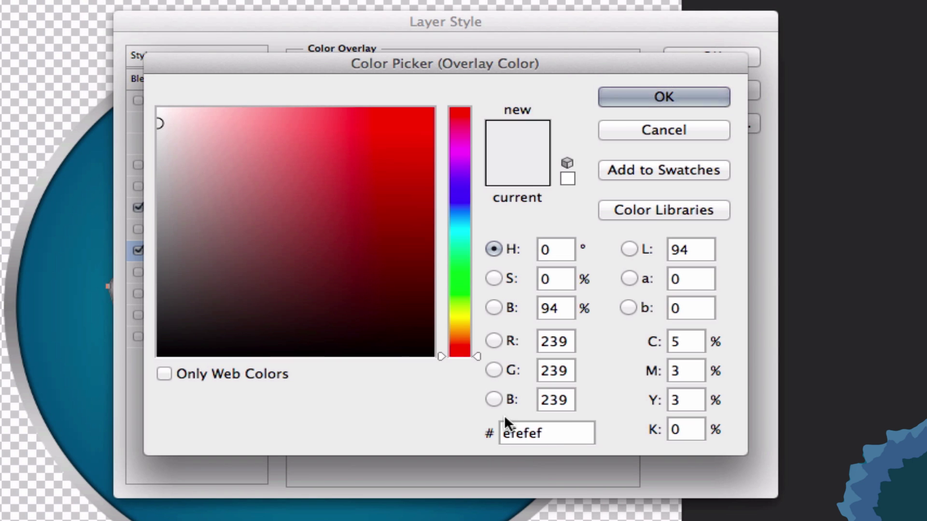
pyautogui.click(668, 100)
pyautogui.click(160, 206)
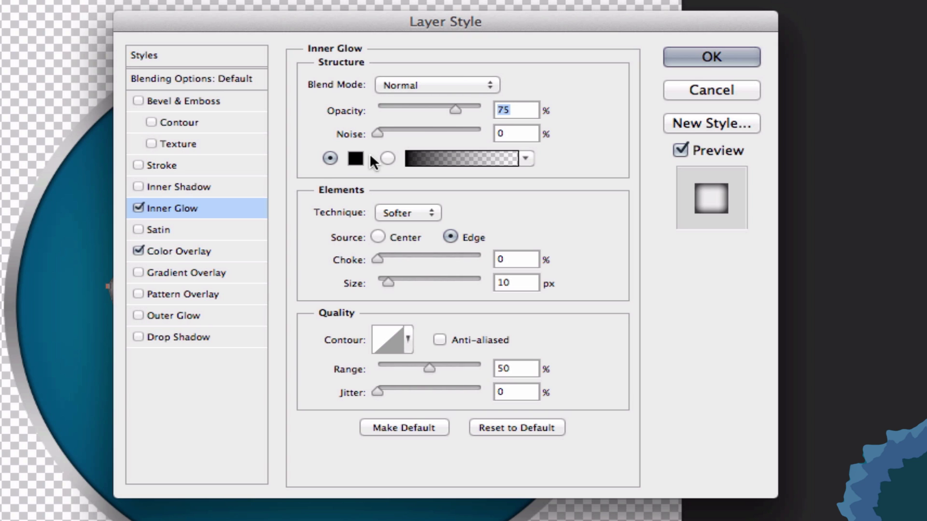
pyautogui.click(712, 56)
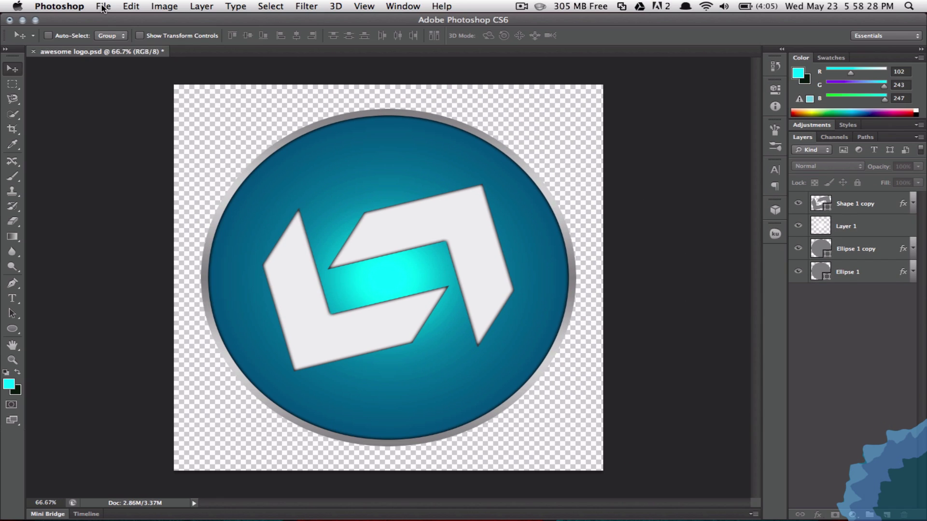
# - Start a new document, try the Default Photoshop Size and Custom presets, and collapse the advanced options
pyautogui.click(103, 6)
pyautogui.click(112, 21)
pyautogui.click(418, 154)
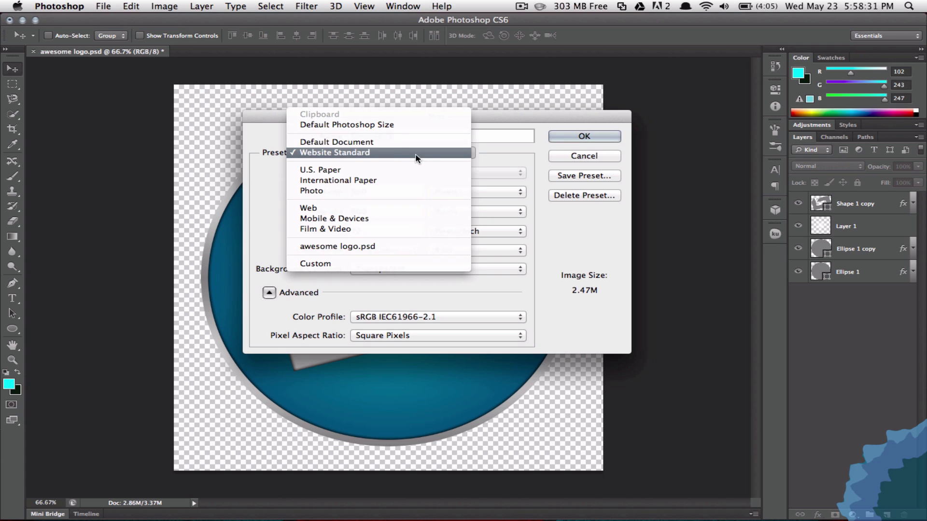
pyautogui.click(390, 124)
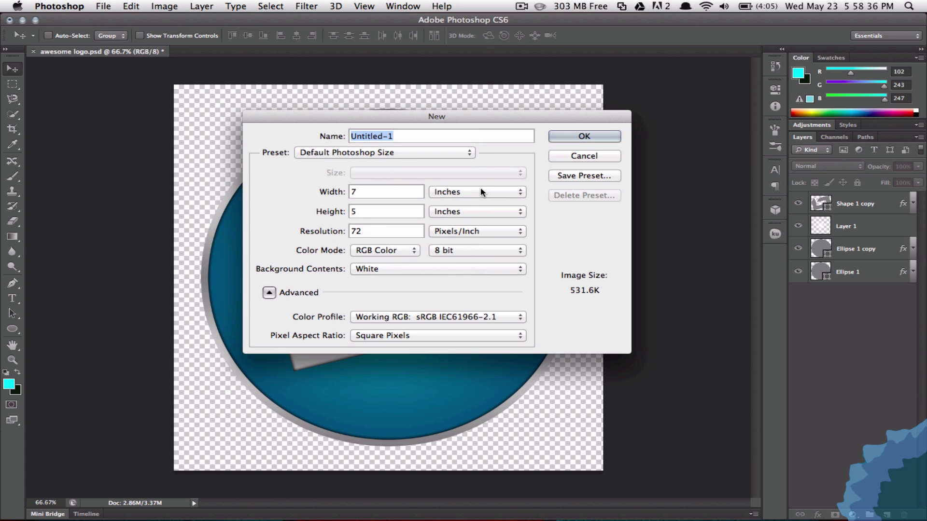
pyautogui.click(269, 292)
pyautogui.click(375, 152)
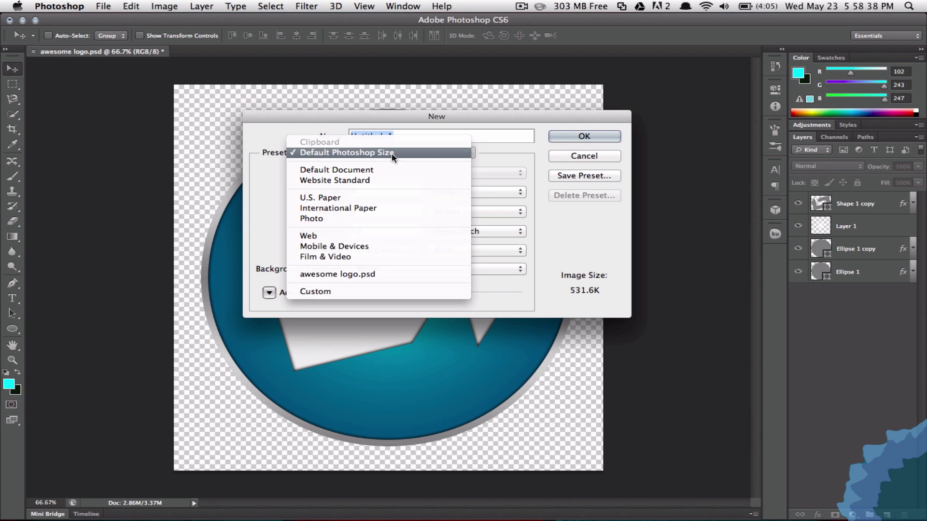
pyautogui.click(340, 292)
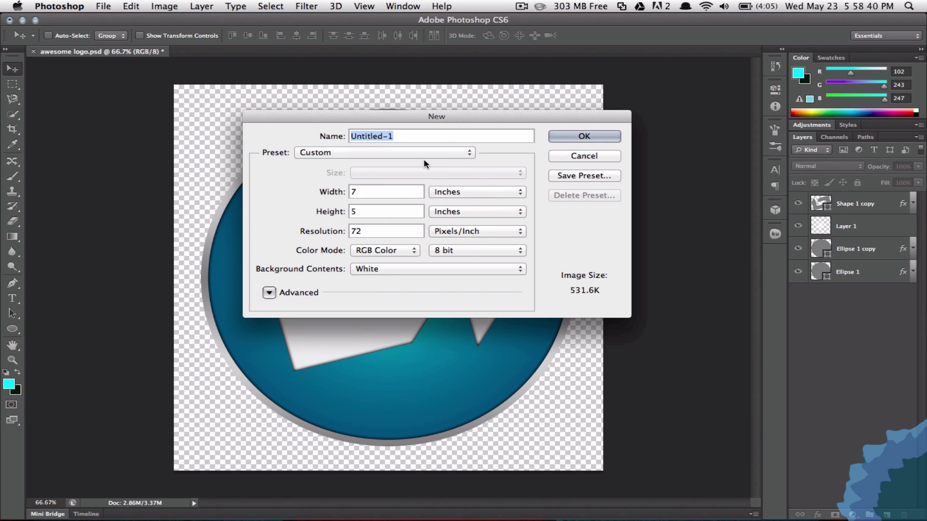
# - Base the new document on the awesome logo.psd preset and set its dimension units to pixels
pyautogui.click(439, 153)
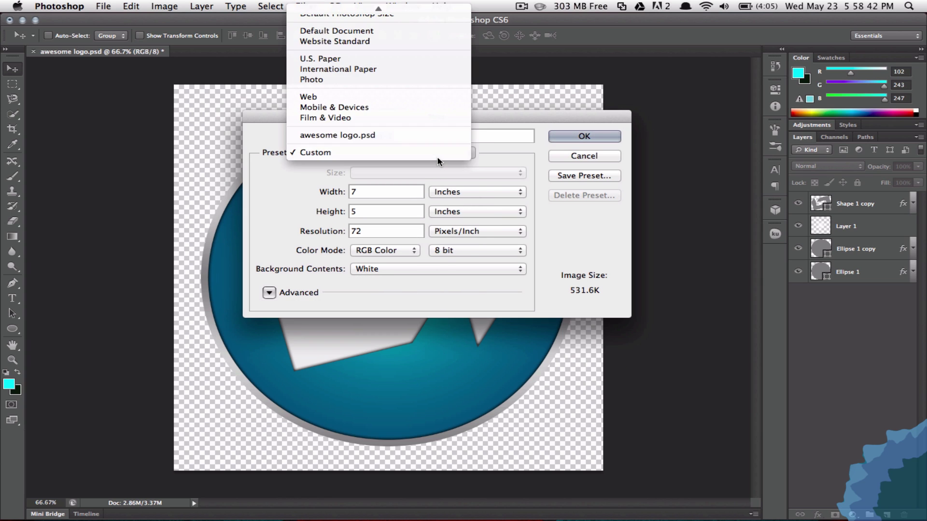
pyautogui.click(331, 136)
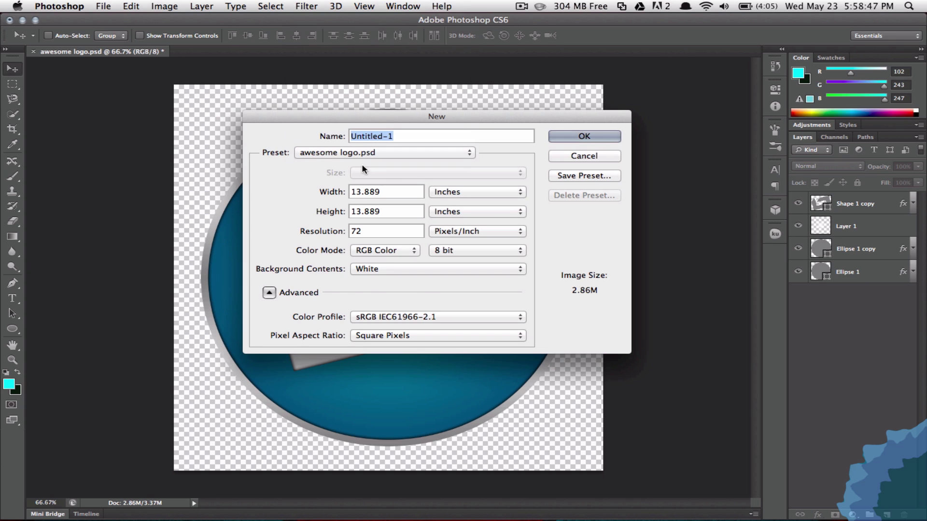
pyautogui.click(469, 193)
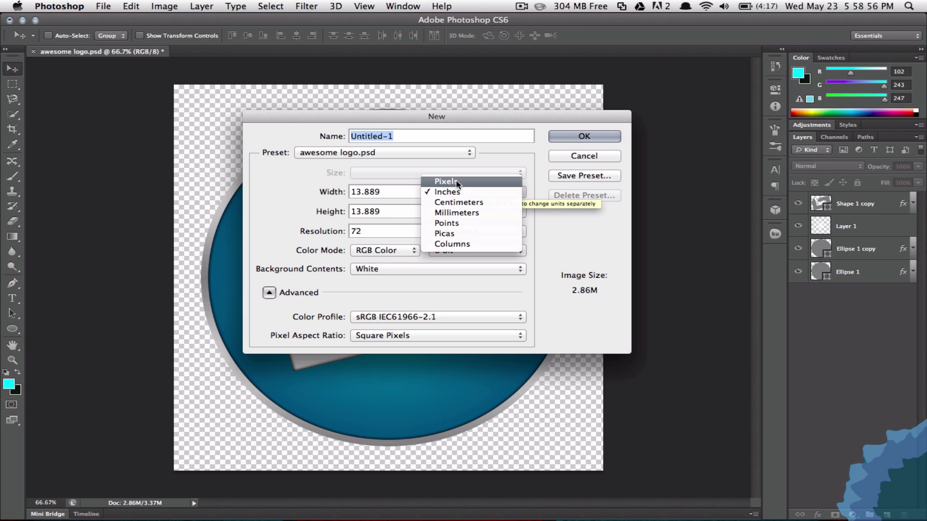
pyautogui.click(455, 182)
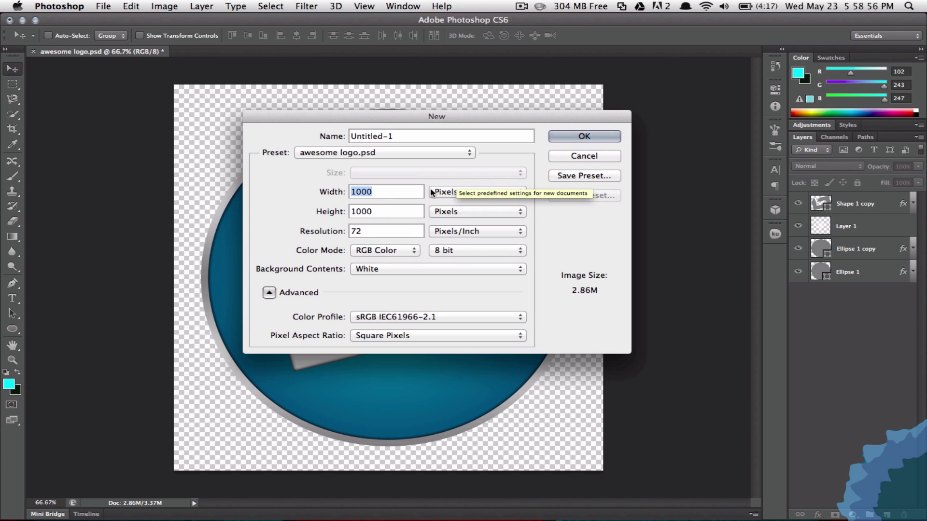
pyautogui.click(270, 294)
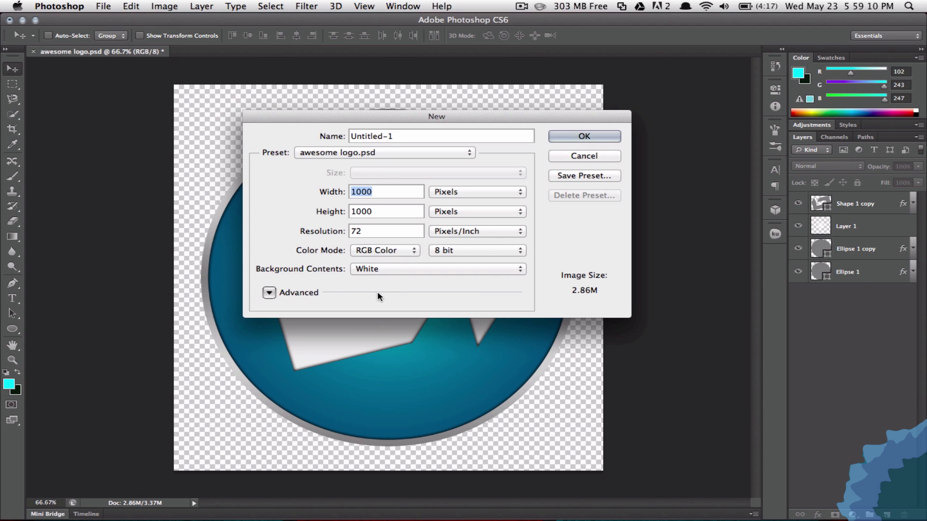
pyautogui.click(477, 268)
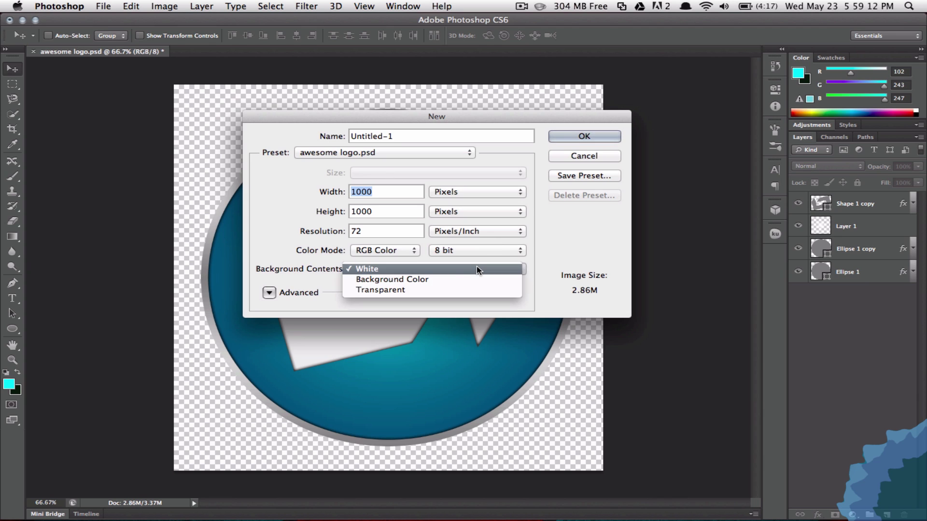
pyautogui.click(393, 291)
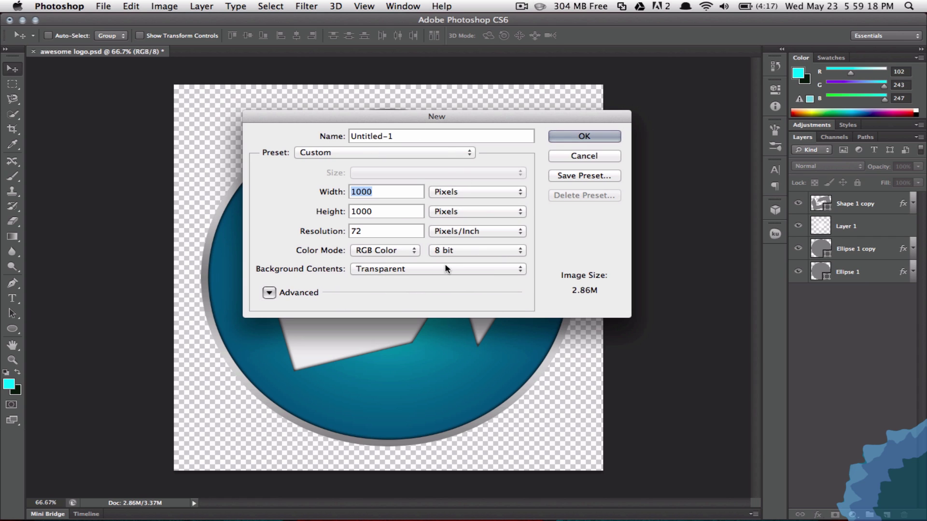
pyautogui.click(422, 269)
pyautogui.click(378, 250)
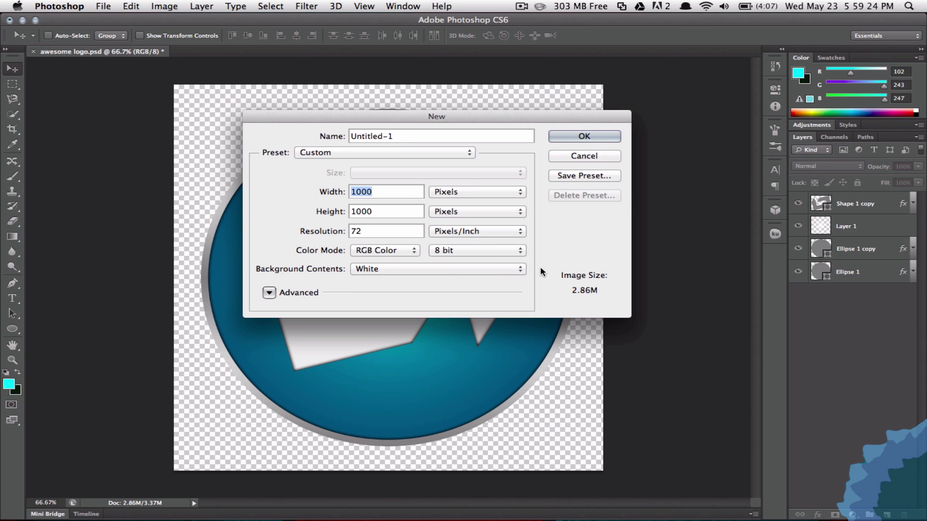
# - Create the 1000 by 1000 pixel, 72 pixels/inch document with White background contents, and compare it briefly with awesome logo.psd
pyautogui.click(405, 212)
pyautogui.click(583, 138)
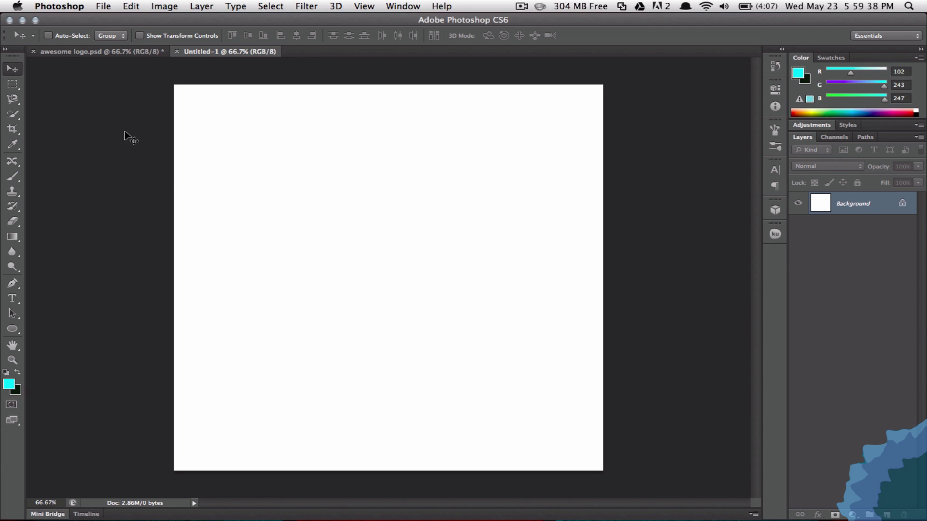
pyautogui.click(103, 52)
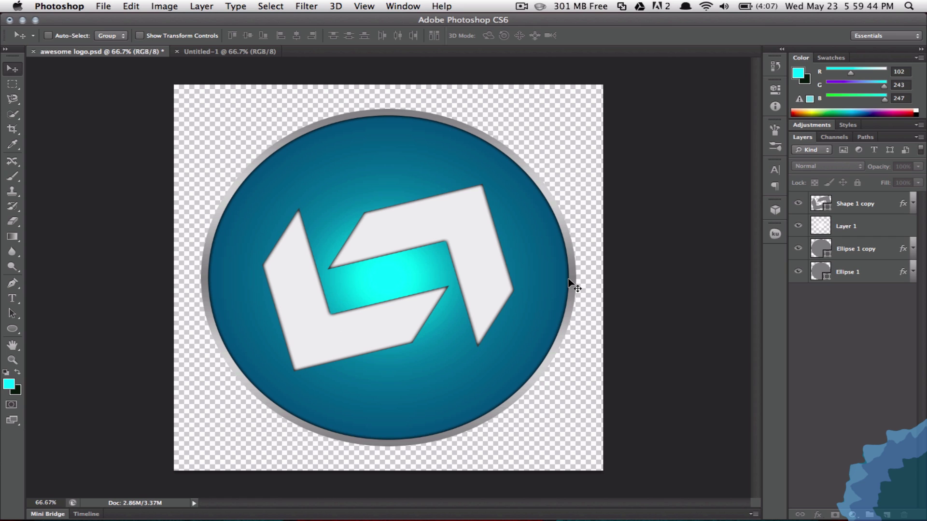
pyautogui.click(226, 53)
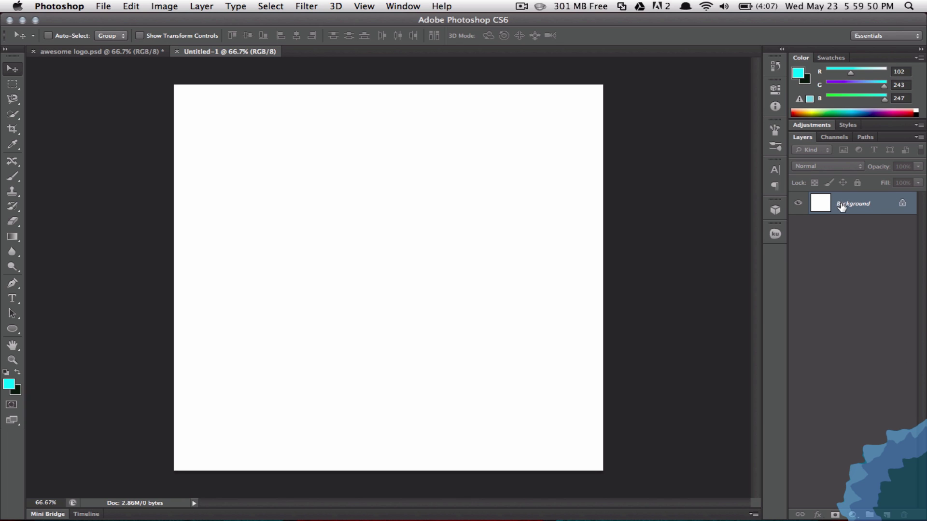
# - Convert the locked Background into a regular layer named Layer 0, with Normal blend mode and 100% opacity
pyautogui.doubleClick(879, 204)
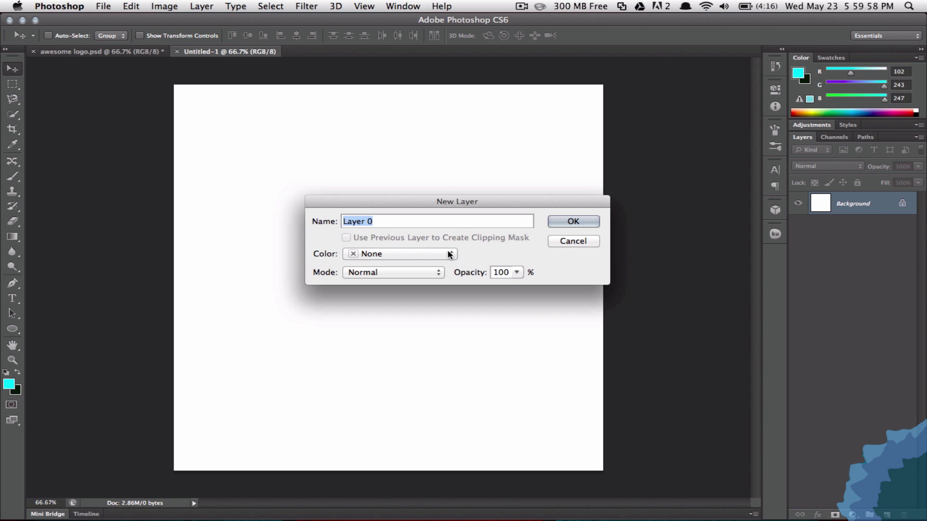
pyautogui.click(436, 272)
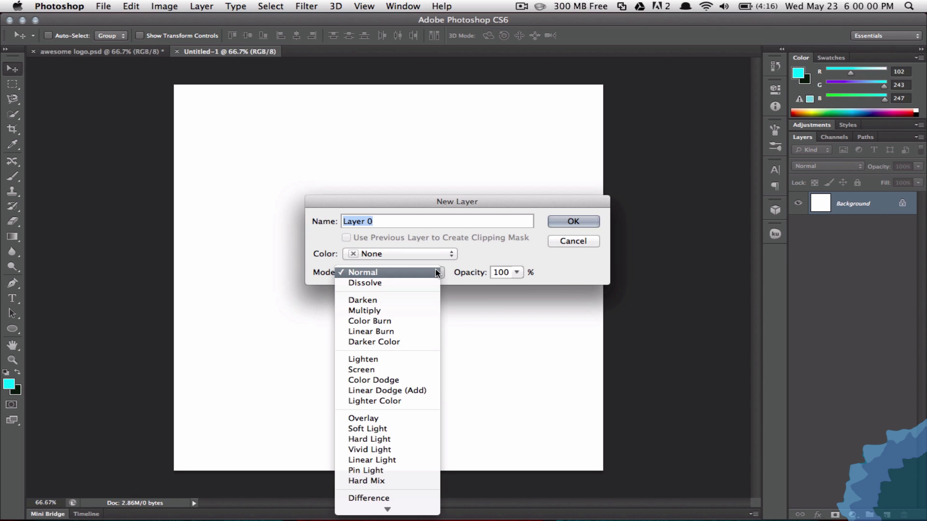
pyautogui.moveTo(387, 510)
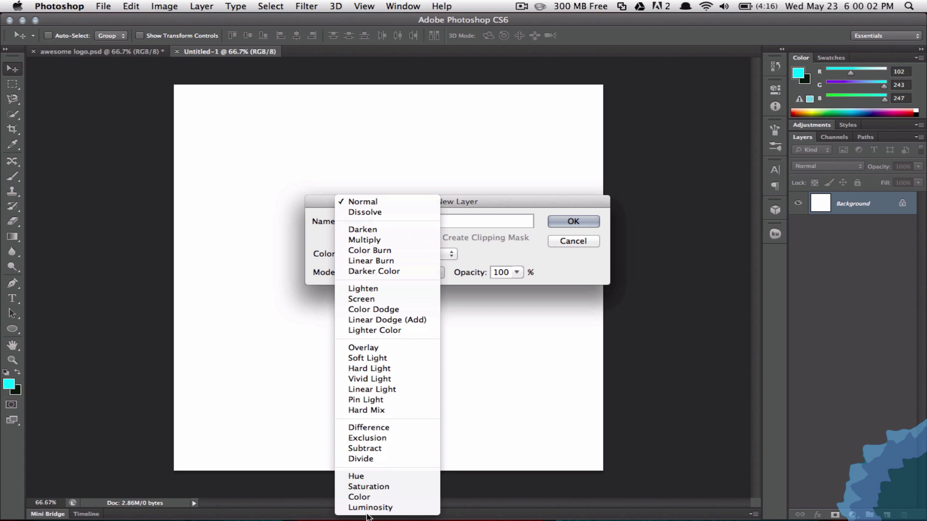
pyautogui.click(530, 236)
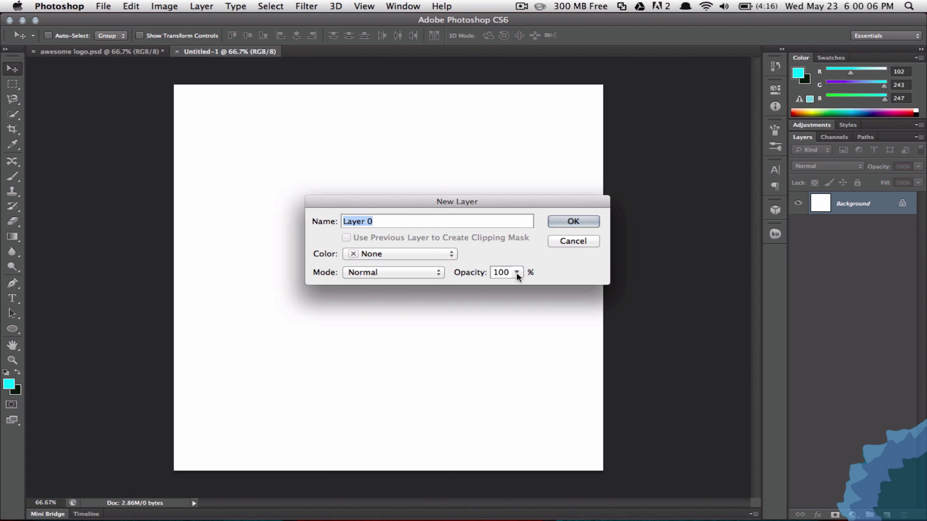
pyautogui.click(576, 221)
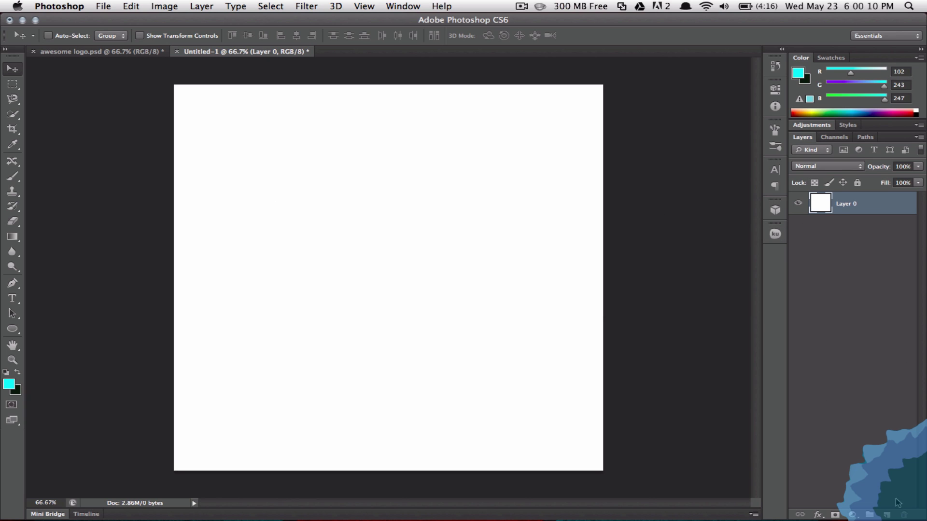
# - Add a new empty layer and delete the white Layer 0
pyautogui.click(888, 515)
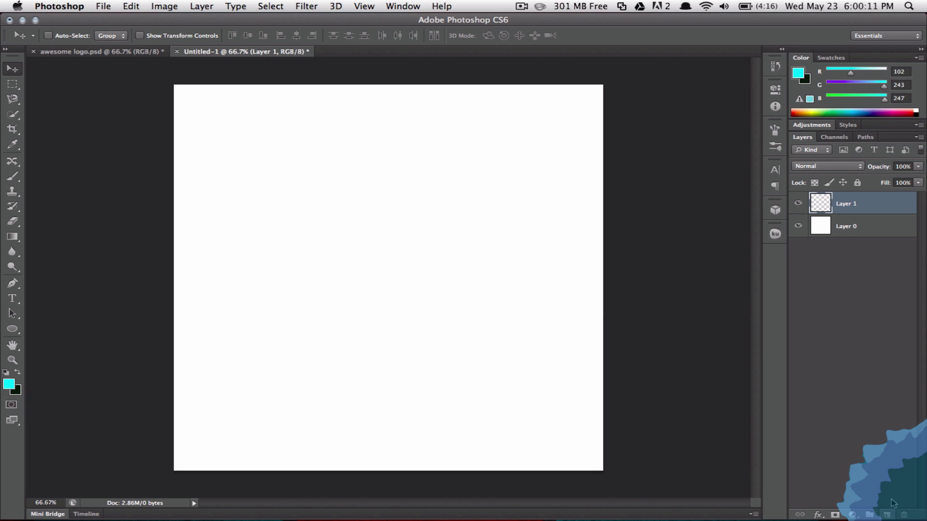
pyautogui.click(864, 233)
pyautogui.press('Delete')
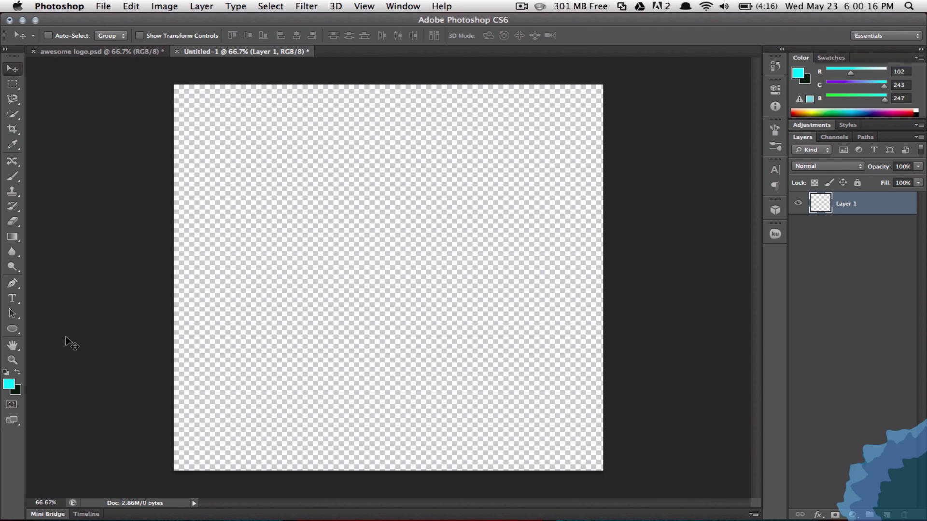
# - Draw a circle shape about 778 px in diameter with the Ellipse tool, using the recently used light grey fill
pyautogui.click(13, 328)
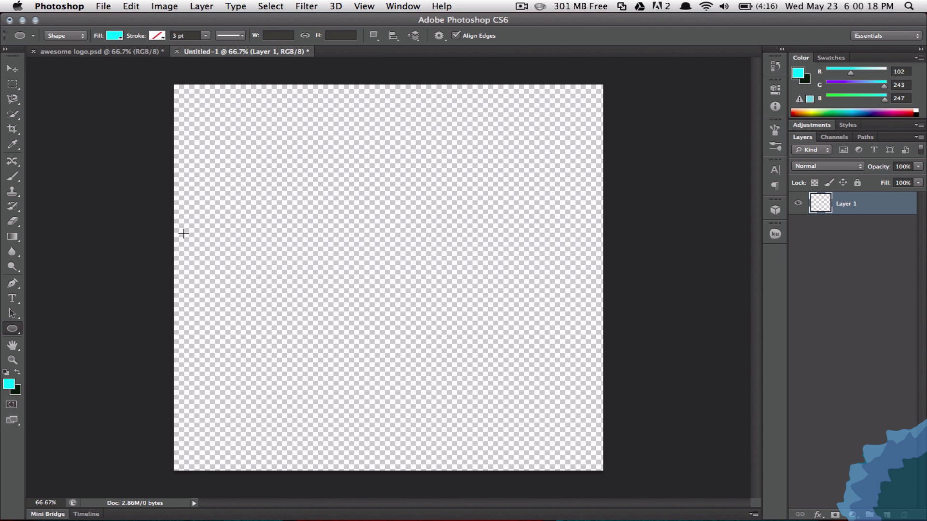
pyautogui.click(115, 36)
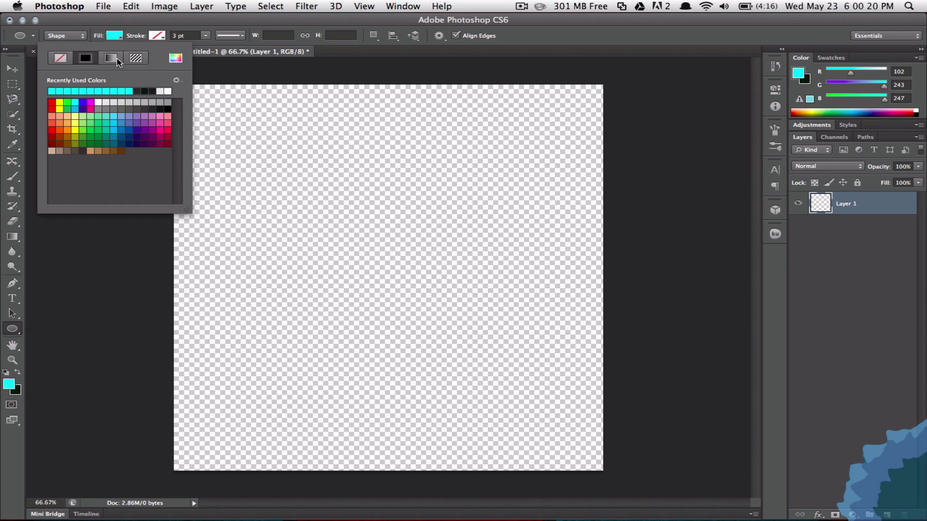
pyautogui.click(163, 92)
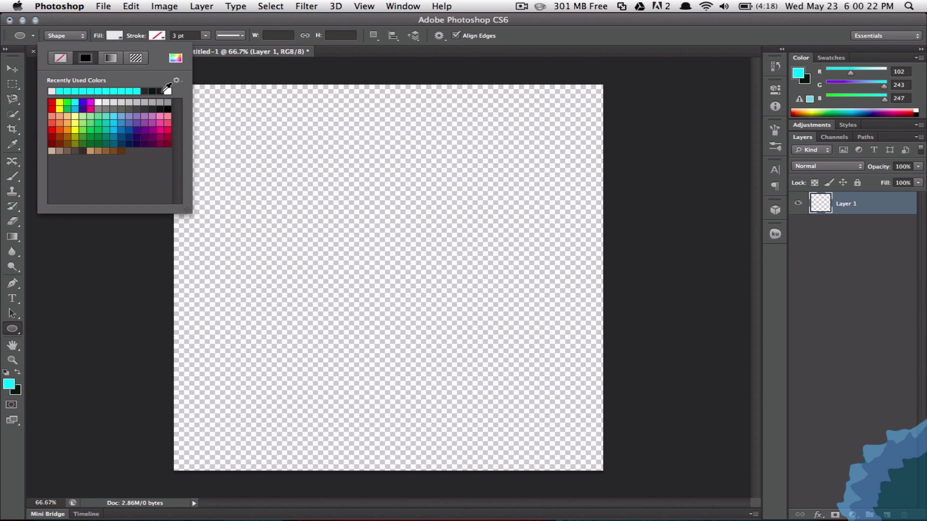
pyautogui.click(116, 31)
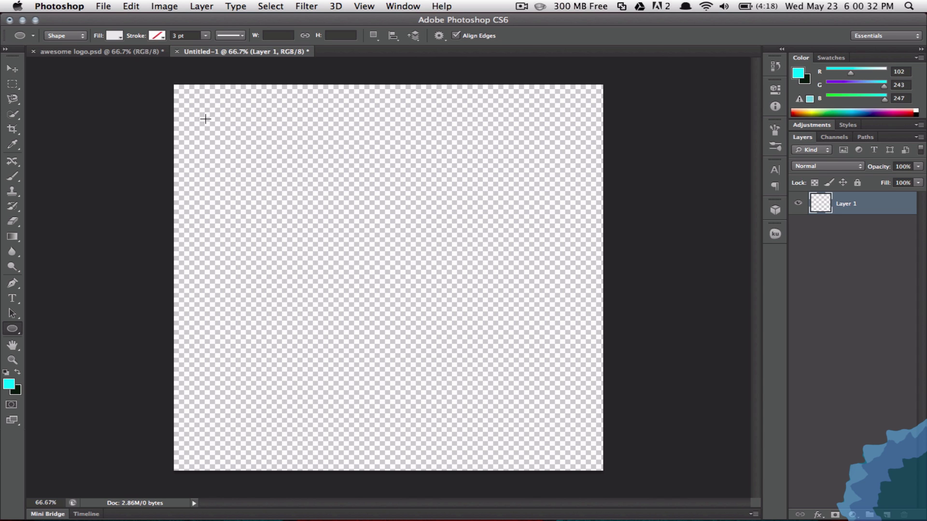
pyautogui.moveTo(205, 119); pyautogui.dragTo(539, 445)
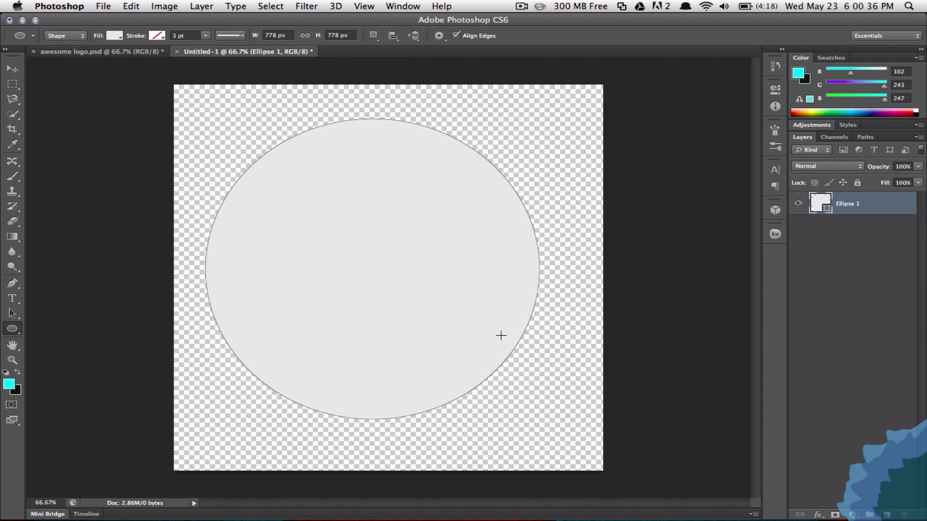
# - Select the whole canvas, centre the circle on it horizontally and vertically with the Move tool, and deselect
pyautogui.press('v')
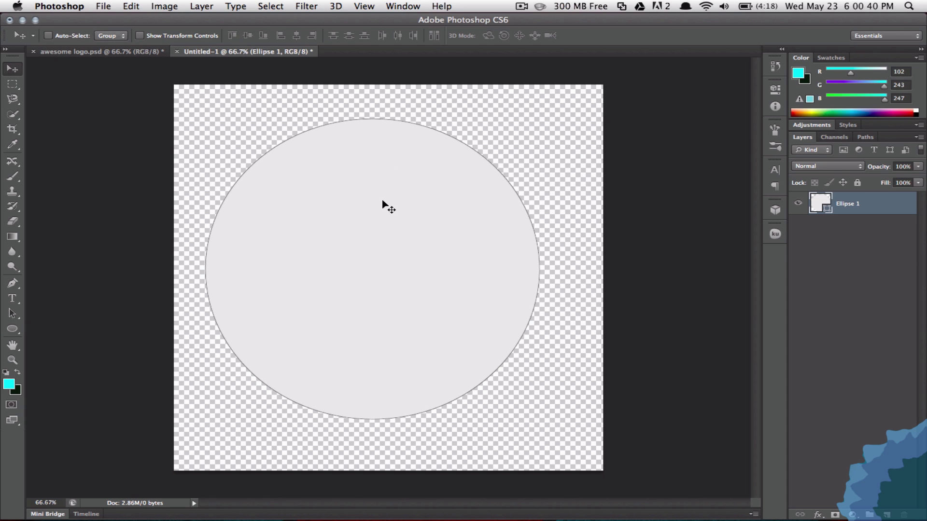
pyautogui.press('super+a')
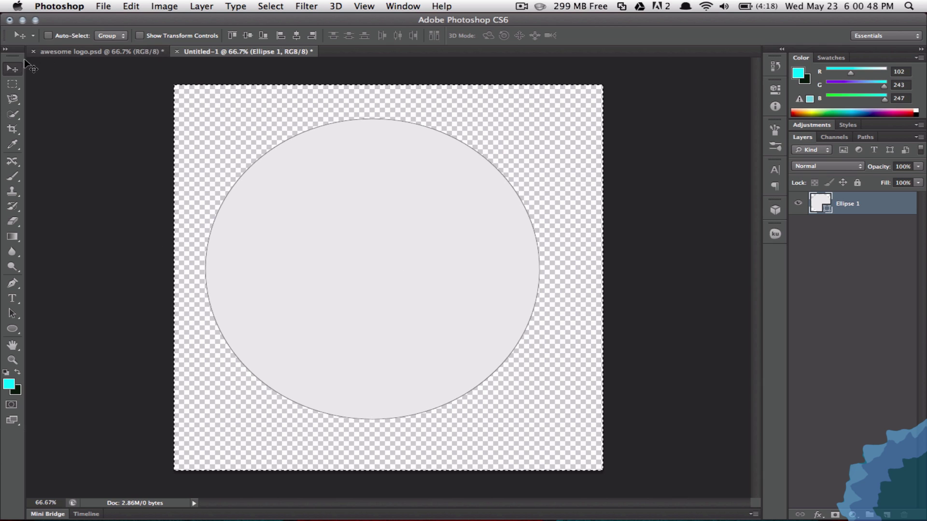
pyautogui.click(296, 36)
pyautogui.click(247, 35)
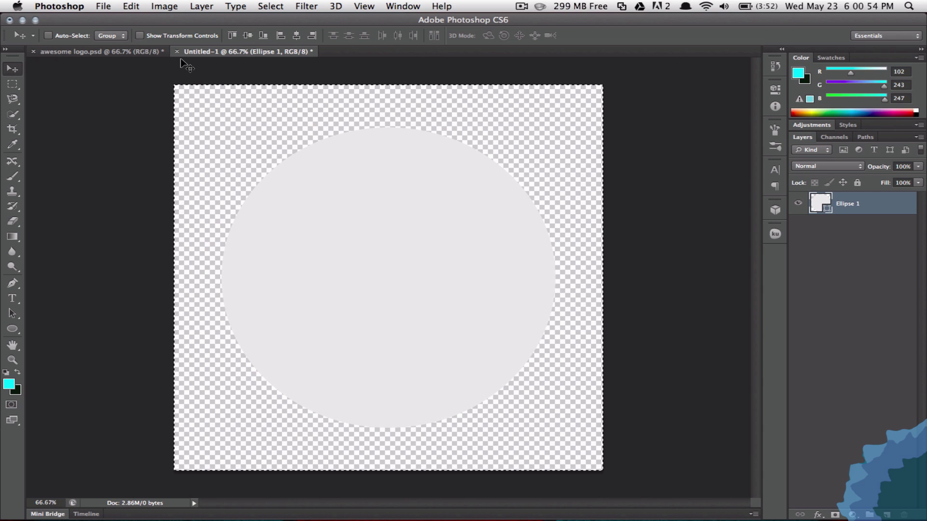
pyautogui.click(270, 5)
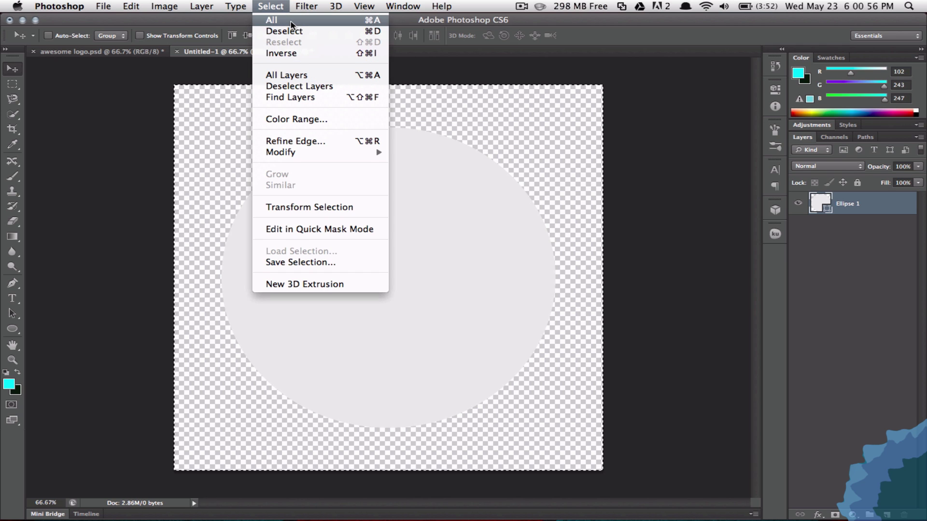
pyautogui.click(288, 6)
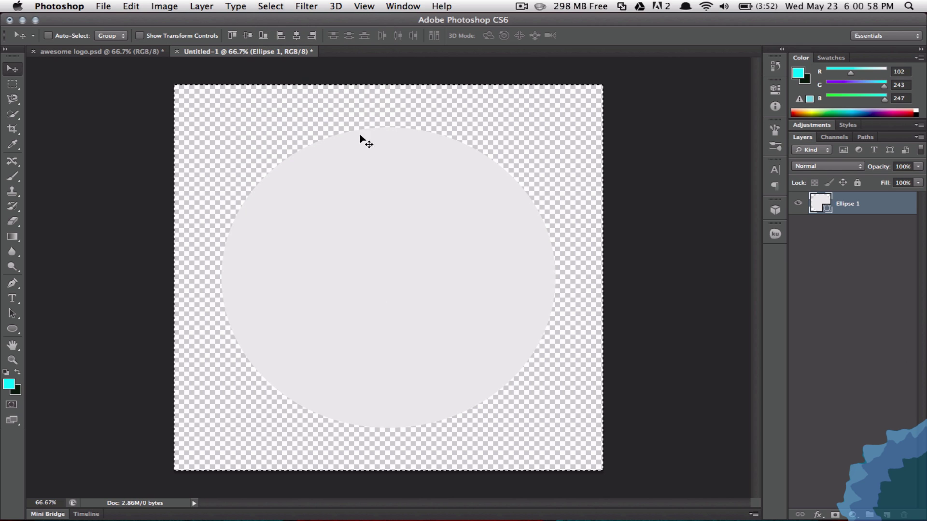
pyautogui.press('super+d')
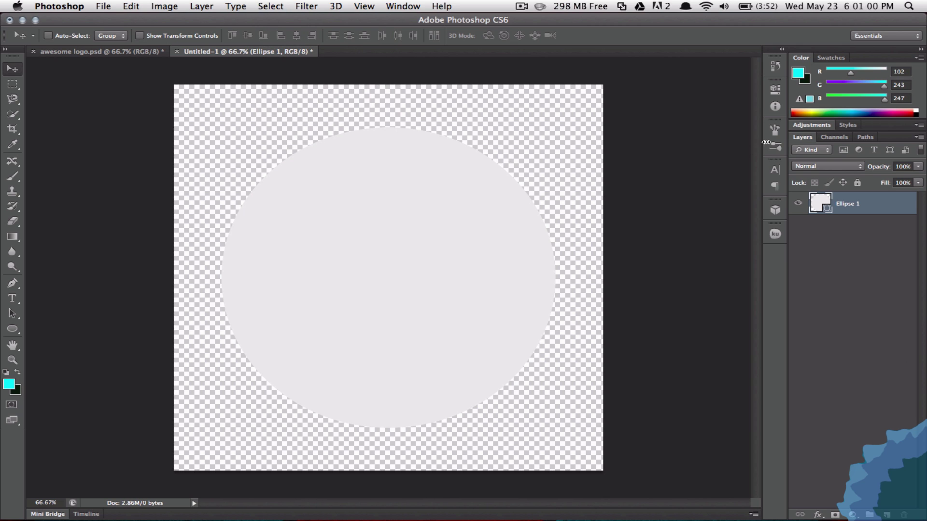
# - Add a Gradient Overlay to the Ellipse 1 layer and choose the Metallic Texture gradient preset
pyautogui.doubleClick(883, 210)
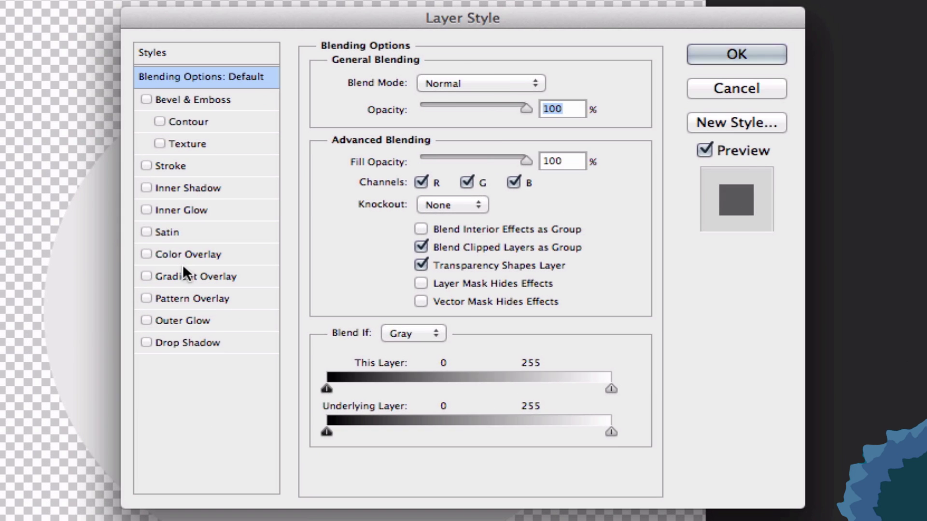
pyautogui.click(189, 274)
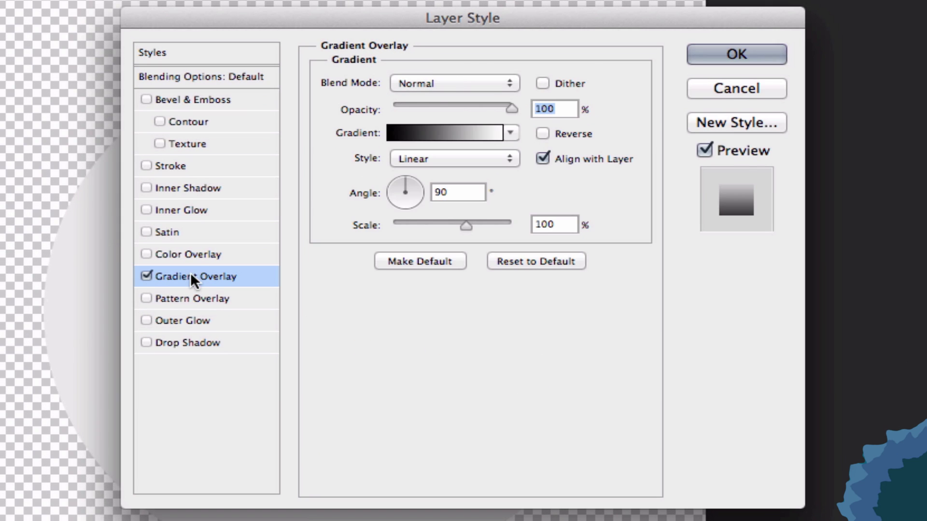
pyautogui.click(448, 138)
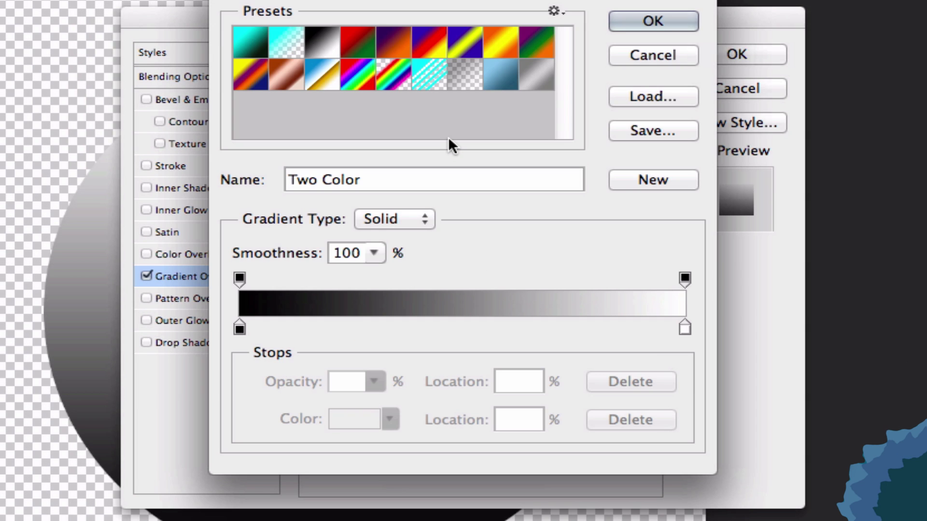
pyautogui.click(537, 81)
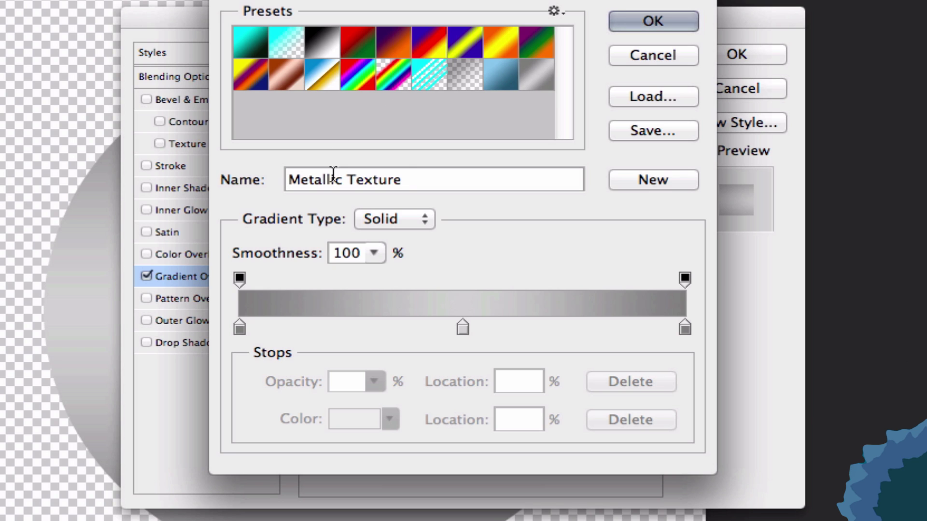
# - Examine the colours of the metallic gradient's start, middle and end stops, keeping them as they are
pyautogui.click(240, 329)
pyautogui.doubleClick(240, 328)
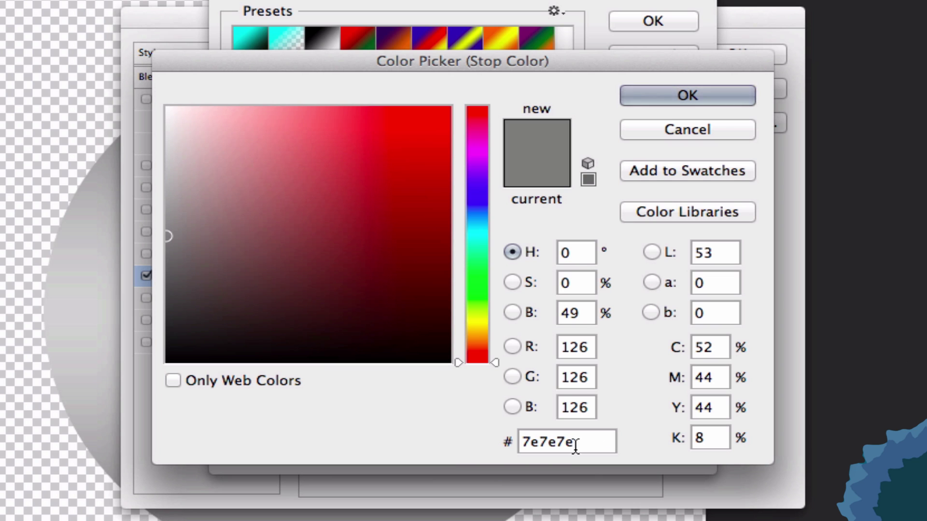
pyautogui.click(708, 104)
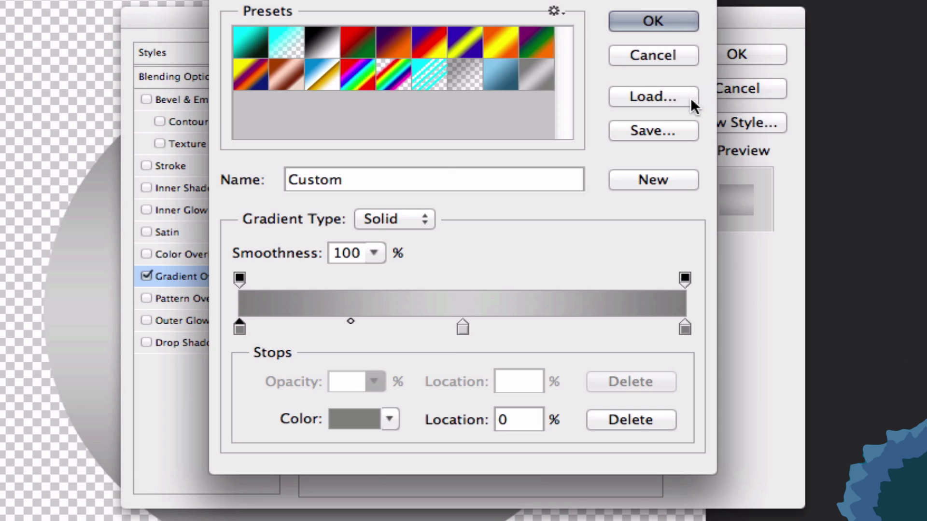
pyautogui.doubleClick(463, 326)
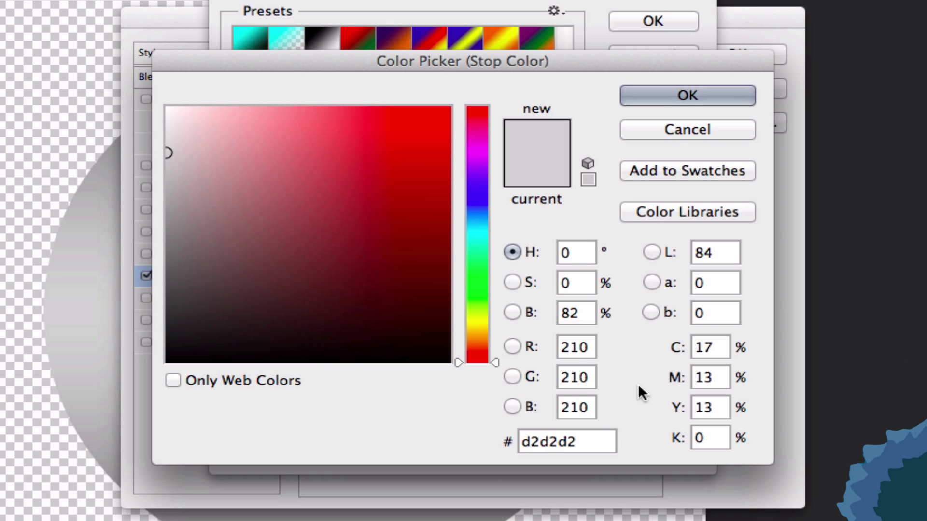
pyautogui.click(694, 92)
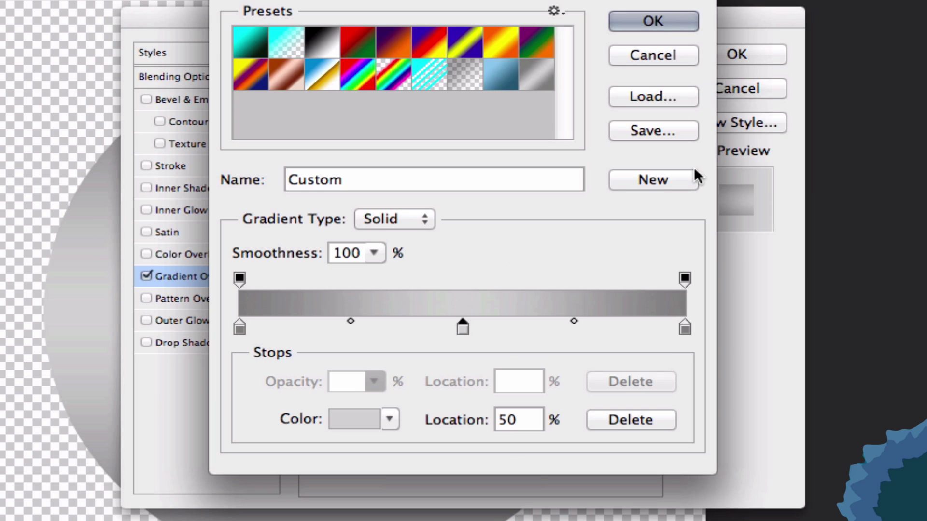
pyautogui.click(684, 328)
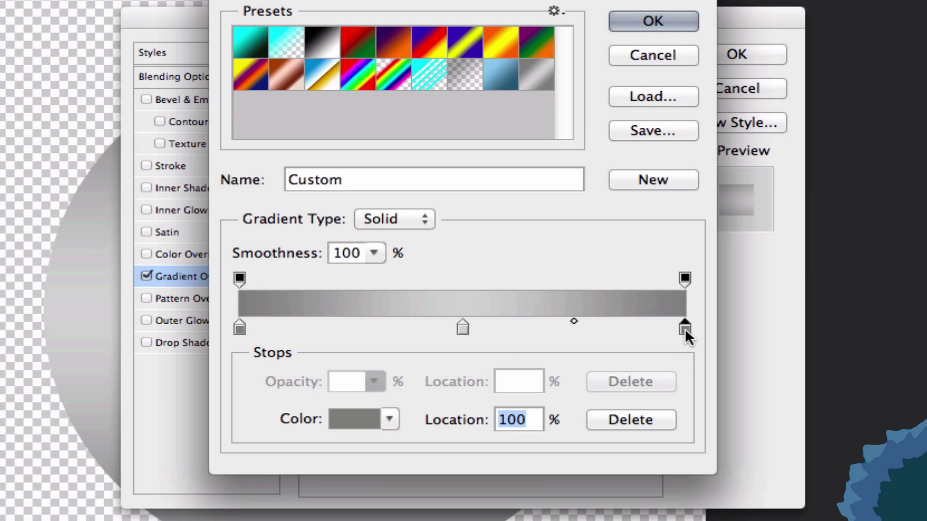
pyautogui.click(239, 329)
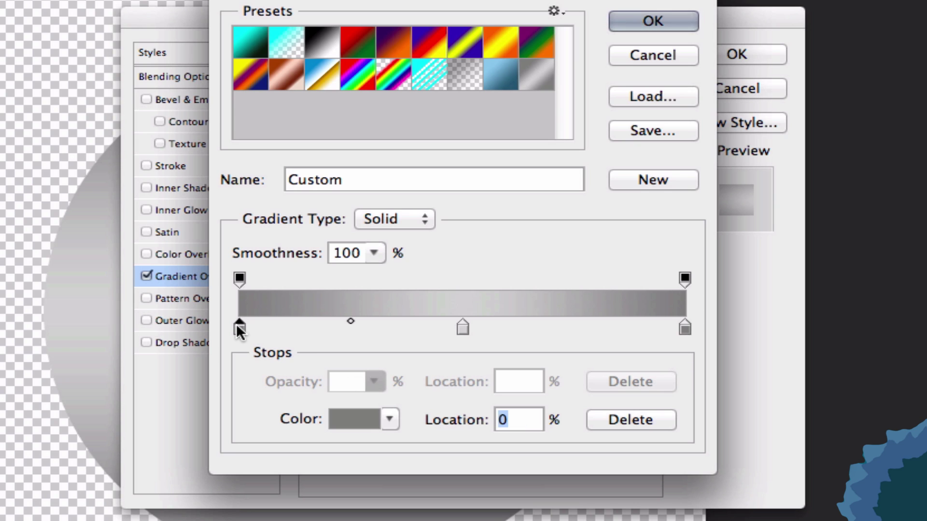
# - Duplicate the metallic gradient's start stop at 16 %, delete that copy, and apply the Gradient Overlay to the circle
pyautogui.moveTo(240, 328); pyautogui.dragTo(310, 328)
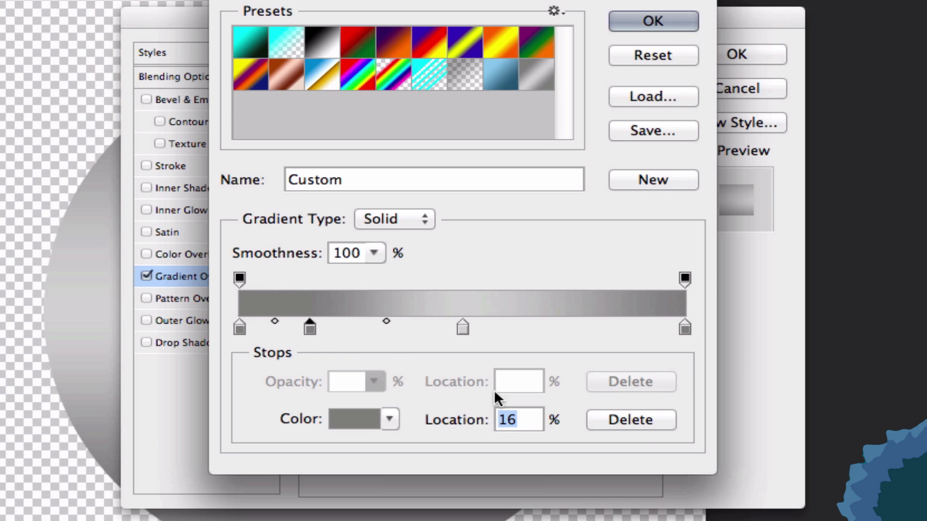
pyautogui.click(632, 420)
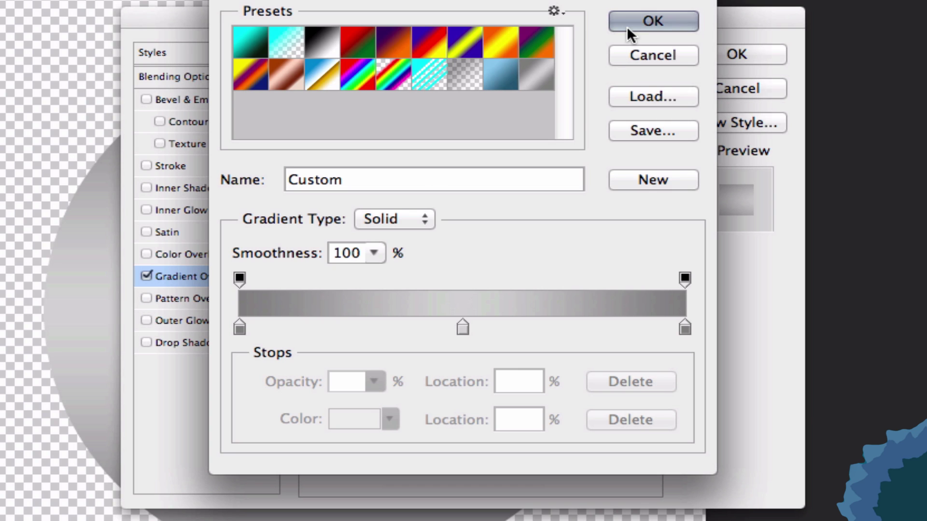
pyautogui.click(651, 19)
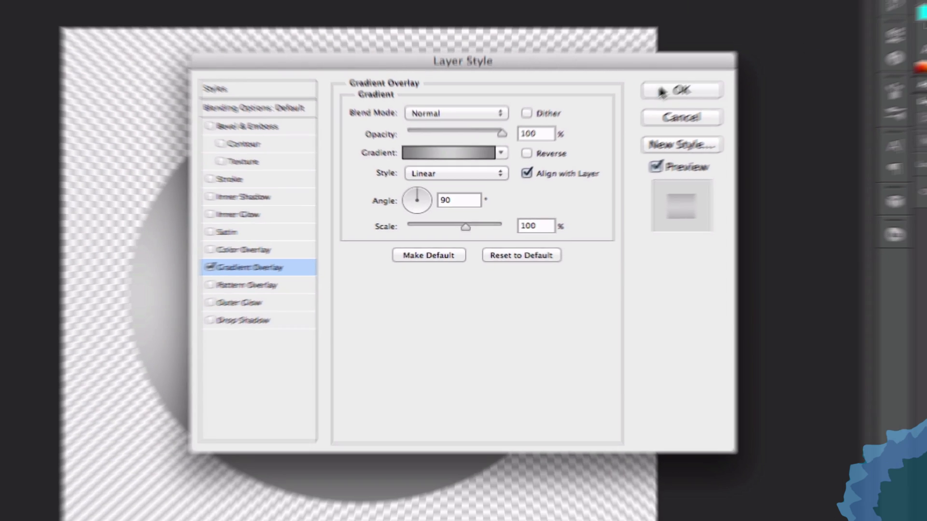
pyautogui.click(736, 54)
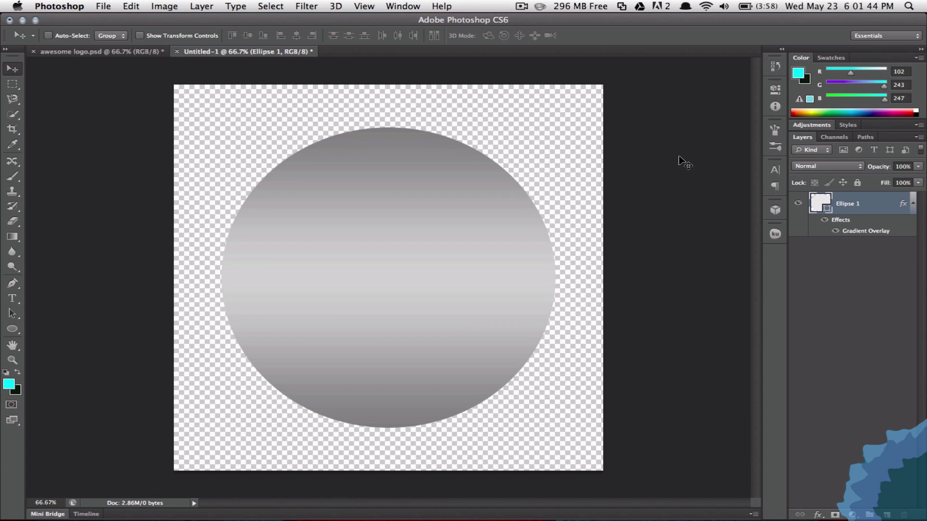
# - Duplicate the Ellipse 1 layer and scale the copy about its centre to about 93 % width and 94 % height
pyautogui.click(912, 204)
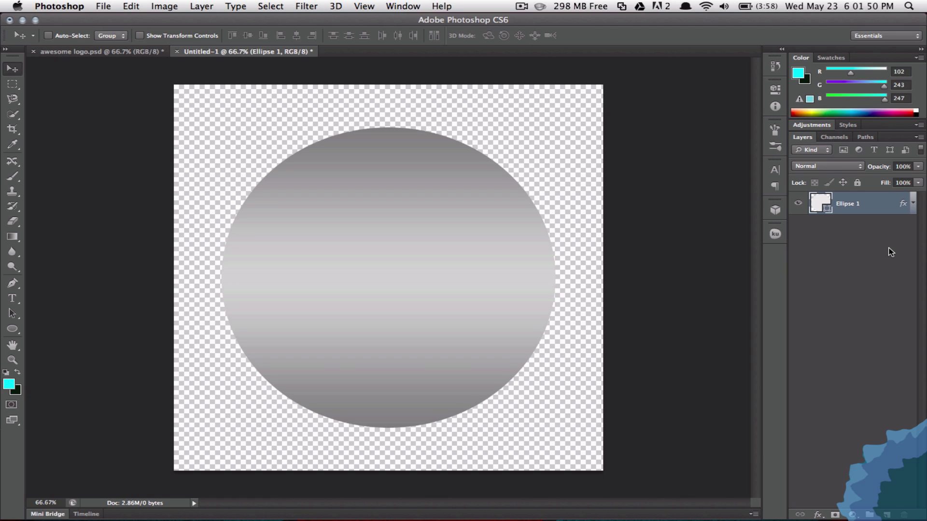
pyautogui.press('super+j')
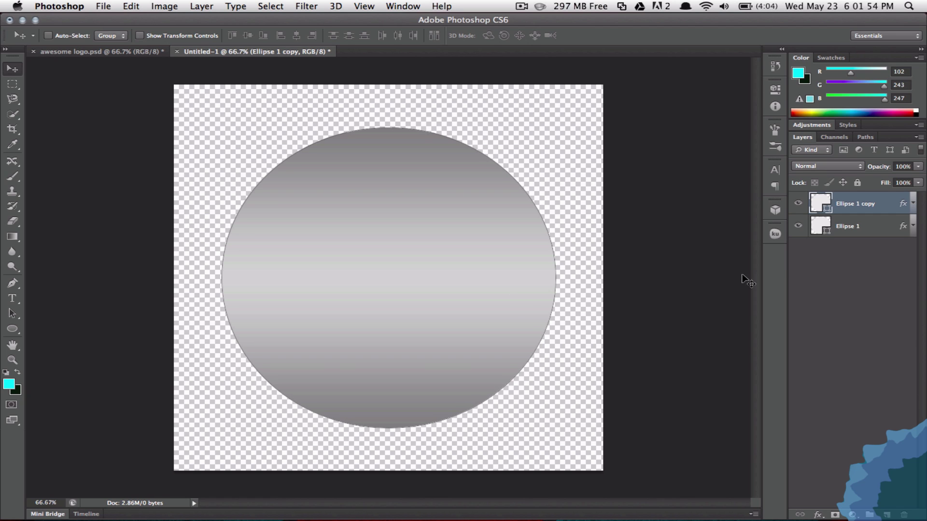
pyautogui.press('super+t')
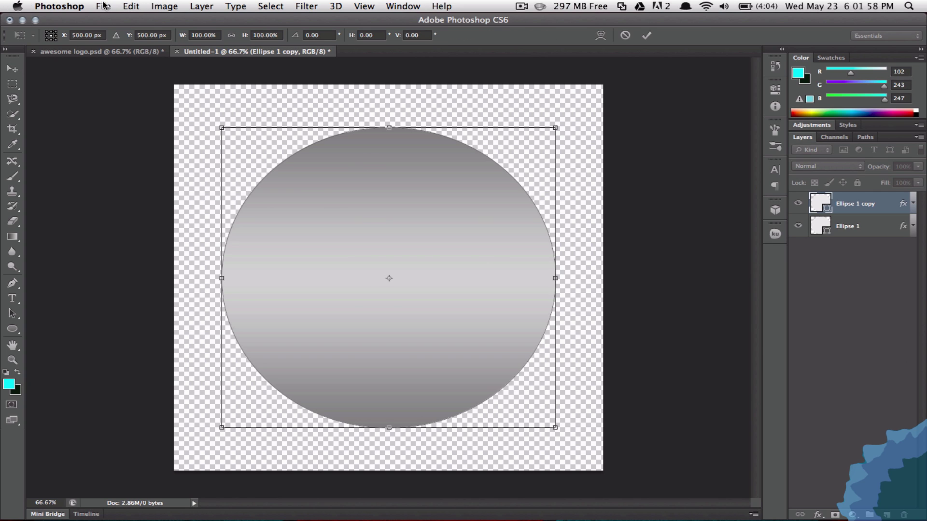
pyautogui.click(127, 6)
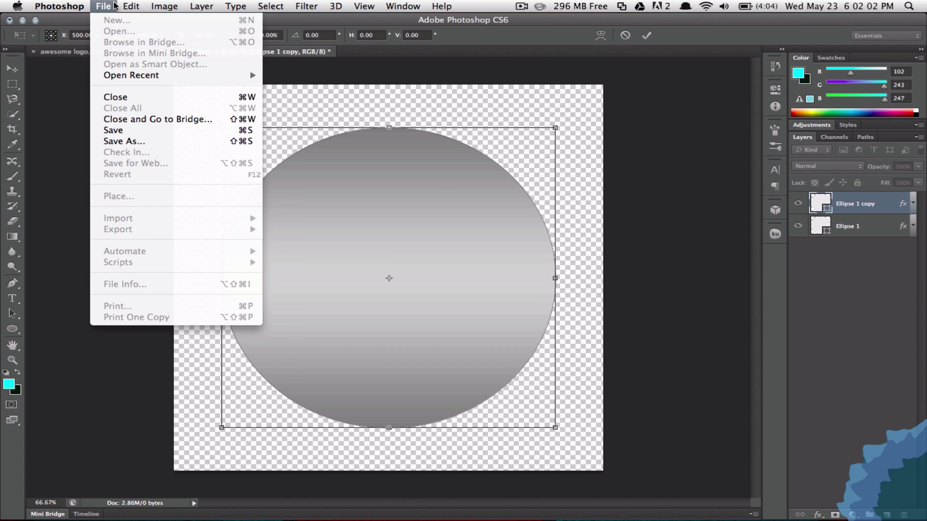
pyautogui.click(137, 5)
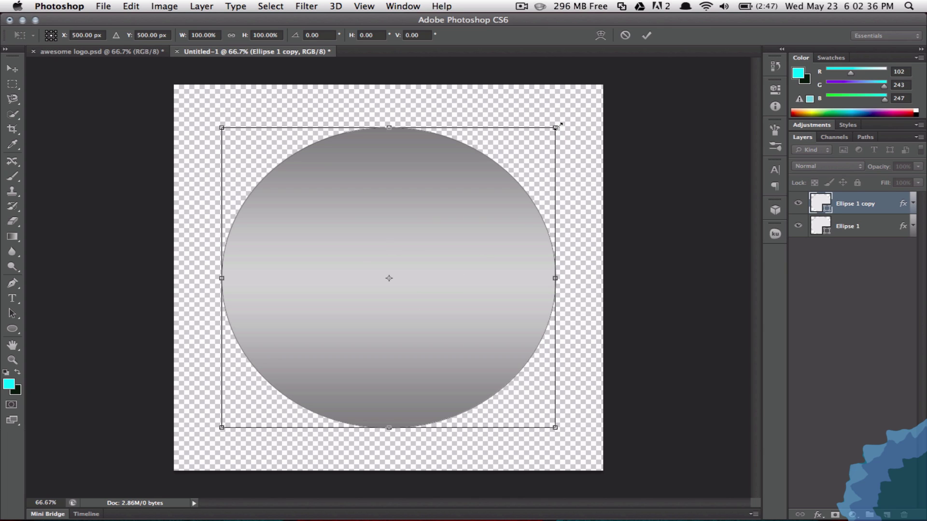
pyautogui.moveTo(559, 125); pyautogui.dragTo(548, 135)
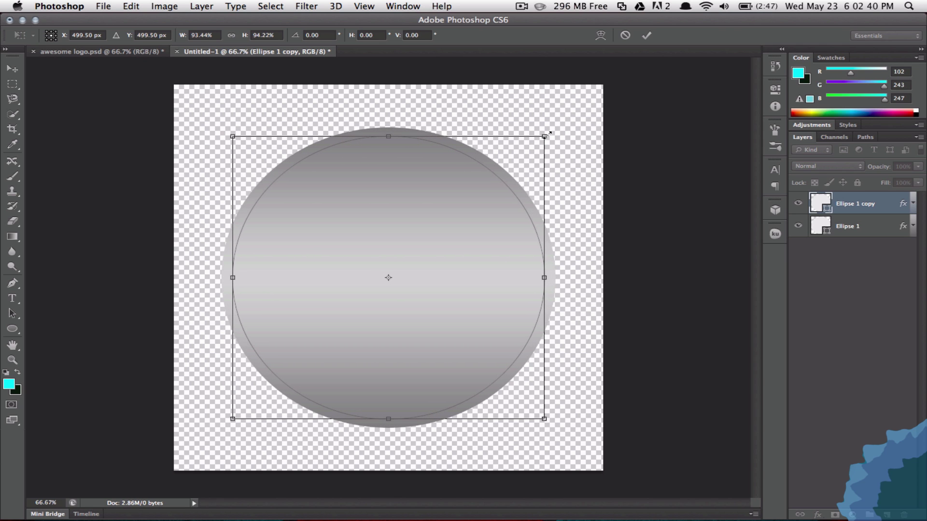
pyautogui.click(647, 35)
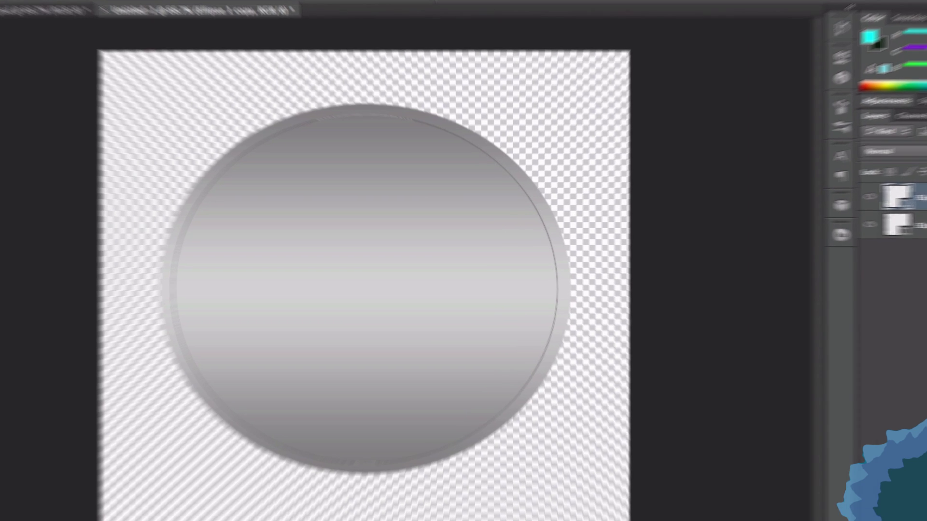
# - Change the Ellipse 1 copy layer's Gradient Overlay to the light-to-dark blue gradient preset
pyautogui.doubleClick(892, 201)
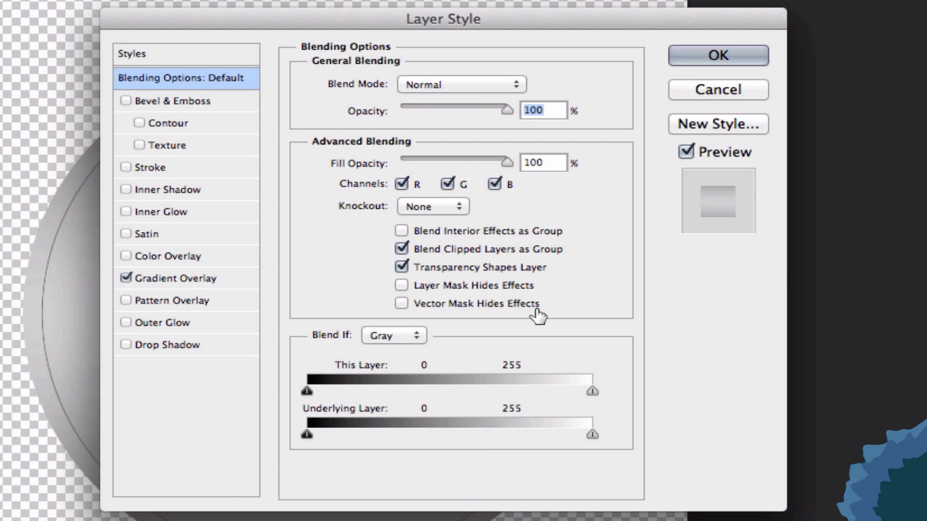
pyautogui.click(178, 279)
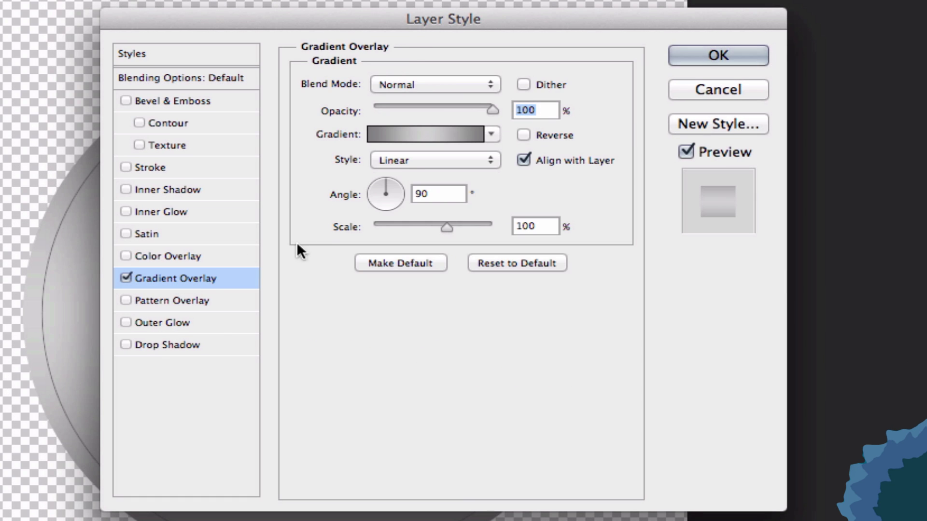
pyautogui.click(428, 132)
pyautogui.click(481, 75)
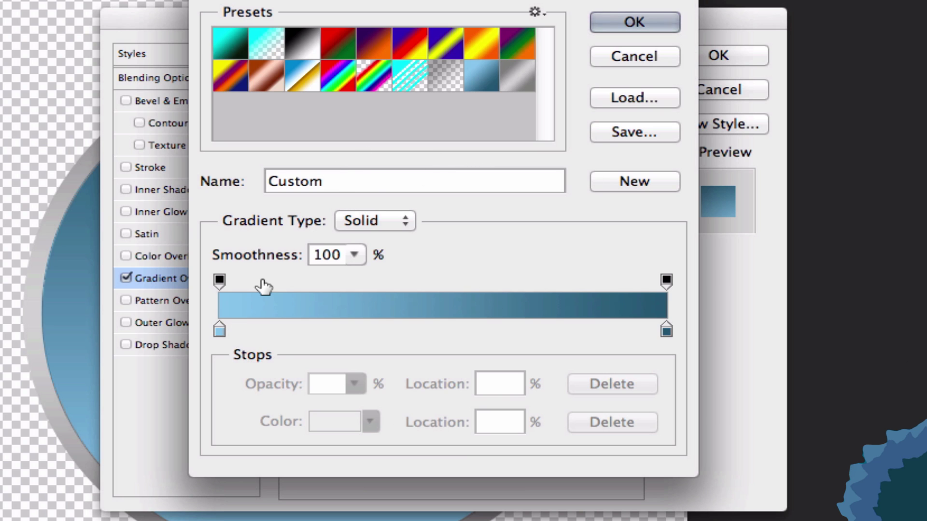
# - Recolour the blue gradient's start stop to pink eb9393 and its end stop to dark red 6f3030
pyautogui.doubleClick(218, 331)
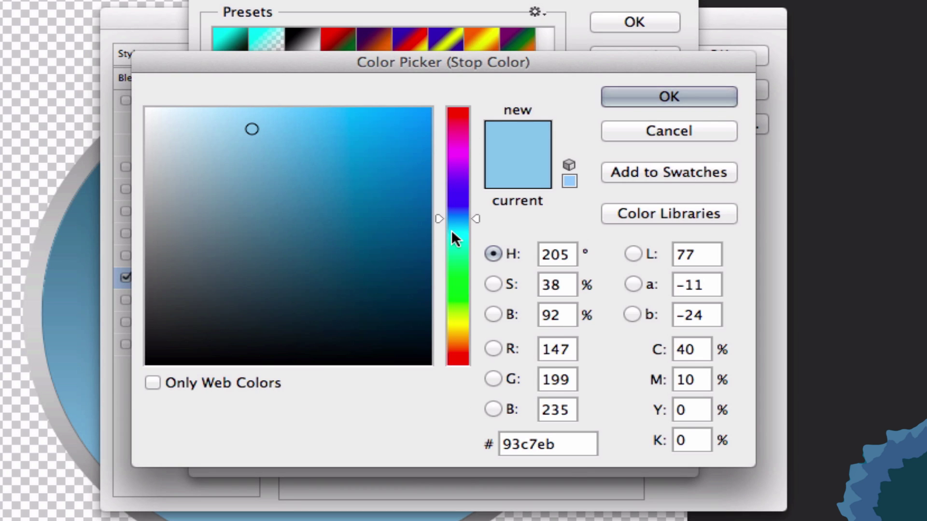
pyautogui.moveTo(456, 216); pyautogui.dragTo(450, 80)
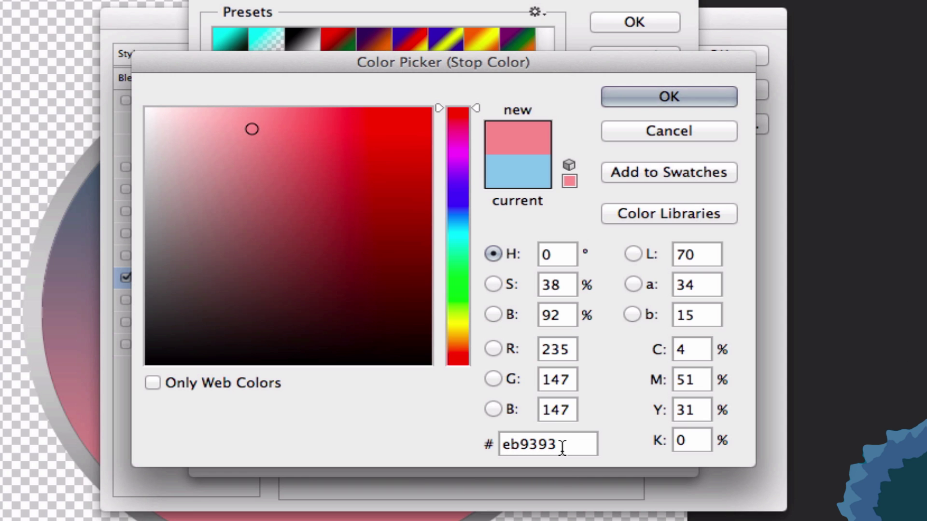
pyautogui.click(674, 100)
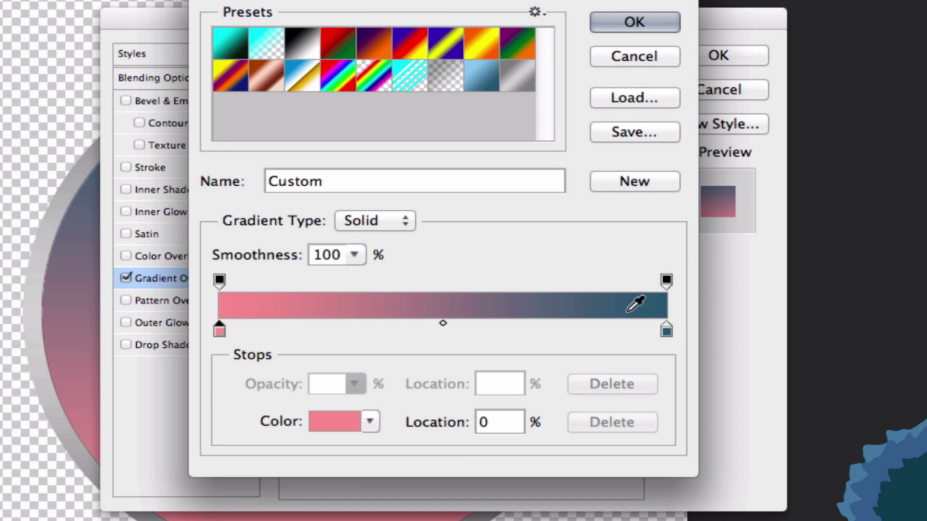
pyautogui.click(667, 330)
pyautogui.doubleClick(666, 330)
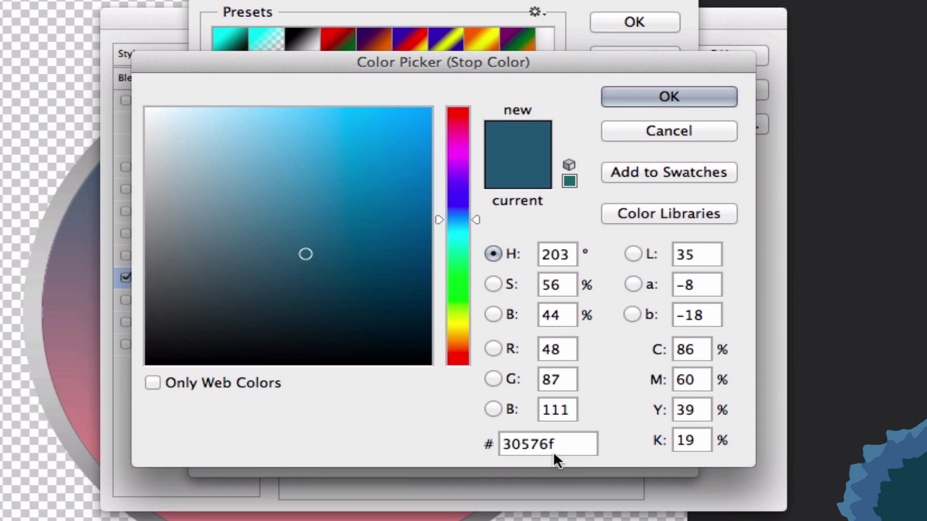
pyautogui.moveTo(449, 227); pyautogui.dragTo(434, 68)
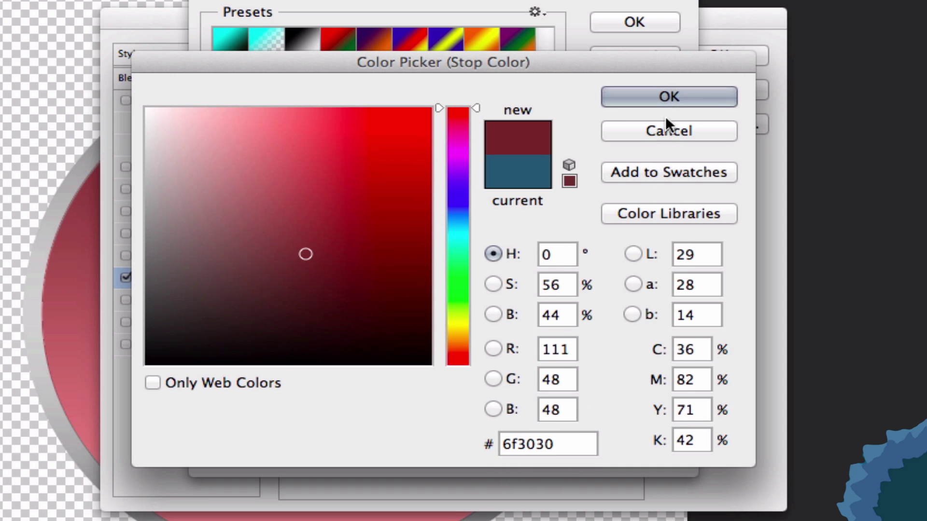
pyautogui.click(666, 97)
pyautogui.click(631, 21)
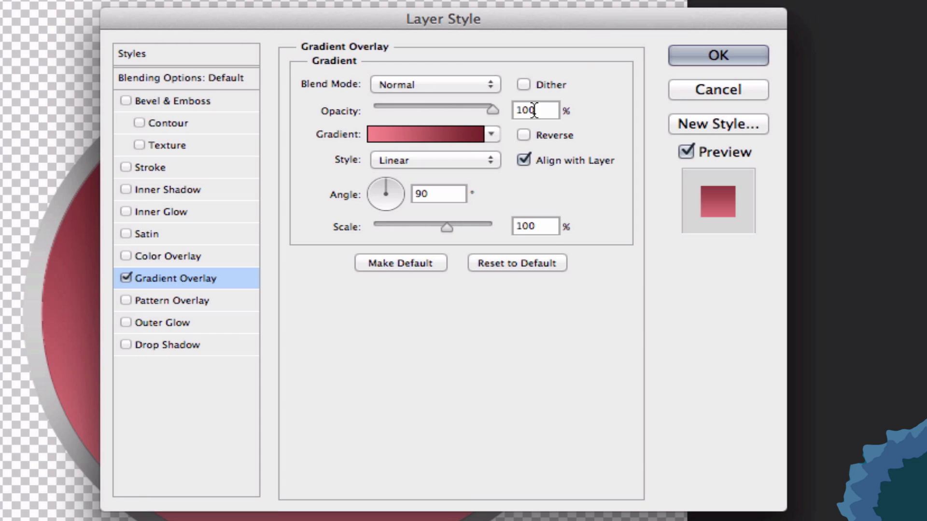
# - Set the Gradient Overlay style to Radial with a scale of 140 % and apply it to the inner circle
pyautogui.click(443, 161)
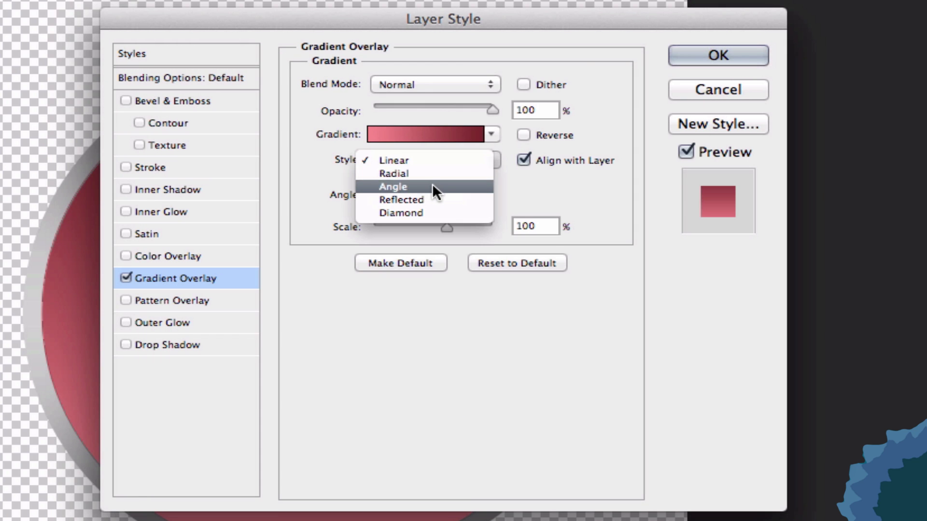
pyautogui.click(434, 172)
pyautogui.moveTo(447, 229); pyautogui.dragTo(483, 230)
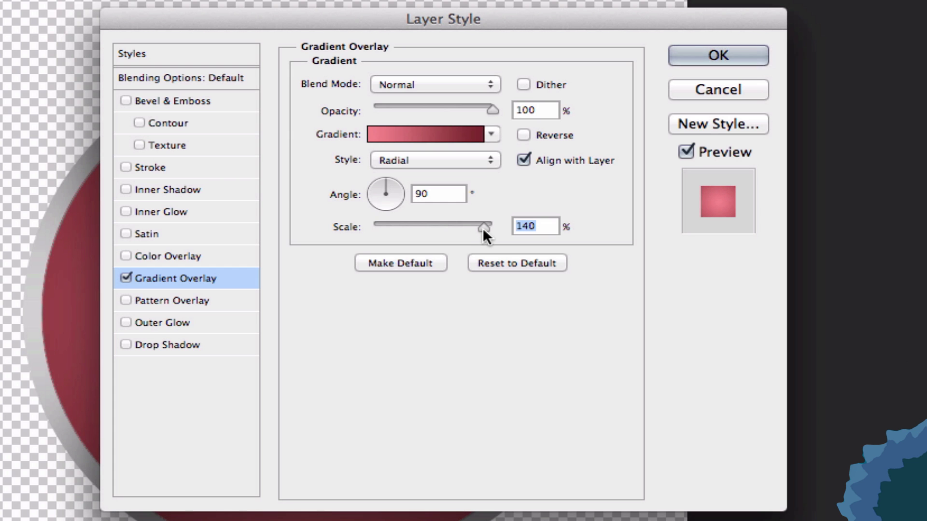
pyautogui.click(698, 54)
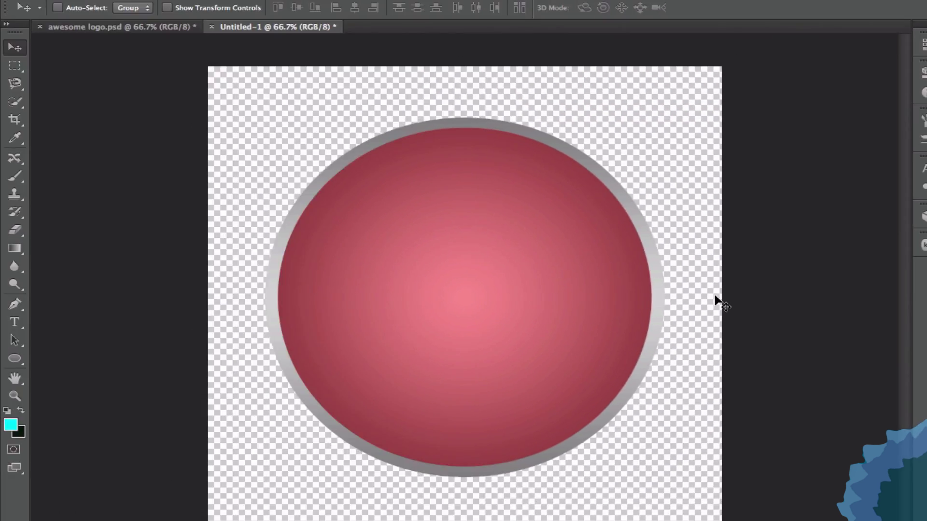
# - Check the reference in awesome logo.psd, and add an Inner Glow with Normal blend mode to the Ellipse 1 copy layer
pyautogui.click(138, 28)
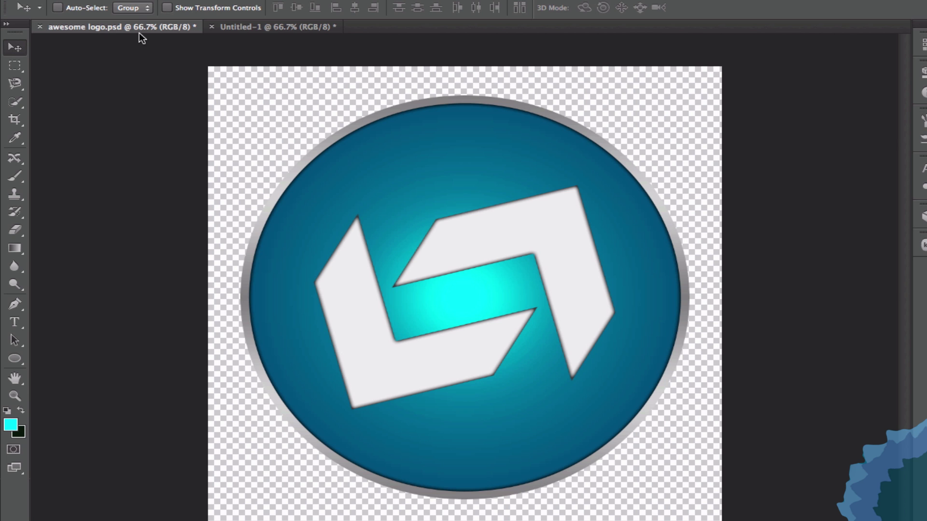
pyautogui.click(248, 29)
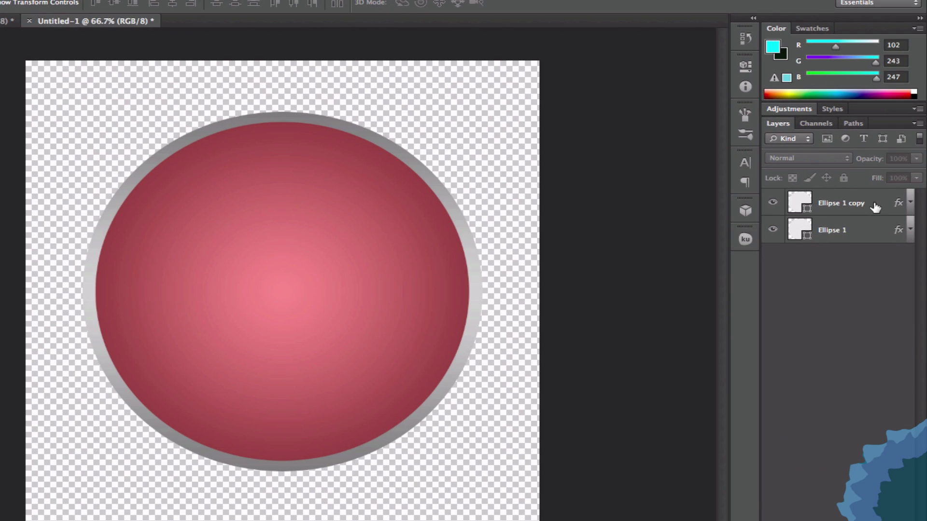
pyautogui.doubleClick(877, 205)
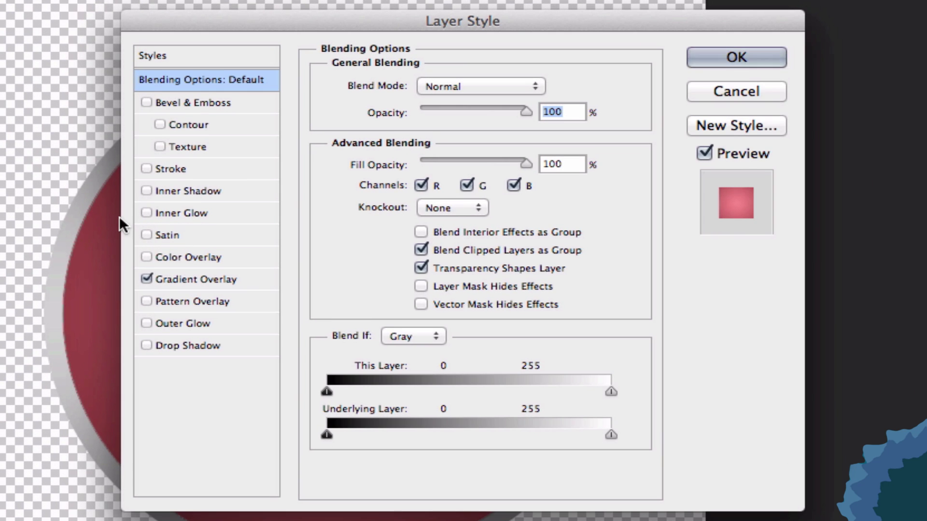
pyautogui.click(190, 206)
pyautogui.click(183, 190)
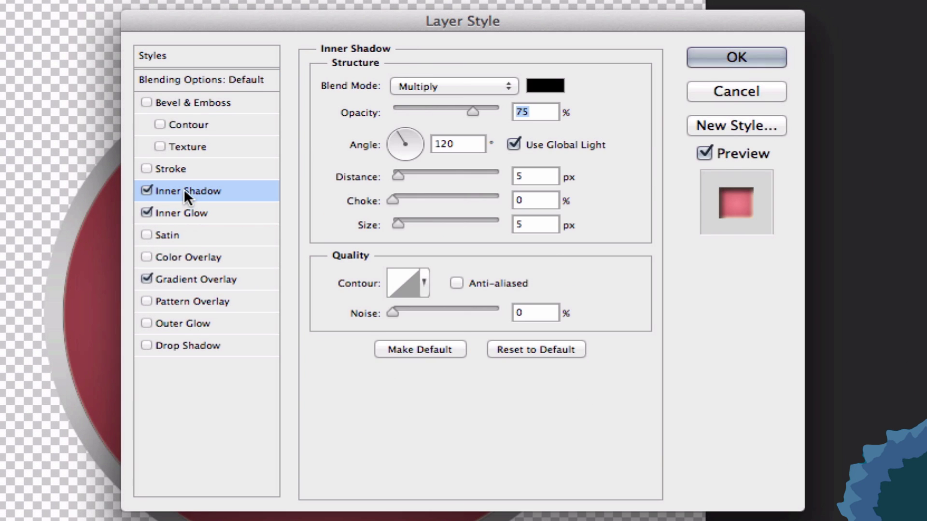
pyautogui.click(150, 190)
pyautogui.click(178, 211)
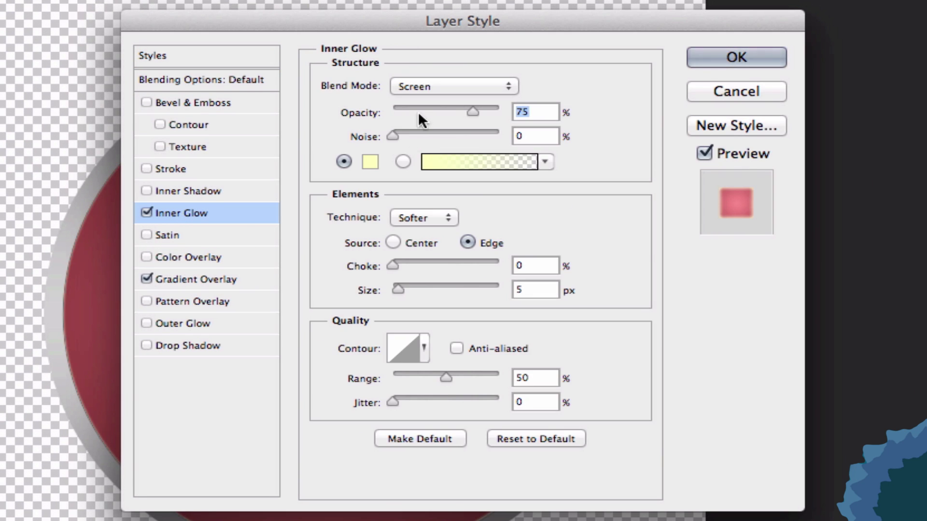
pyautogui.click(442, 88)
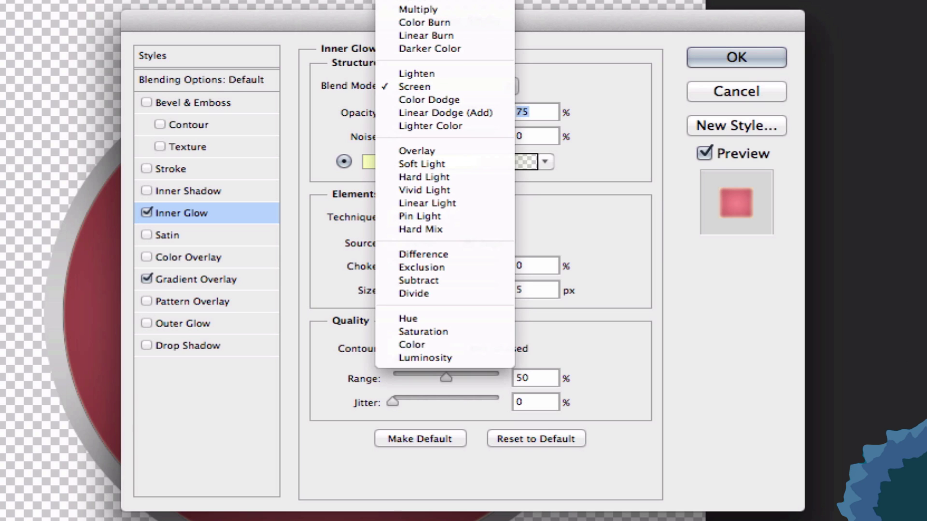
pyautogui.click(418, 1)
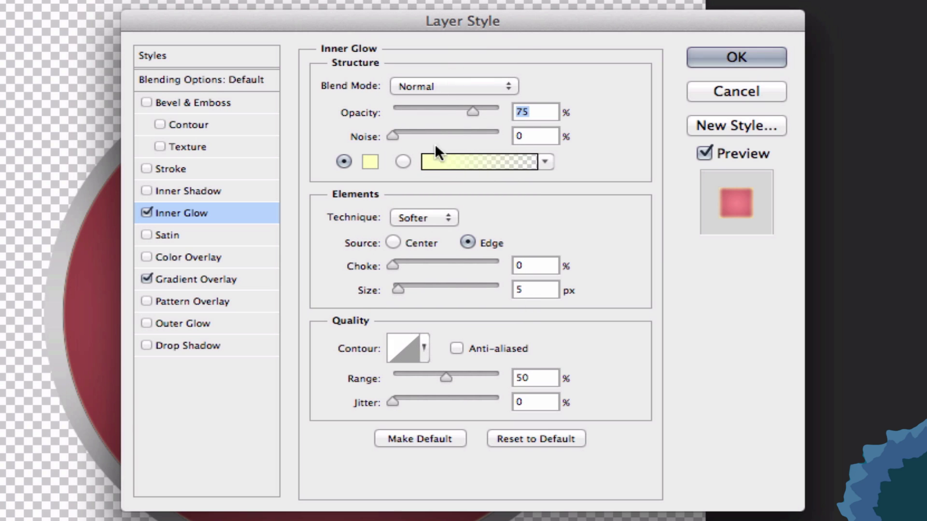
# - Set the Inner Glow colour to black 000000 and its size to 10 px, and apply the layer style
pyautogui.click(373, 165)
pyautogui.moveTo(341, 202); pyautogui.dragTo(167, 365)
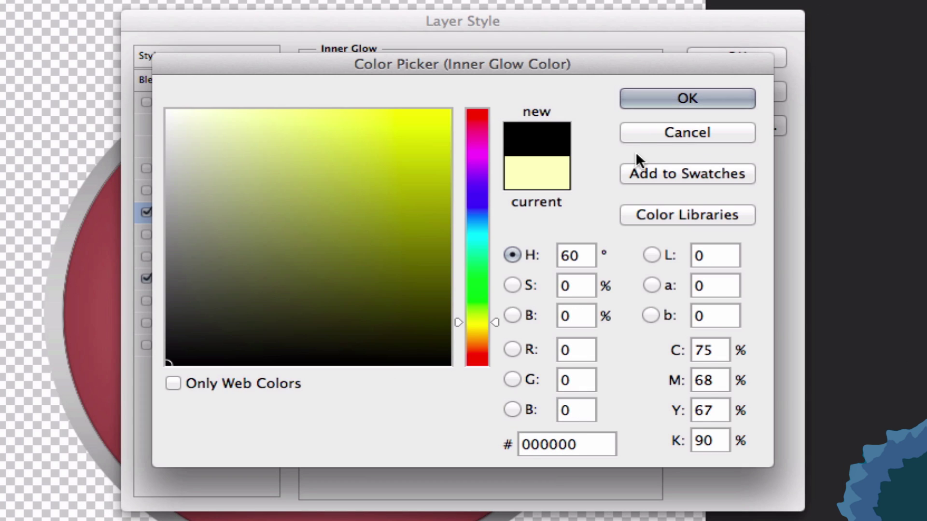
pyautogui.click(676, 98)
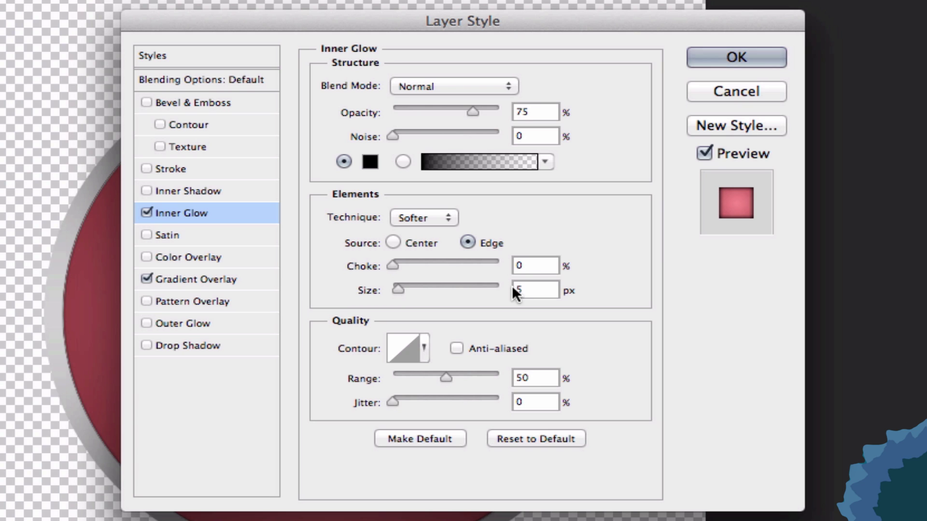
pyautogui.doubleClick(546, 288)
pyautogui.write('1')
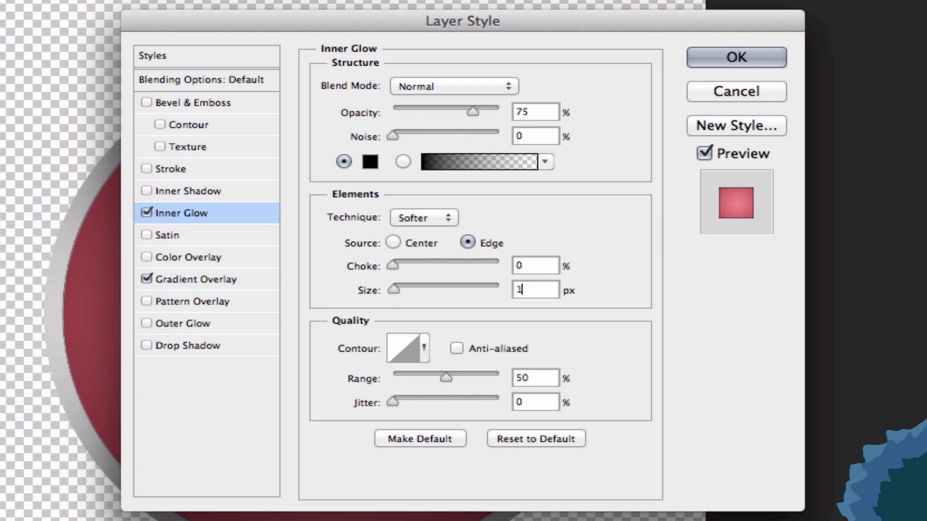
pyautogui.write('0')
pyautogui.click(726, 56)
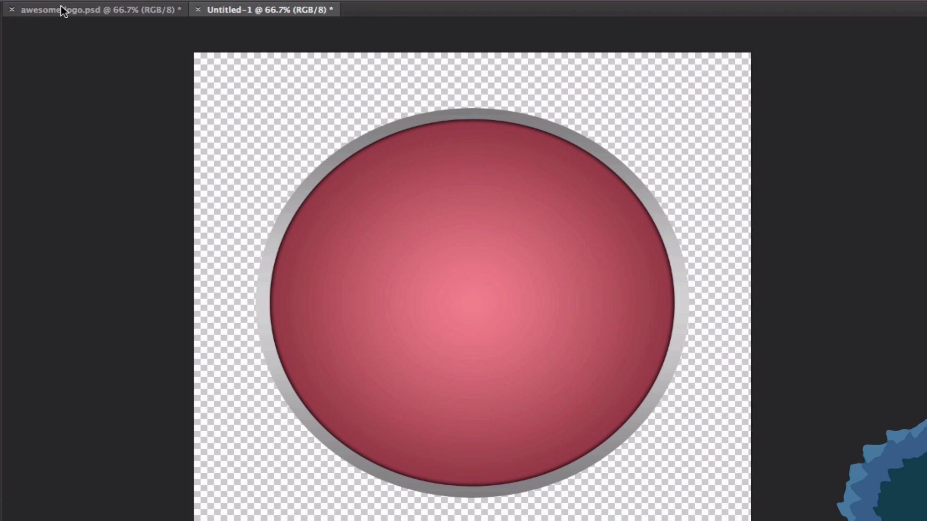
# - Check the reference in awesome logo.psd, and set the foreground colour in the new document to light red f76666
pyautogui.click(79, 12)
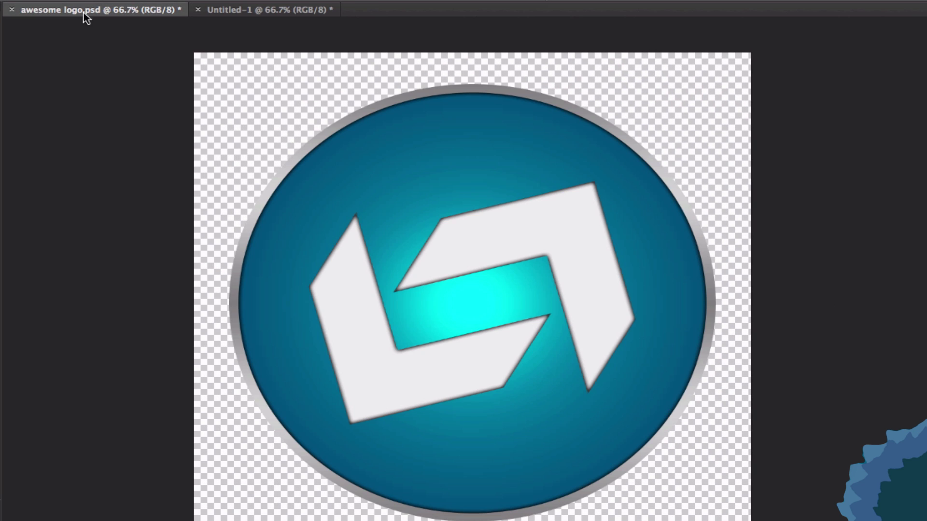
pyautogui.click(264, 12)
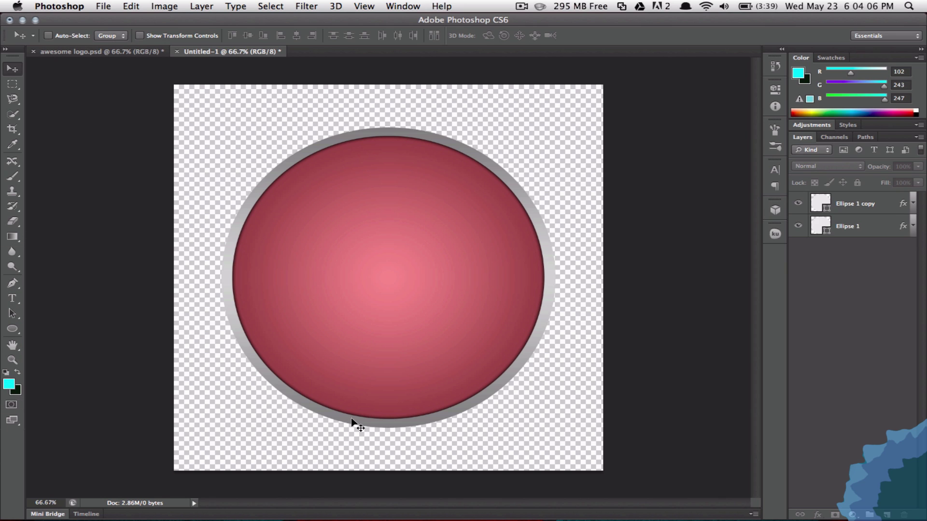
pyautogui.click(13, 383)
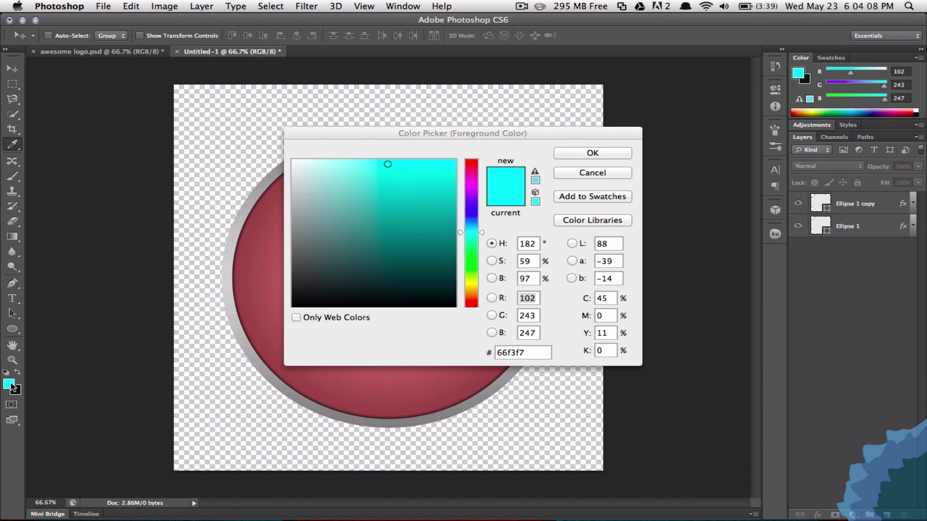
pyautogui.moveTo(482, 201); pyautogui.dragTo(482, 145)
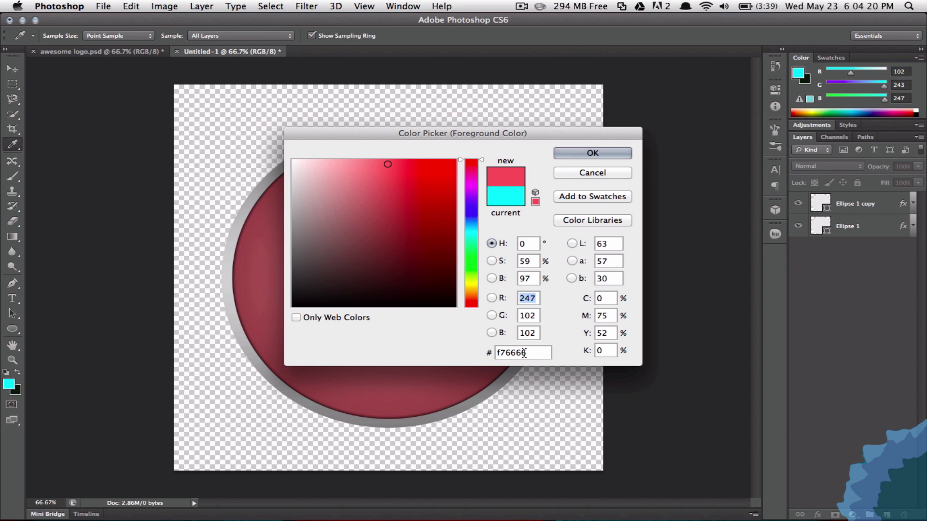
pyautogui.click(592, 153)
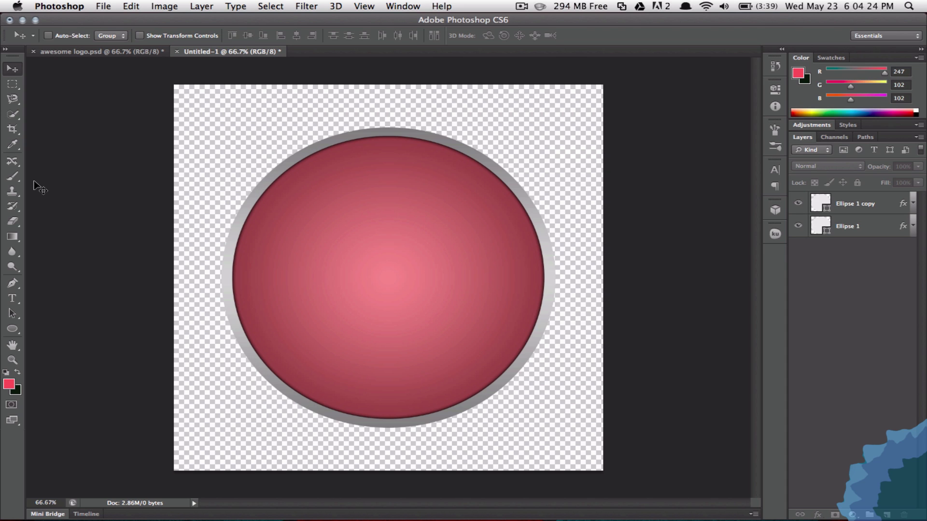
# - Create a new layer above both ellipses and set up the Brush tool with a soft 0% hardness tip
pyautogui.click(13, 177)
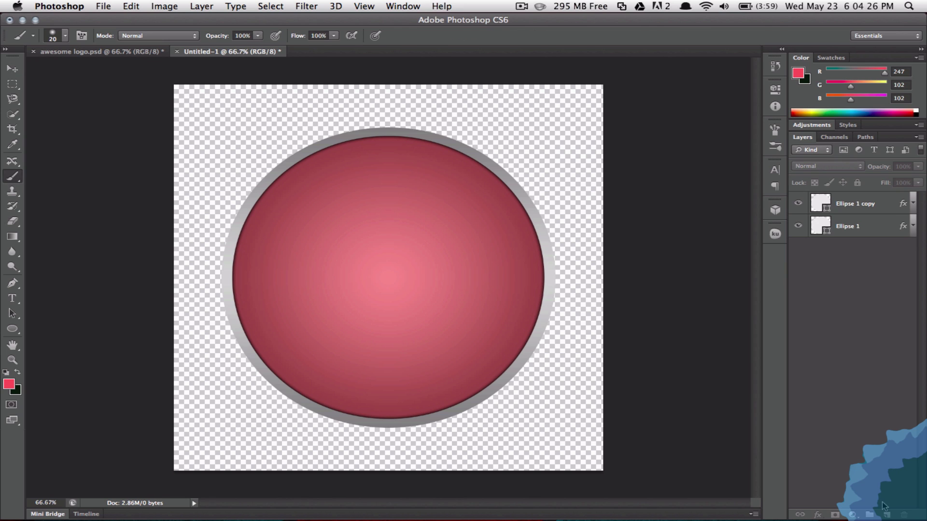
pyautogui.click(886, 514)
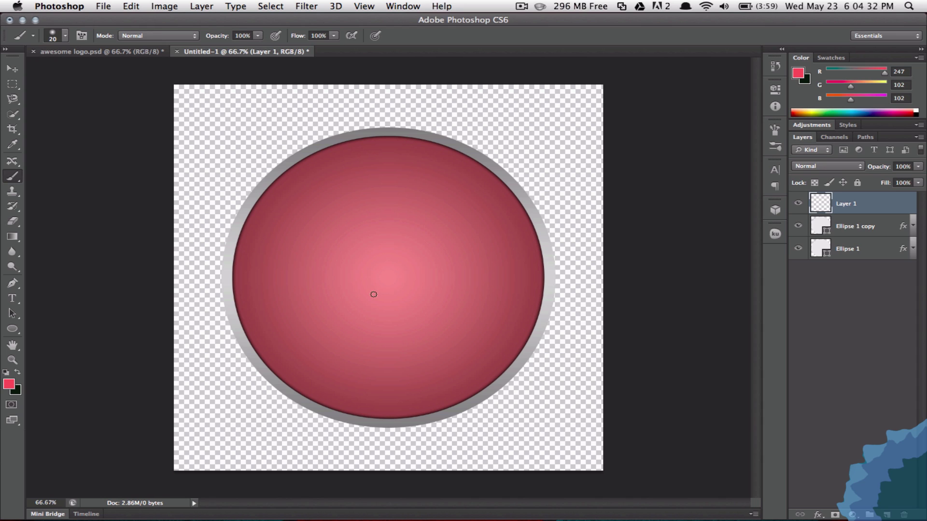
pyautogui.click(66, 36)
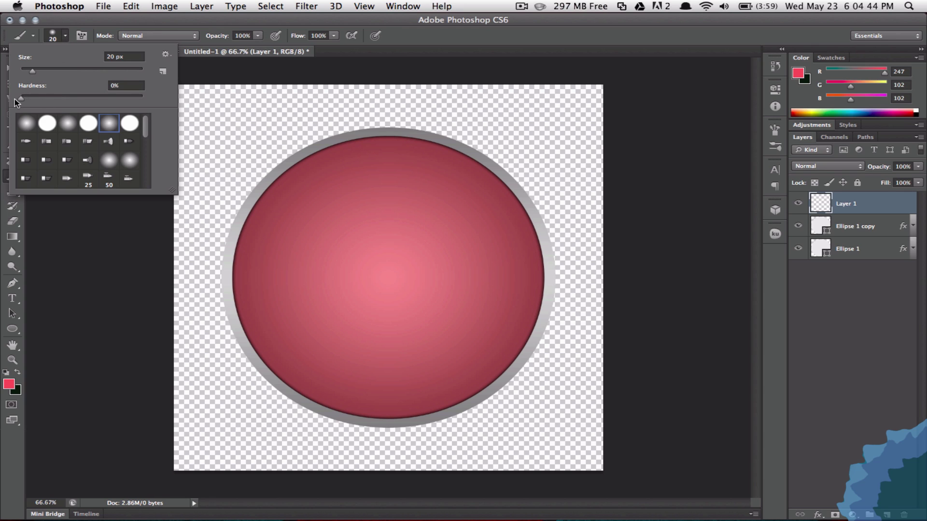
pyautogui.click(66, 38)
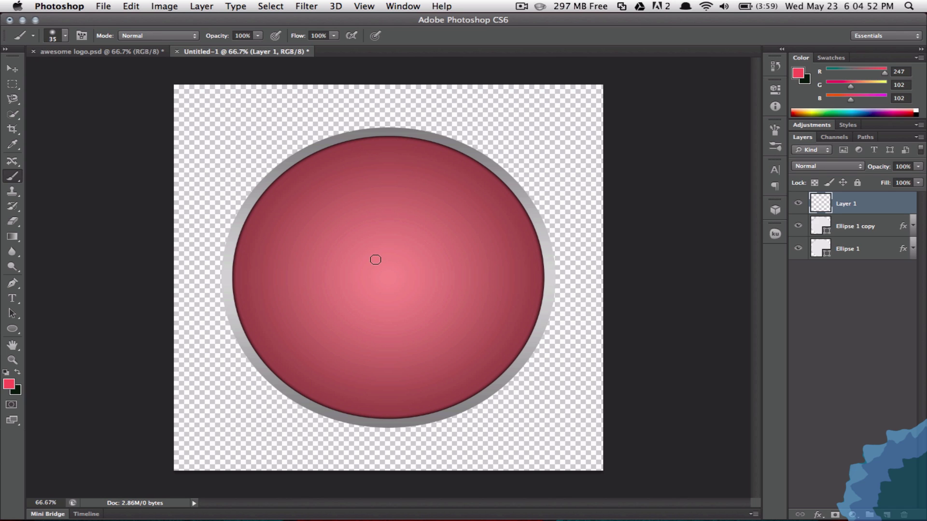
# - Enlarge the soft brush to 450 px for painting the glow
pyautogui.press(']')
pyautogui.press(']')
pyautogui.press(']')
pyautogui.press(']')
pyautogui.press(']')
pyautogui.press(']')
pyautogui.press(']')
pyautogui.press(']')
pyautogui.press(']')
pyautogui.press(']')
pyautogui.press('[')
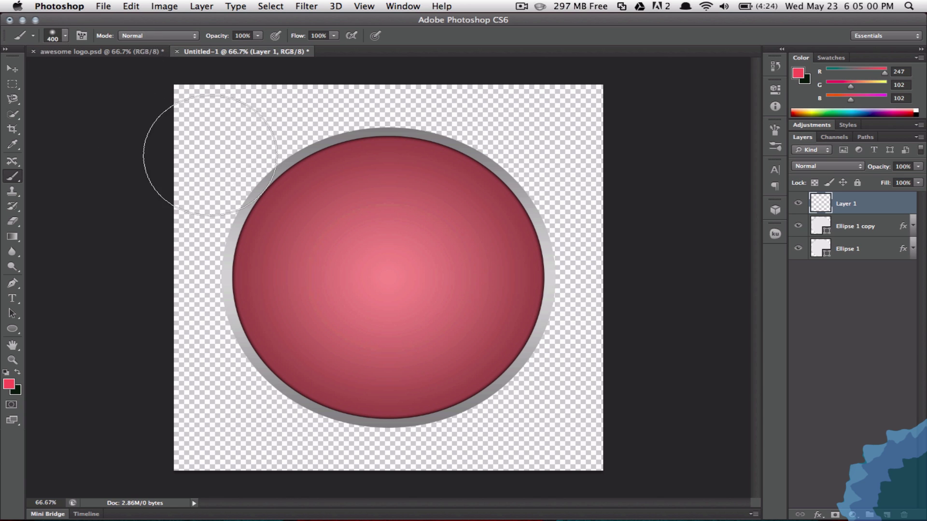
pyautogui.press(']')
pyautogui.press('[')
pyautogui.press('[')
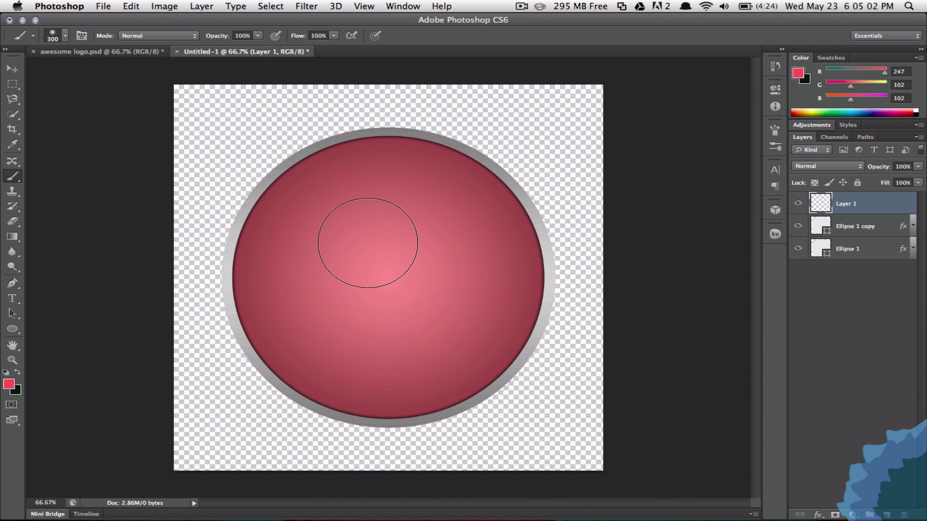
pyautogui.press(']')
pyautogui.press(']')
pyautogui.click(65, 36)
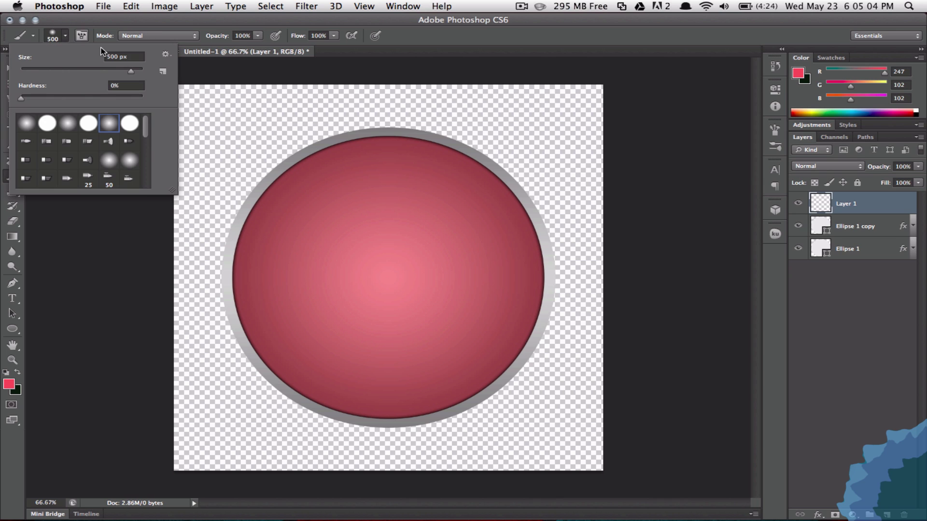
pyautogui.click(125, 57)
pyautogui.write('450')
pyautogui.press('Return')
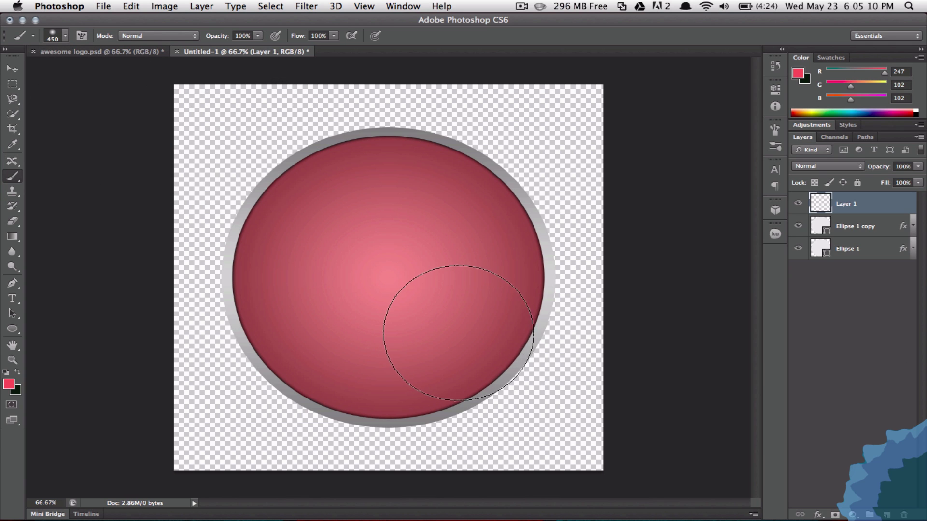
# - Undo a first dab near the rim and paint a soft red glow close to the middle of the inner circle on Layer 1
pyautogui.click(469, 329)
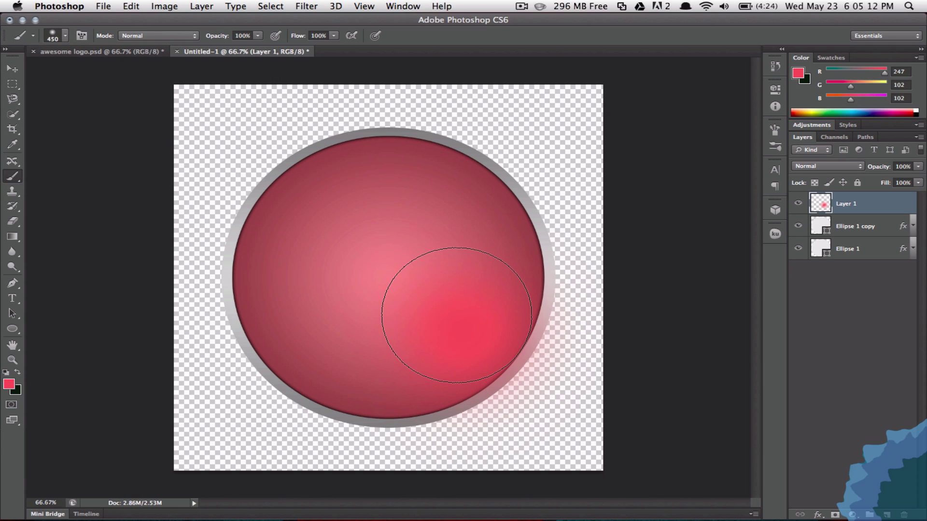
pyautogui.hotkey('ctrl', 'z')
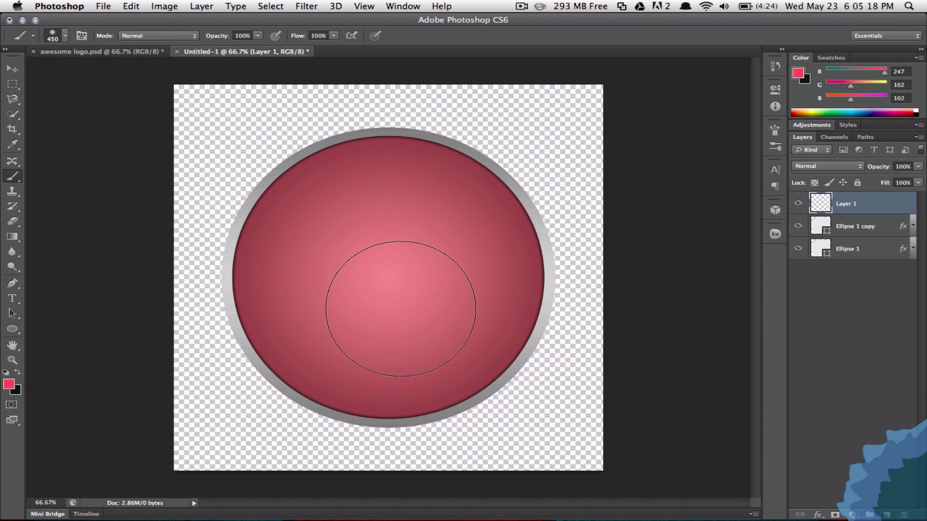
pyautogui.click(419, 309)
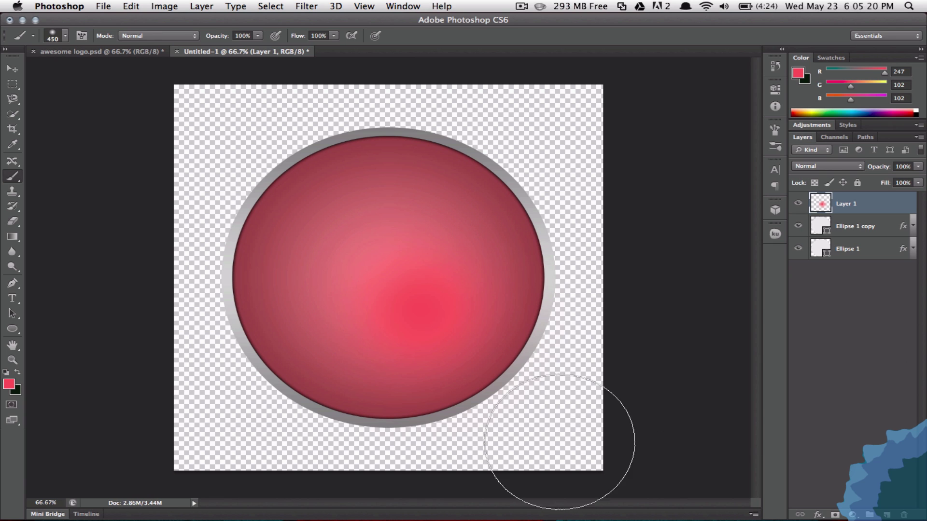
pyautogui.click(99, 128)
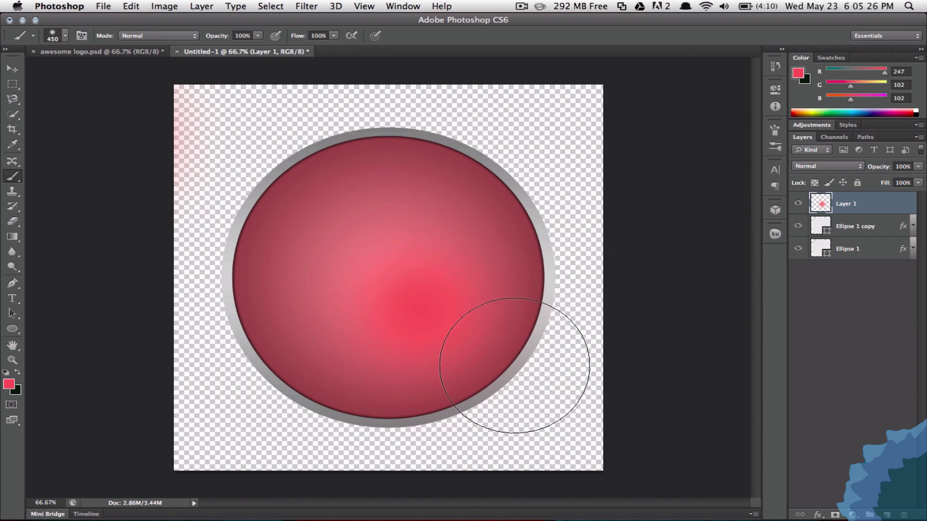
# - Clear the circular selection and move the red glow so it is centred on the inner circle
pyautogui.press('v')
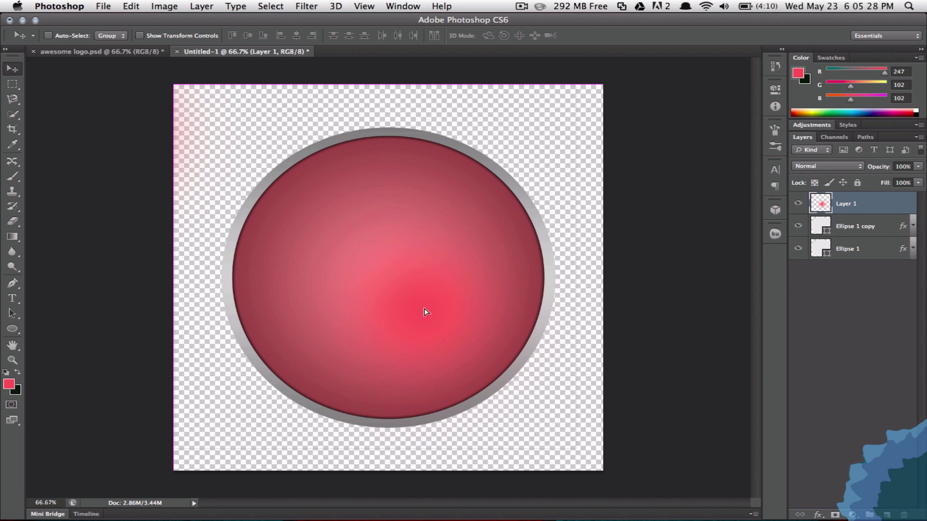
pyautogui.moveTo(428, 313); pyautogui.dragTo(411, 274)
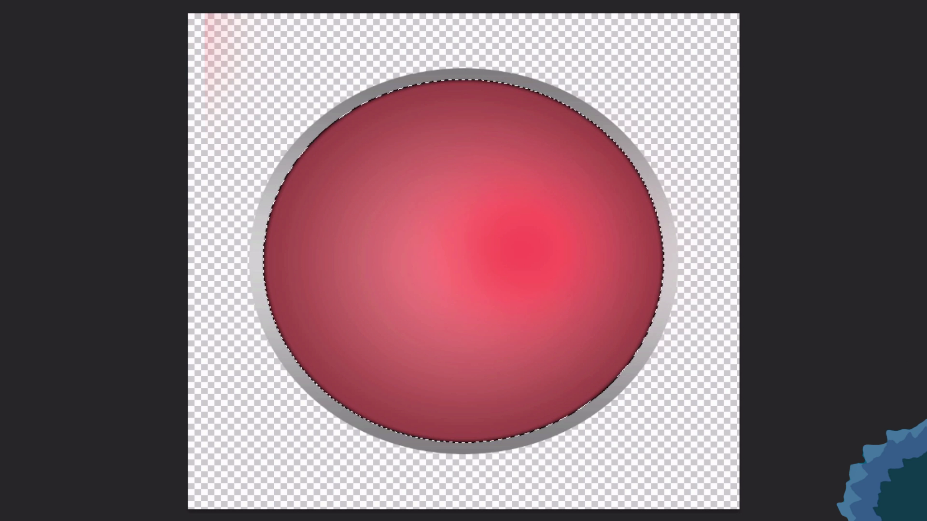
pyautogui.moveTo(564, 126); pyautogui.dragTo(557, 189)
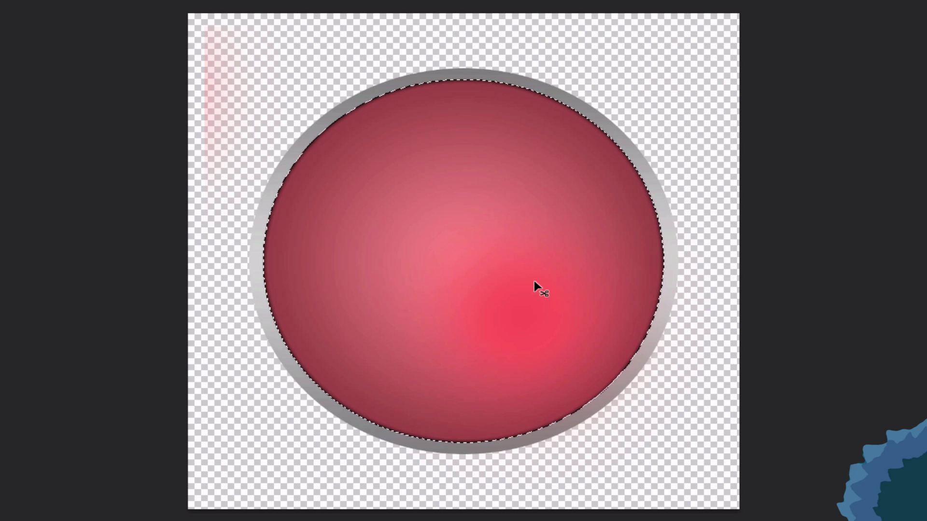
pyautogui.hotkey('ctrl', 'd')
pyautogui.moveTo(510, 301); pyautogui.dragTo(462, 239)
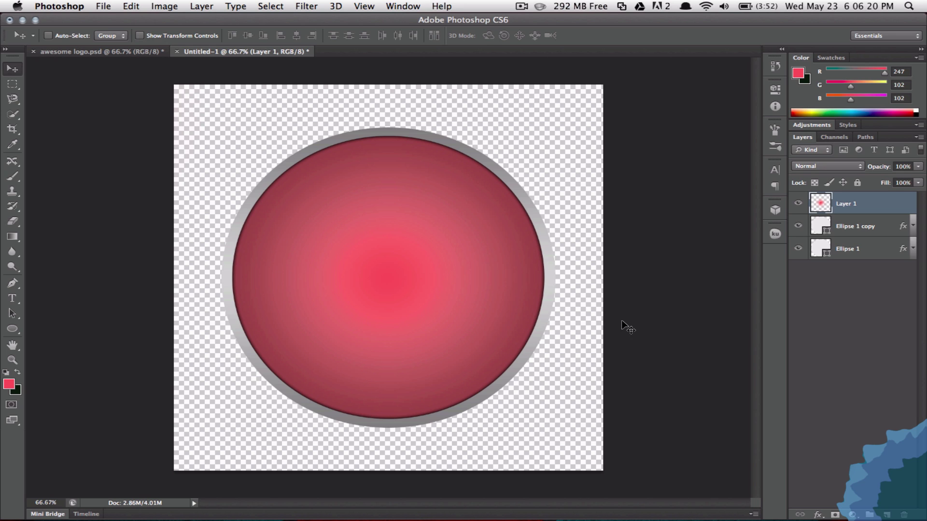
# - Set the glow layer's blend mode to Overlay and compare it with Layer 1's blend mode in awesome logo.psd
pyautogui.click(845, 163)
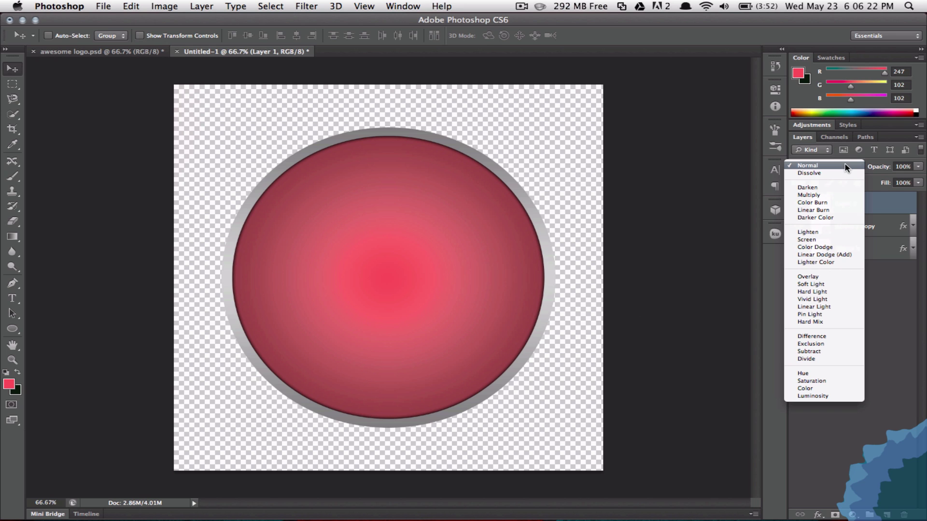
pyautogui.click(814, 277)
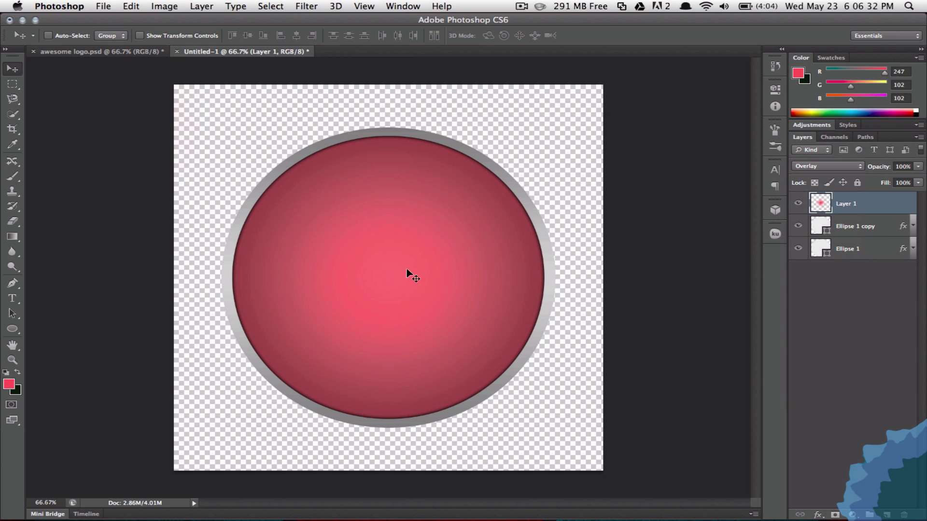
pyautogui.click(83, 53)
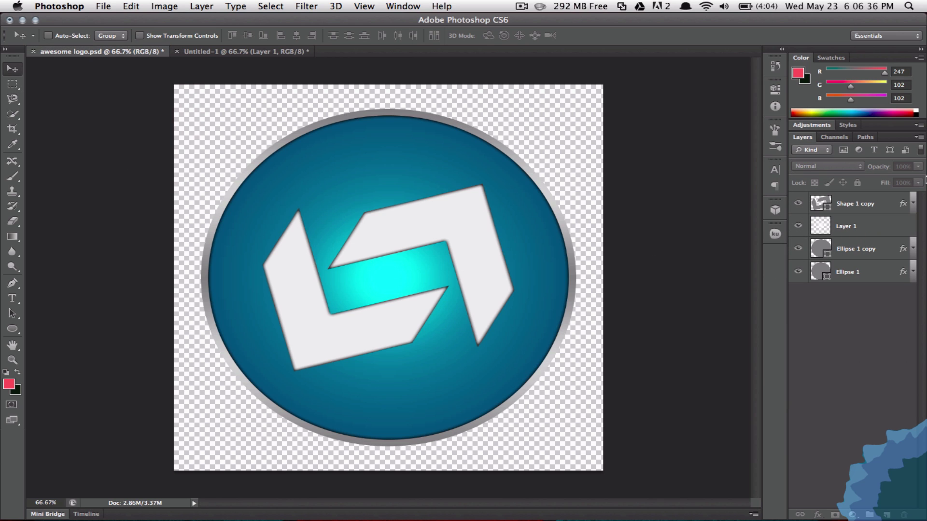
pyautogui.click(877, 217)
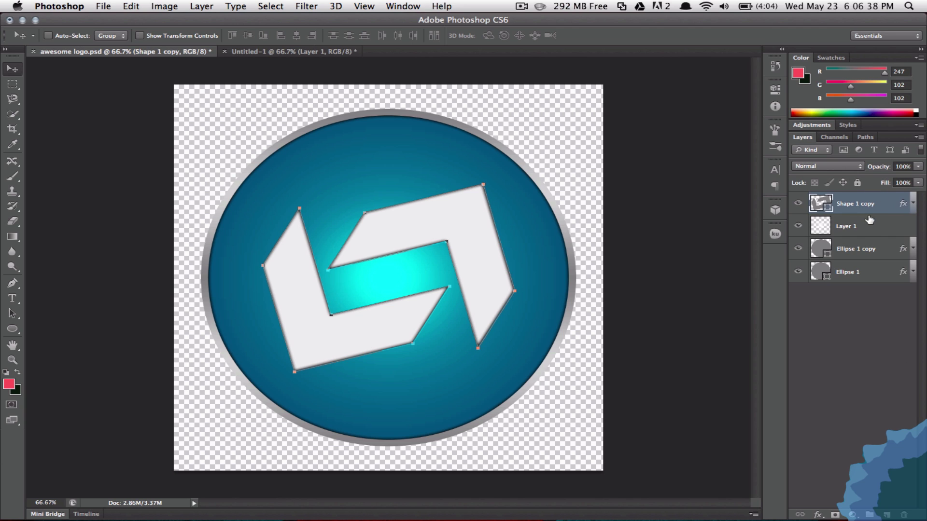
pyautogui.click(876, 225)
pyautogui.click(846, 172)
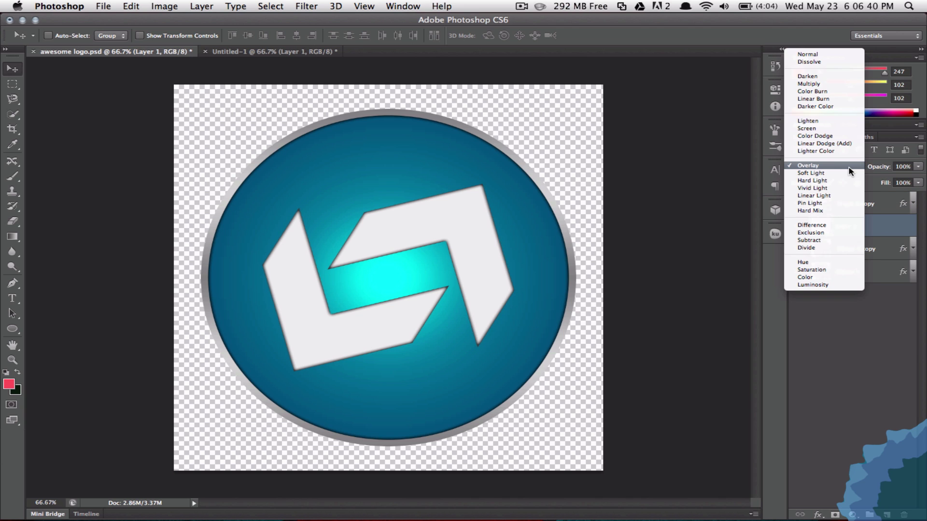
pyautogui.click(844, 167)
pyautogui.click(269, 50)
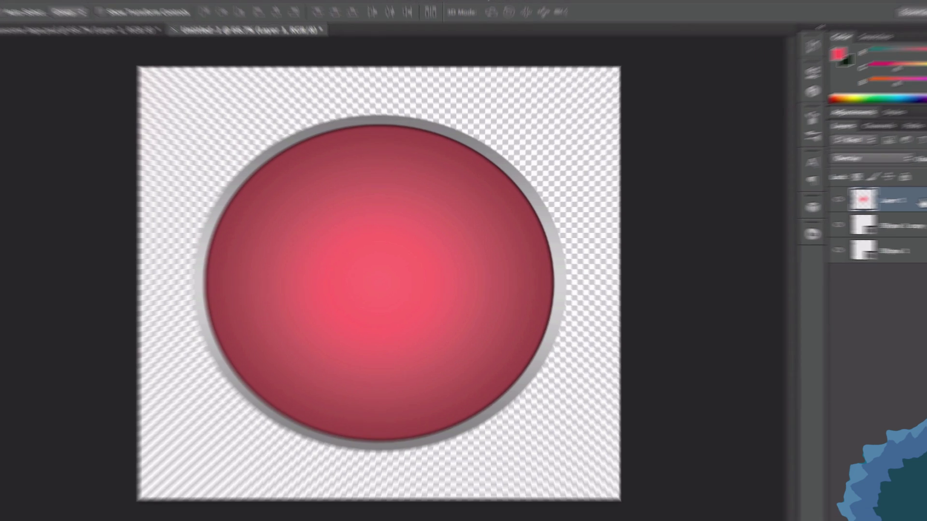
# - Add a Color Overlay in light red f76666 with Normal blend mode to the glow layer
pyautogui.doubleClick(860, 212)
pyautogui.click(622, 150)
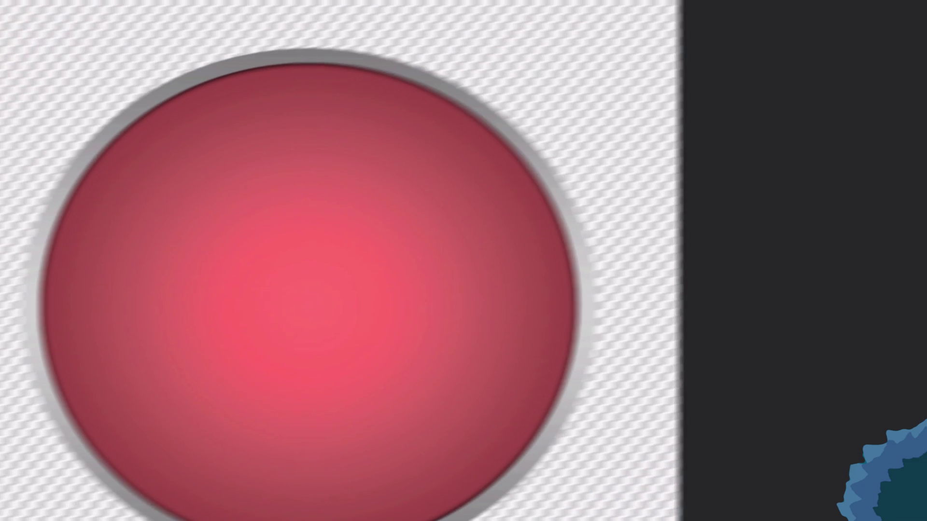
pyautogui.doubleClick(807, 212)
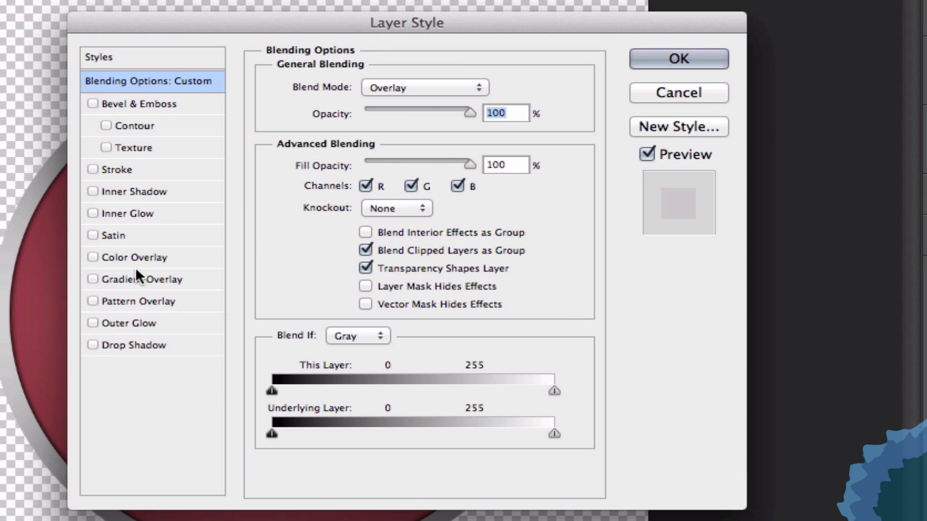
pyautogui.click(123, 257)
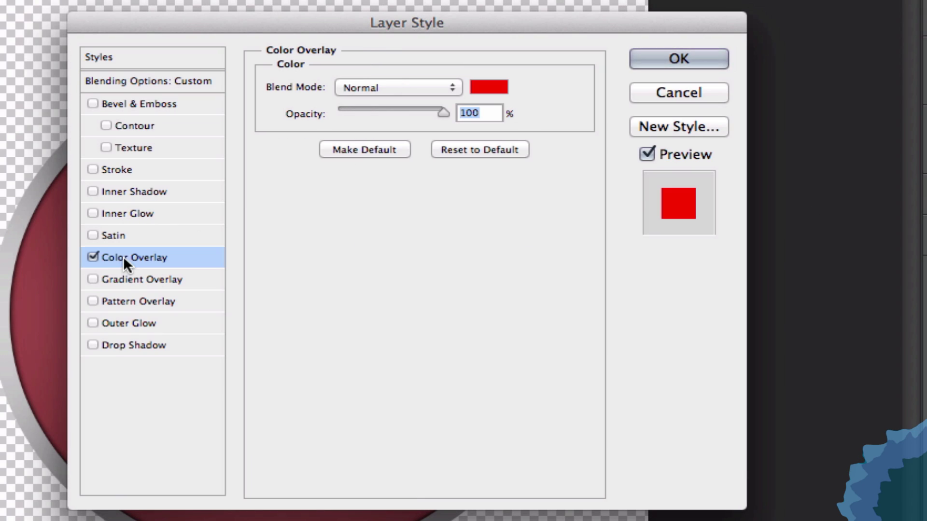
pyautogui.click(489, 87)
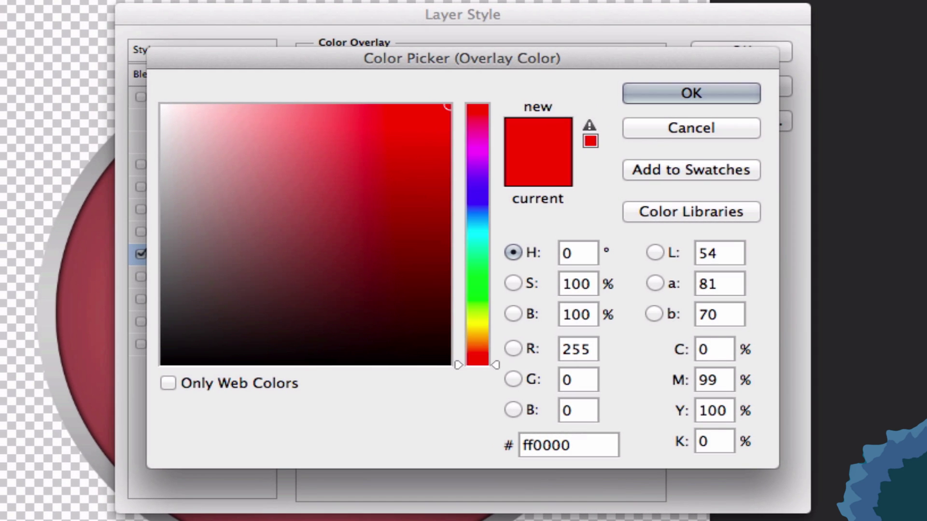
pyautogui.click(329, 112)
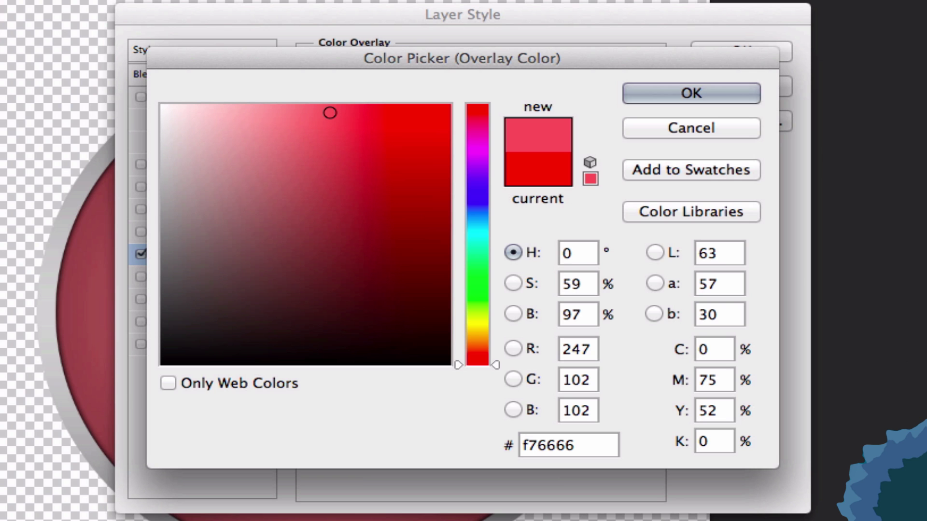
pyautogui.click(681, 95)
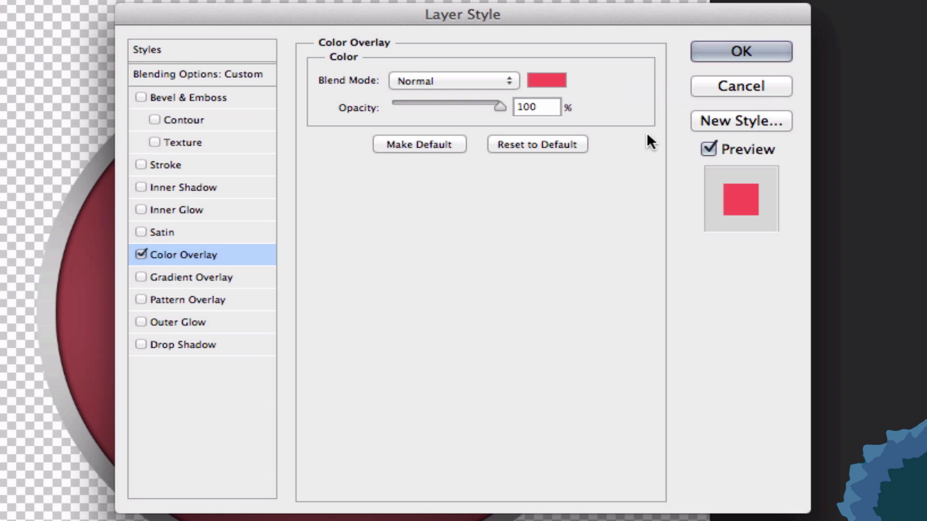
# - Change the glow layer's Color Overlay to the pale pink f39a9a and apply the layer style
pyautogui.click(554, 82)
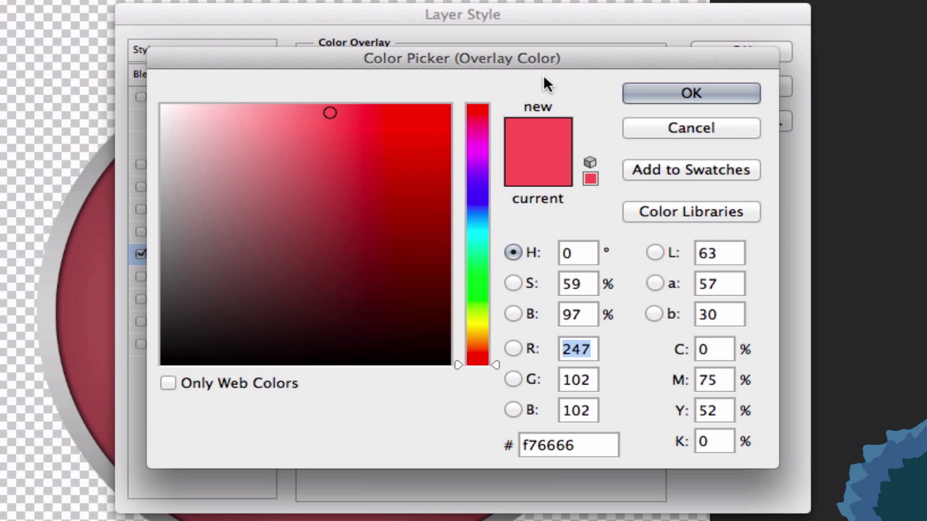
pyautogui.moveTo(273, 117); pyautogui.dragTo(266, 117)
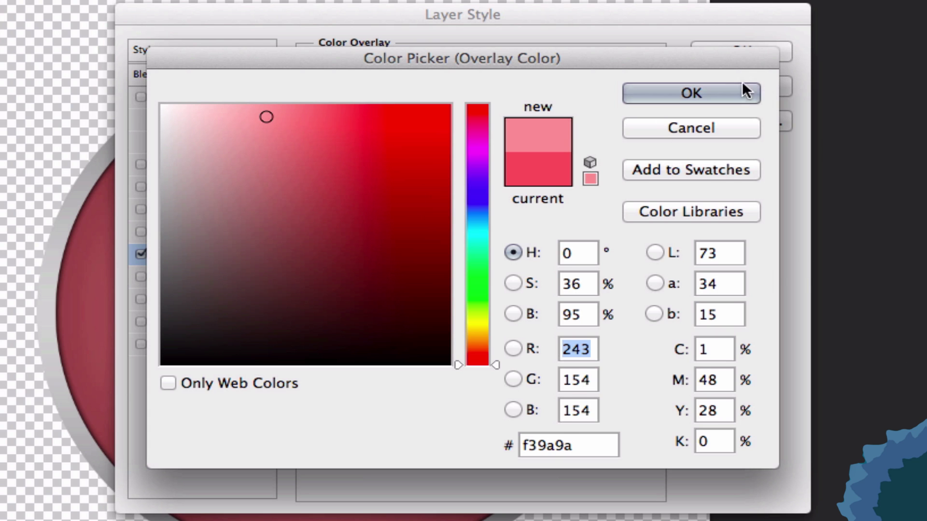
pyautogui.click(712, 85)
pyautogui.click(734, 56)
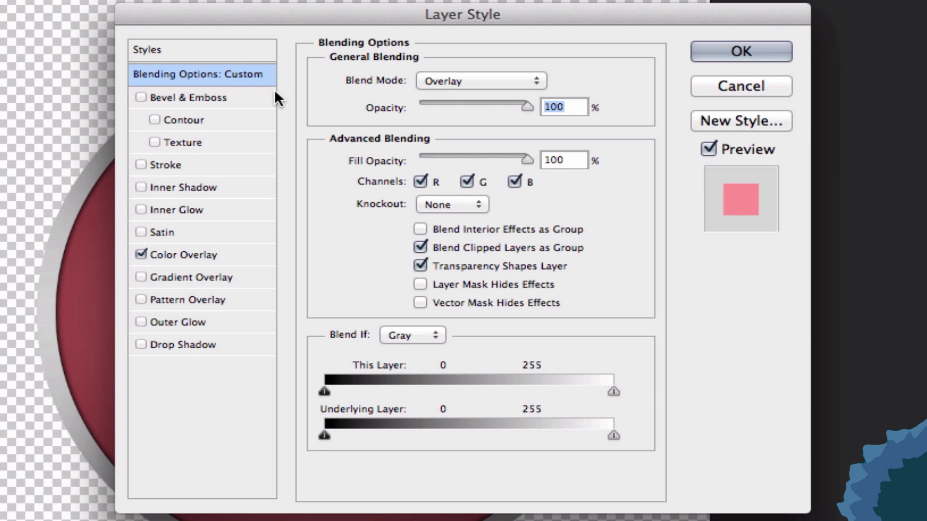
# - Try the stronger red ee3b3b as the glow layer's Color Overlay colour and apply it
pyautogui.click(177, 253)
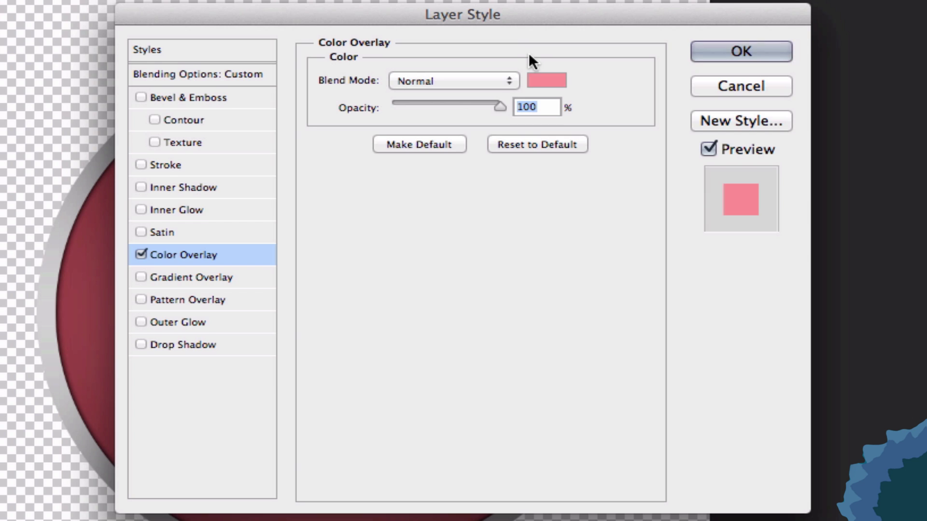
pyautogui.click(547, 80)
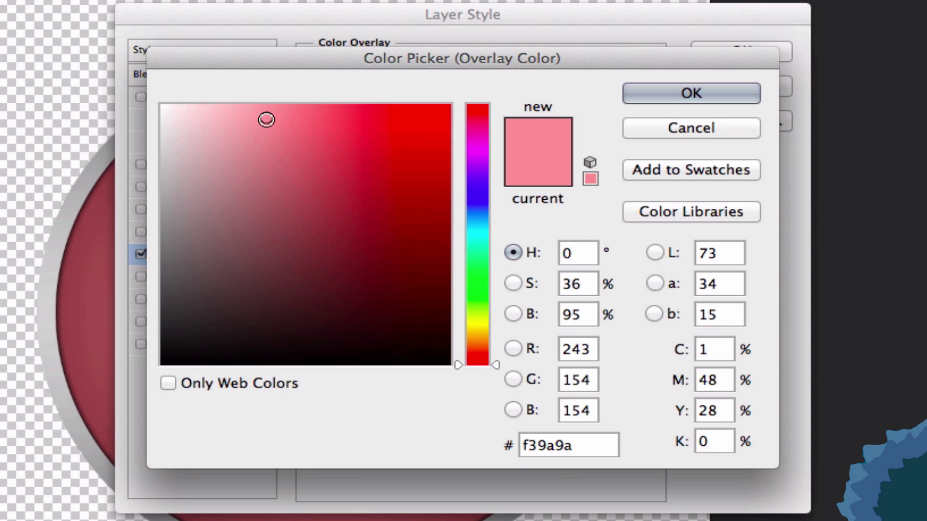
pyautogui.moveTo(265, 118); pyautogui.dragTo(378, 122)
pyautogui.click(671, 94)
pyautogui.click(737, 54)
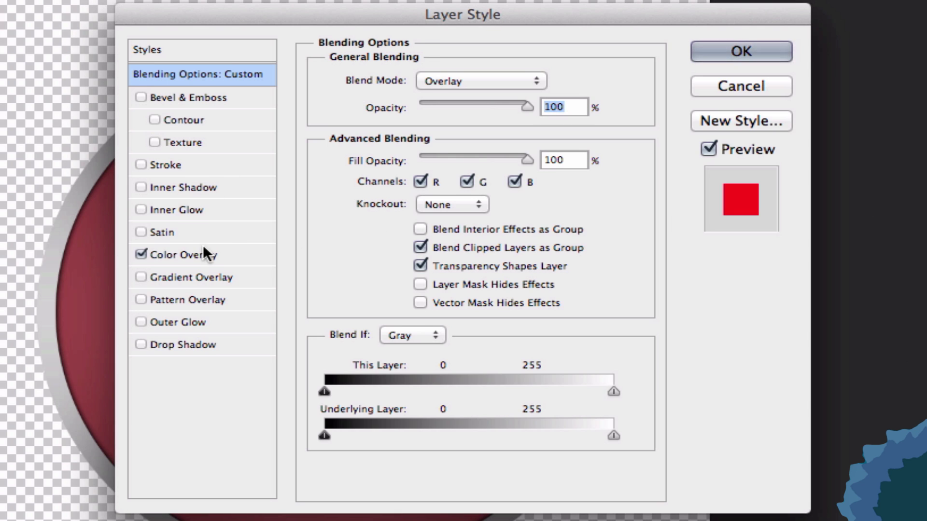
# - Change the glow layer's Color Overlay from strong red to a light pink and apply the layer style
pyautogui.click(203, 254)
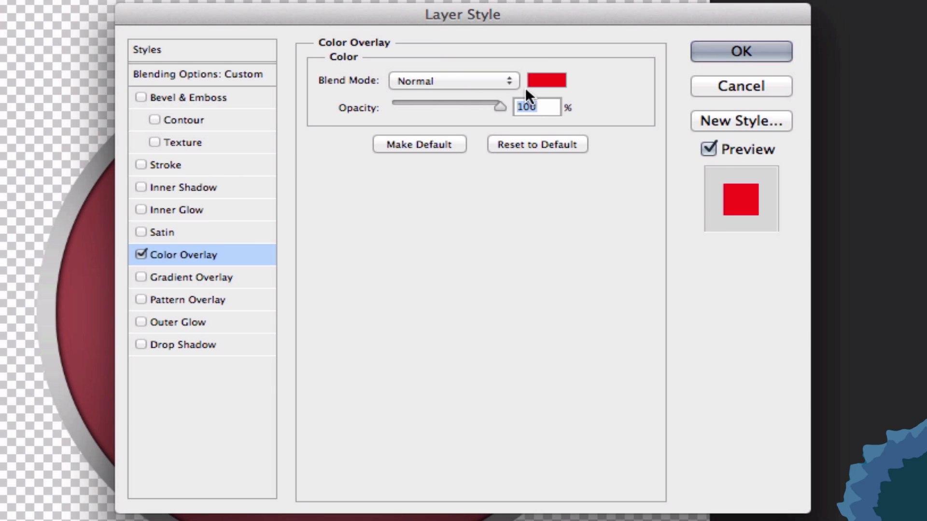
pyautogui.click(545, 80)
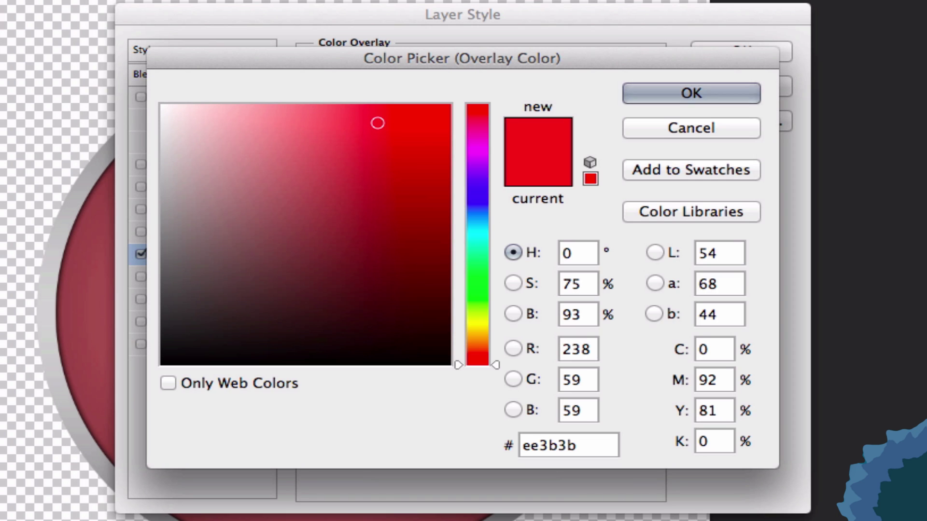
pyautogui.click(330, 113)
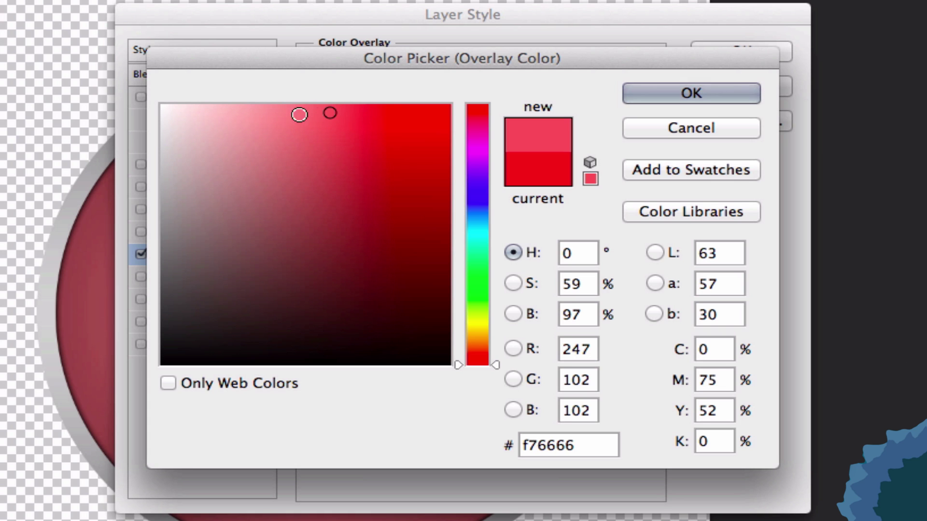
pyautogui.click(273, 114)
pyautogui.click(688, 89)
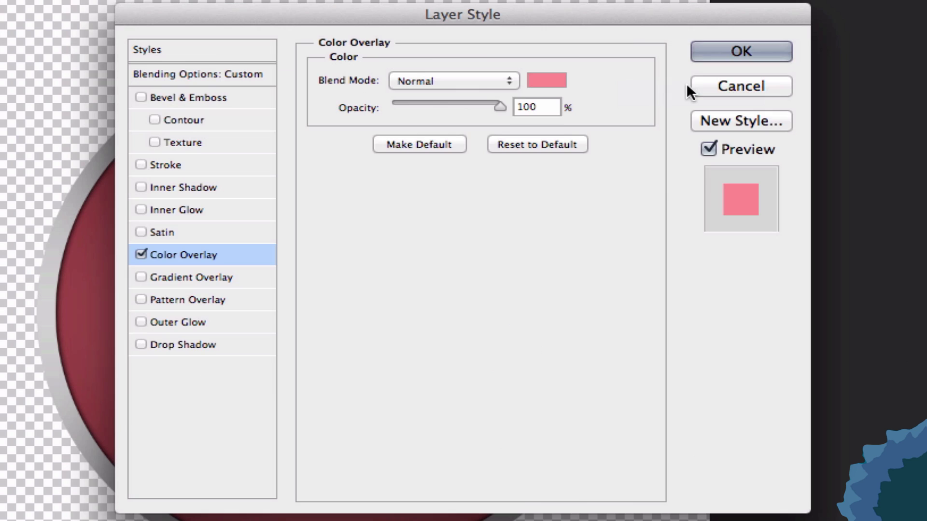
pyautogui.click(747, 50)
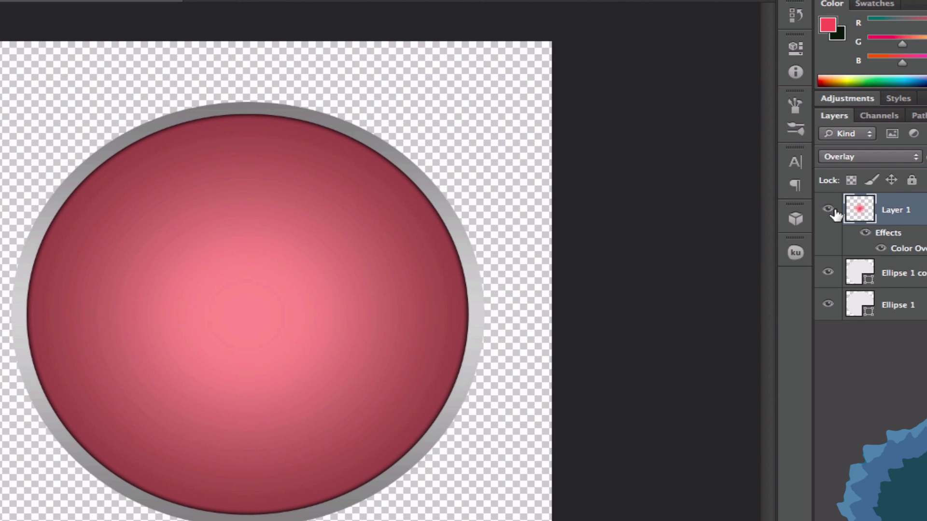
# - Compare the circle with and without the Layer 1 glow, and check the Shape 1 copy layer in awesome logo.psd
pyautogui.click(829, 209)
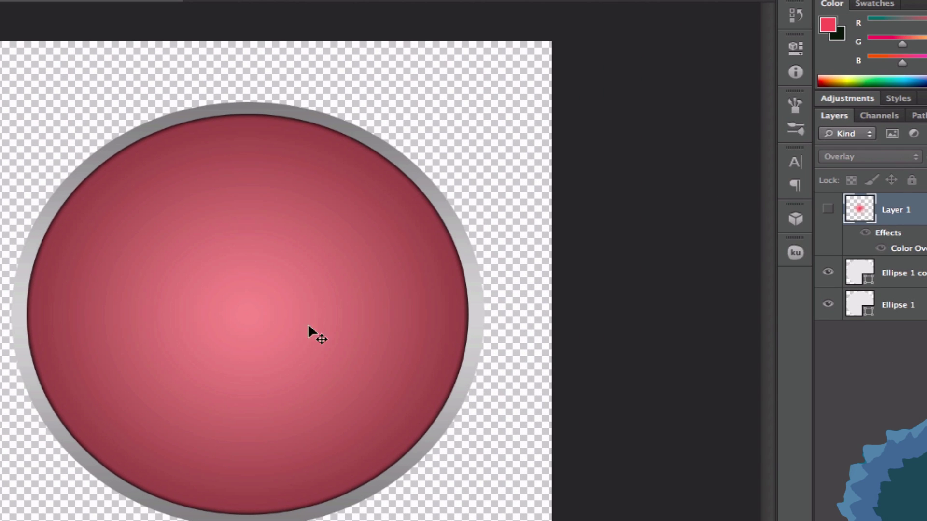
pyautogui.click(827, 209)
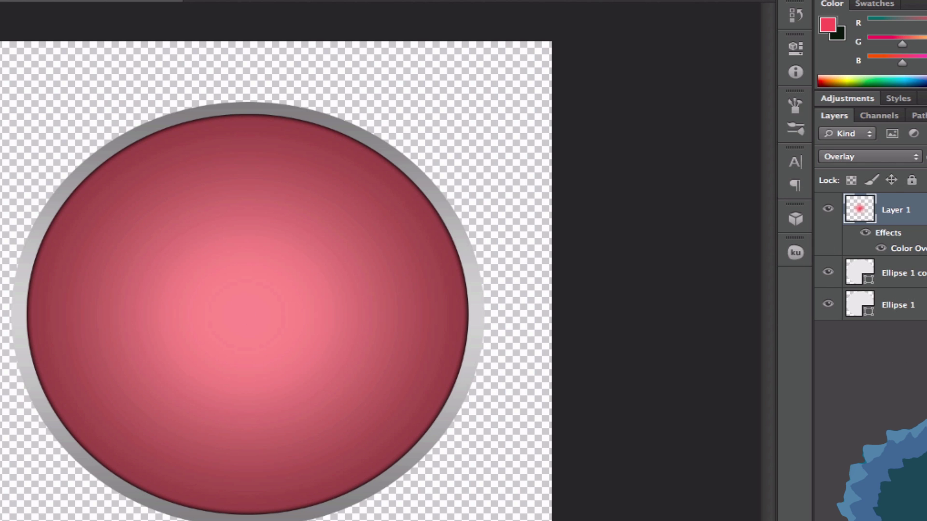
pyautogui.click(923, 210)
pyautogui.click(910, 365)
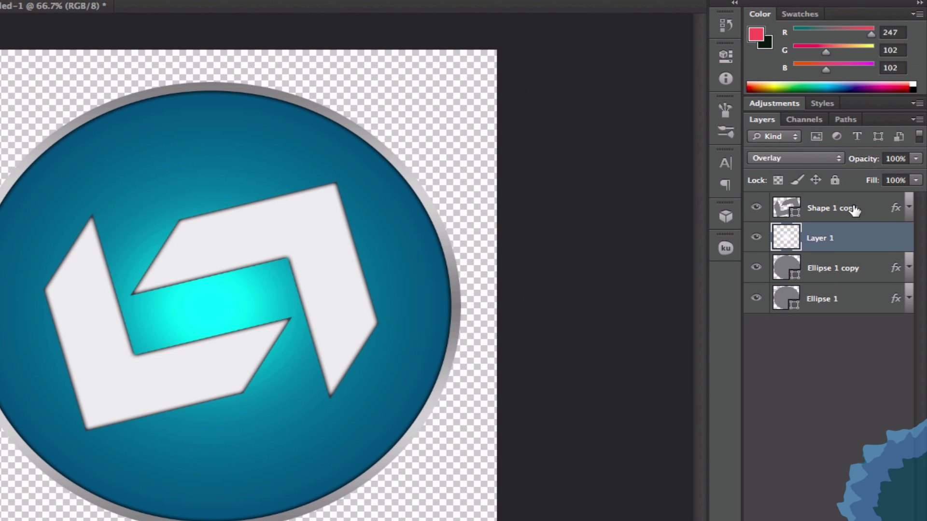
pyautogui.click(870, 207)
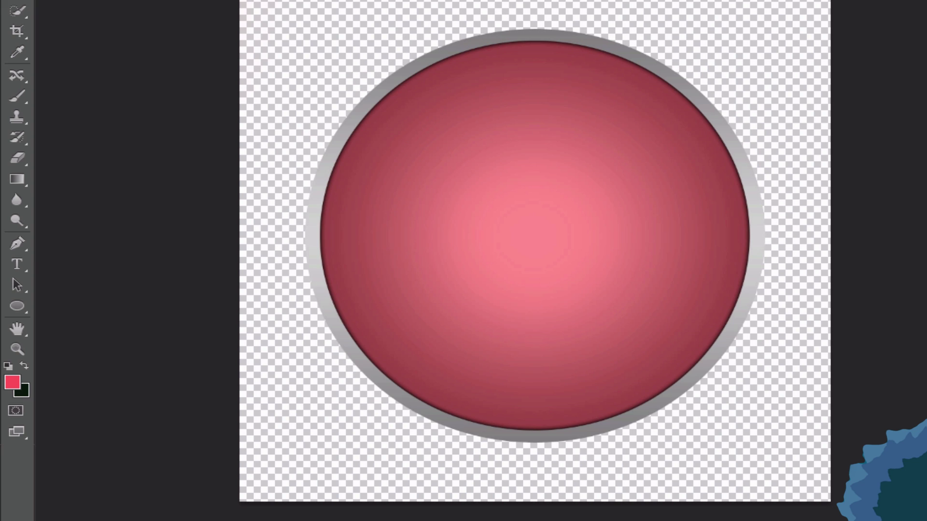
# - Activate the Custom Shape tool in the new document and dismiss the Create Custom Shape dialog
pyautogui.click(17, 307)
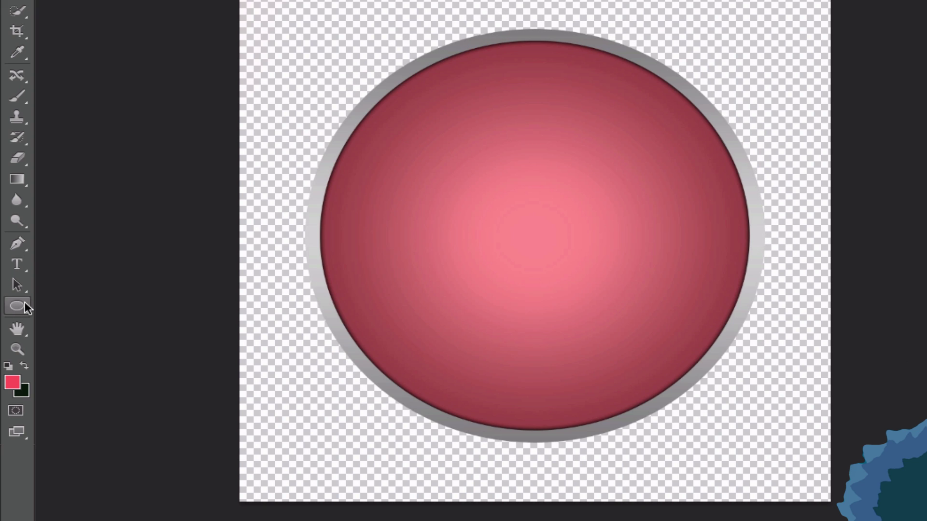
pyautogui.moveTo(27, 307); pyautogui.dragTo(54, 307)
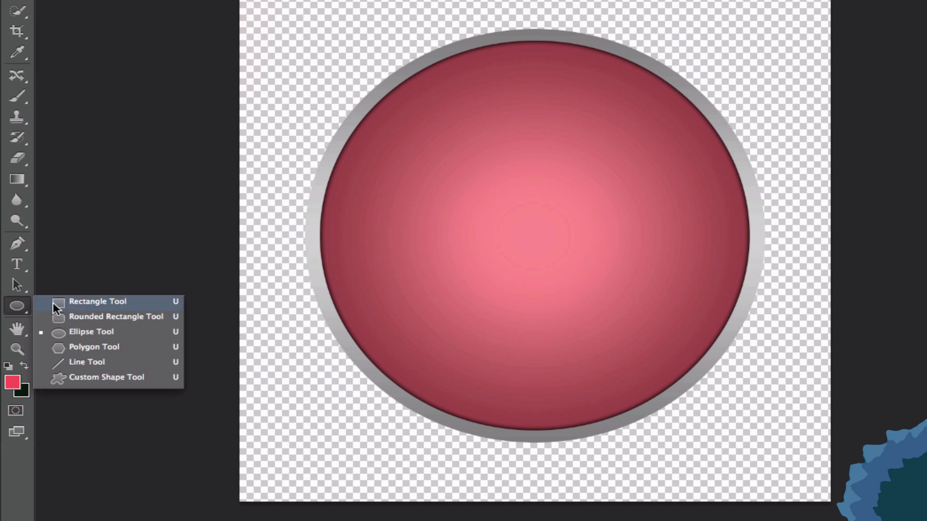
pyautogui.click(118, 377)
pyautogui.click(118, 380)
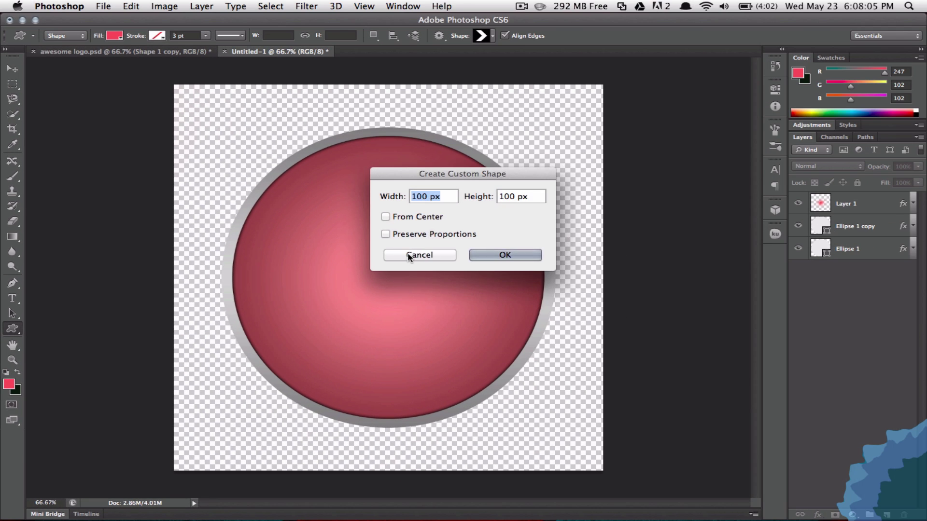
pyautogui.click(408, 256)
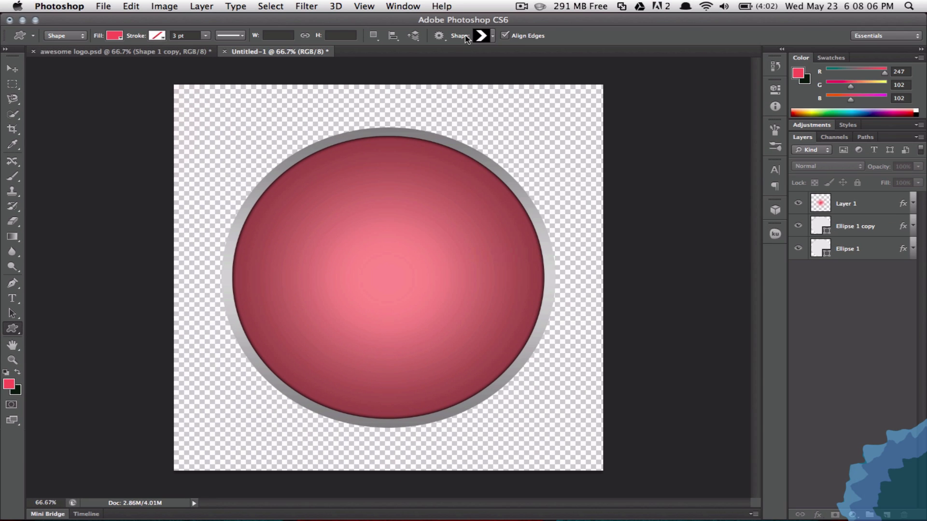
# - Choose the bold chevron arrow from the All shape set as the custom shape
pyautogui.click(493, 36)
pyautogui.scroll(15, 503, 61)
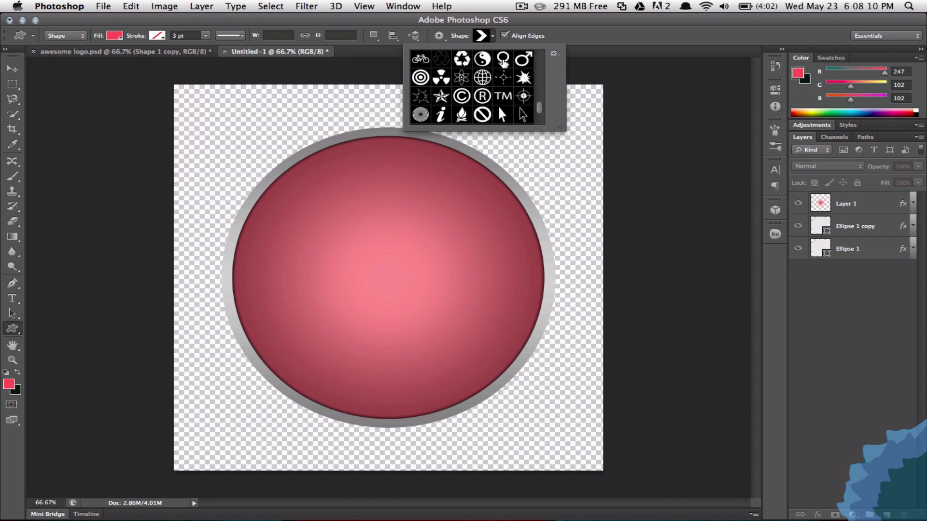
pyautogui.scroll(5, 503, 61)
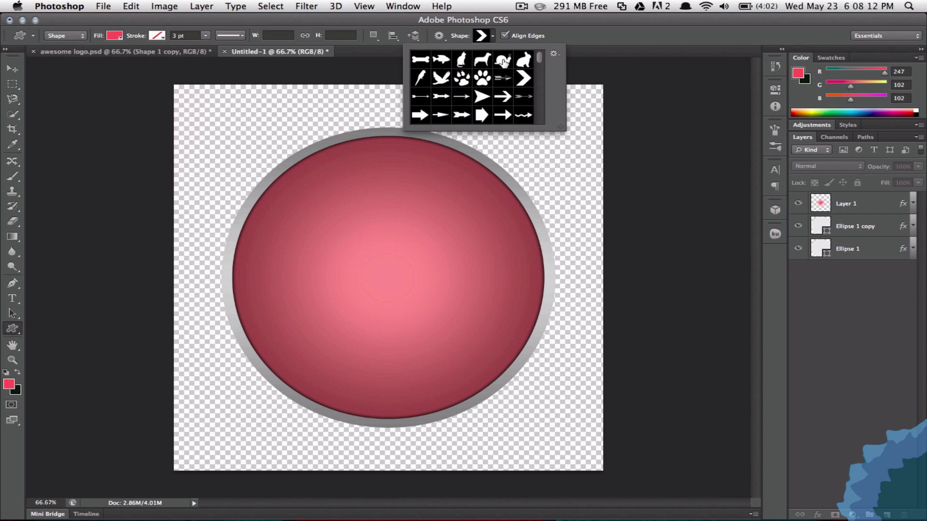
pyautogui.click(554, 56)
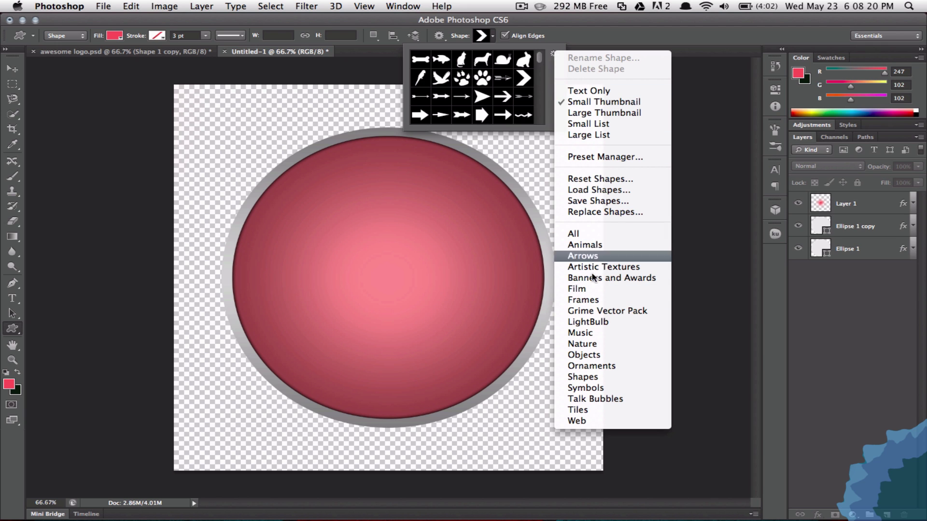
pyautogui.click(581, 235)
pyautogui.click(551, 190)
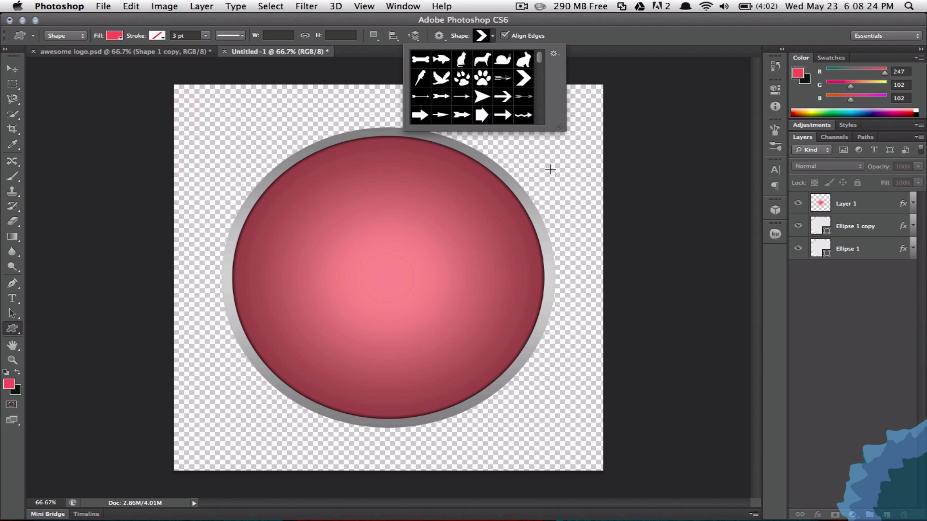
pyautogui.scroll(-2, 485, 101)
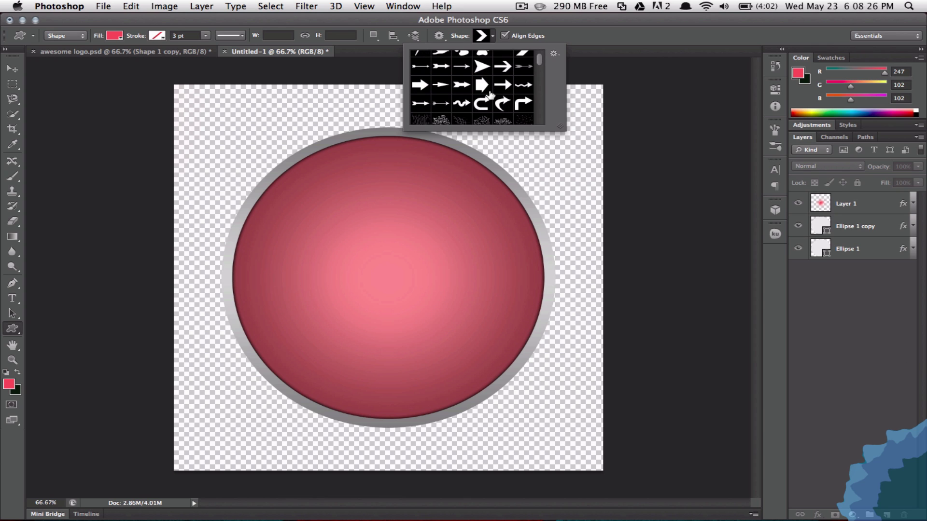
pyautogui.scroll(2, 490, 95)
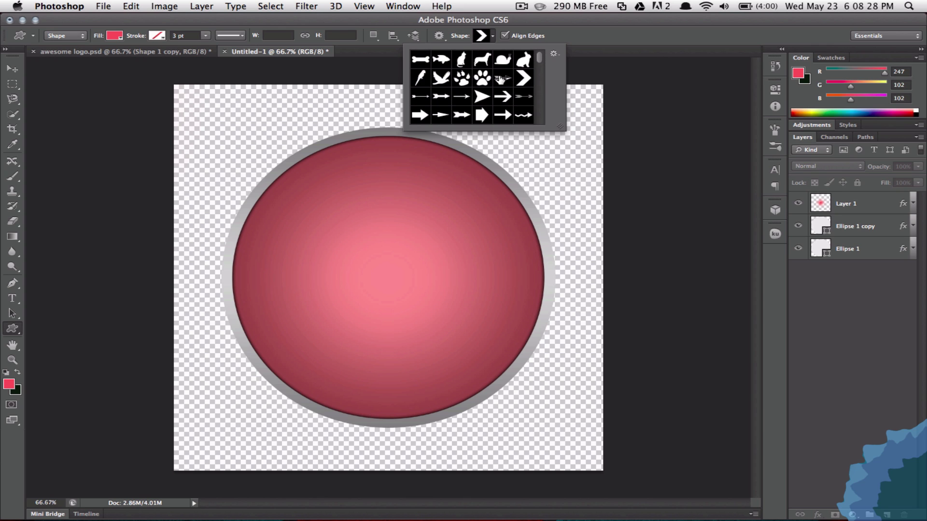
pyautogui.click(525, 78)
pyautogui.click(493, 37)
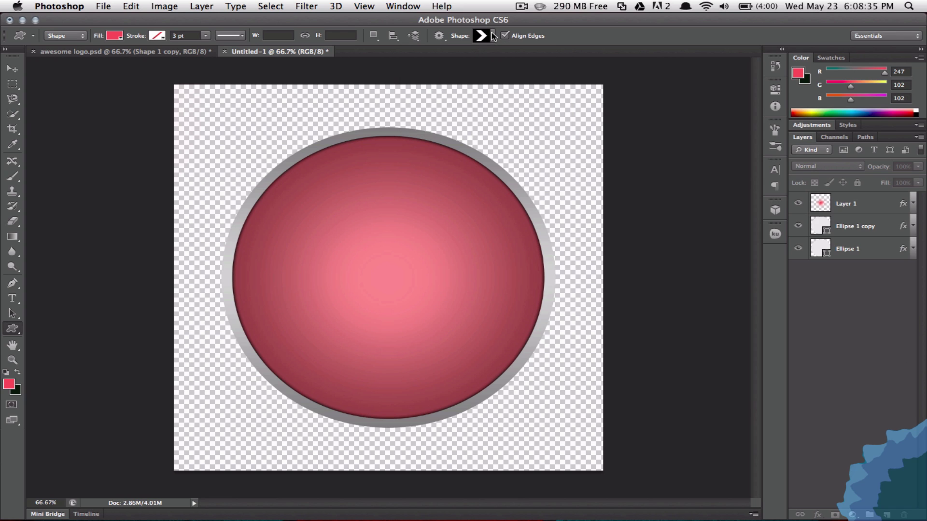
# - Draw a right-pointing chevron with an efefef fill over the middle of the inner circle, and activate the Move tool
pyautogui.click(110, 38)
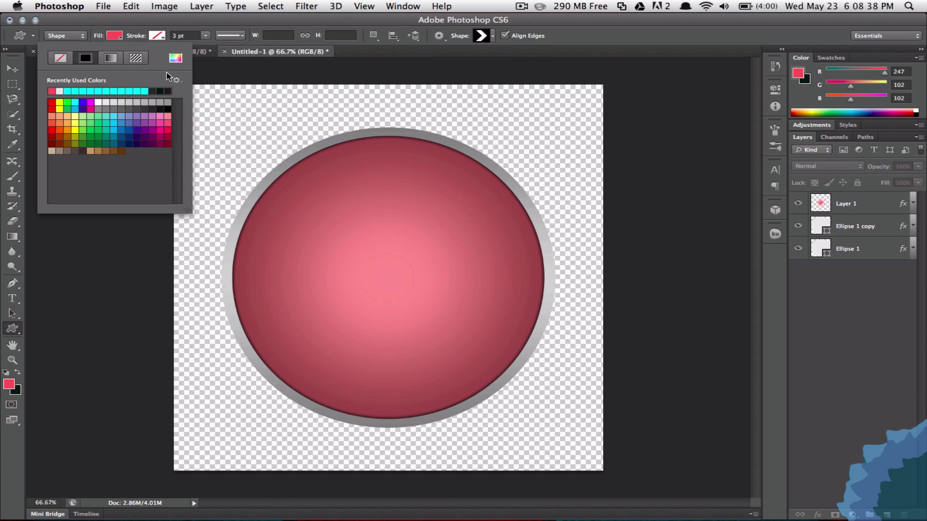
pyautogui.click(176, 58)
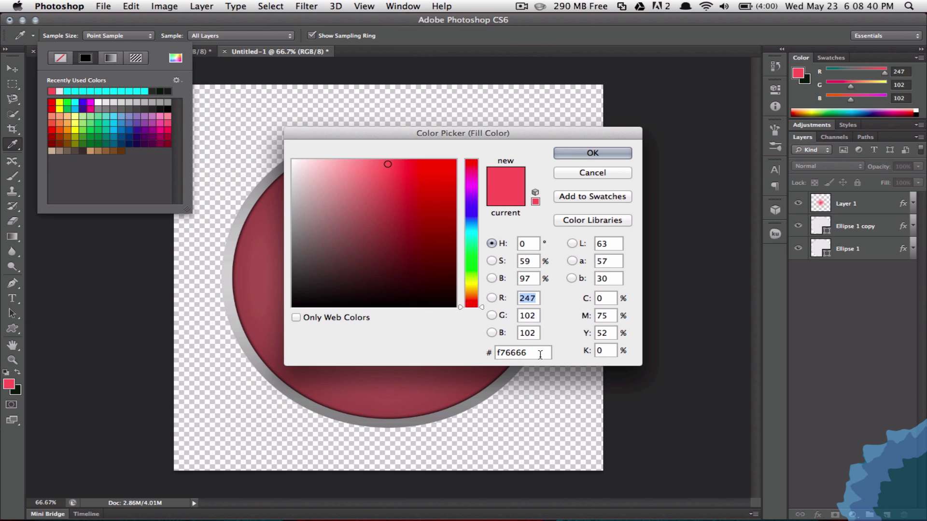
pyautogui.write('efefef')
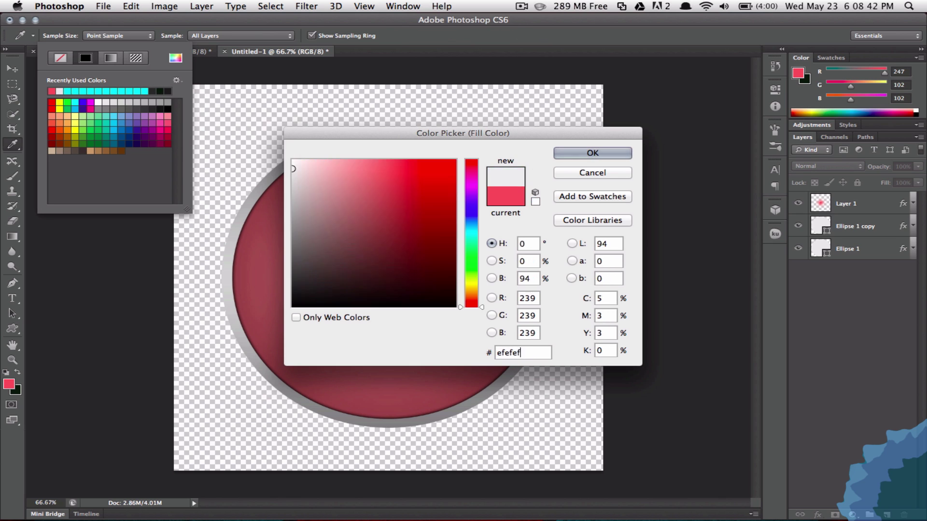
pyautogui.click(586, 150)
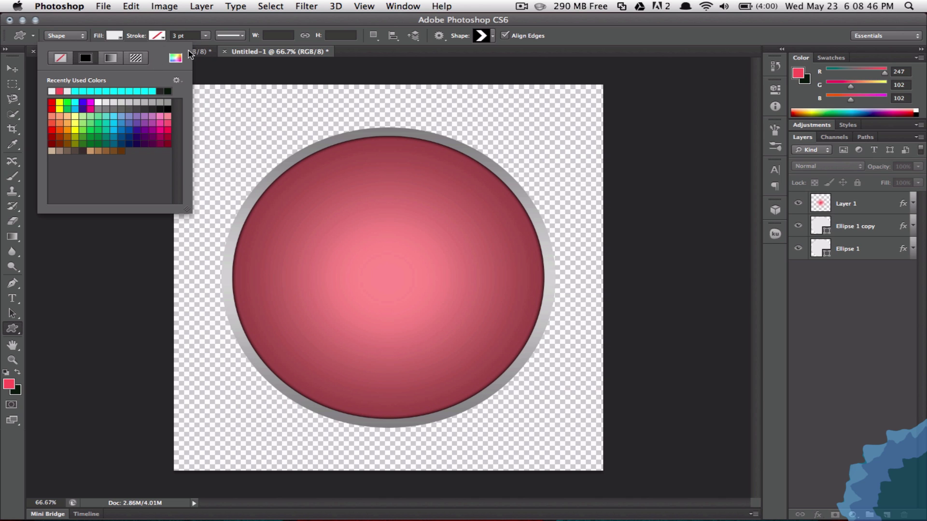
pyautogui.click(112, 36)
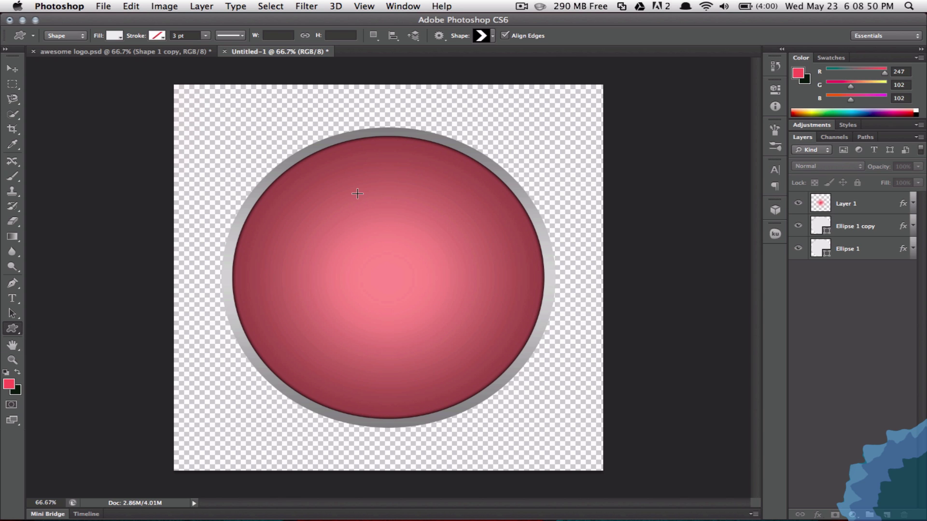
pyautogui.moveTo(356, 193); pyautogui.dragTo(476, 332)
pyautogui.press('v')
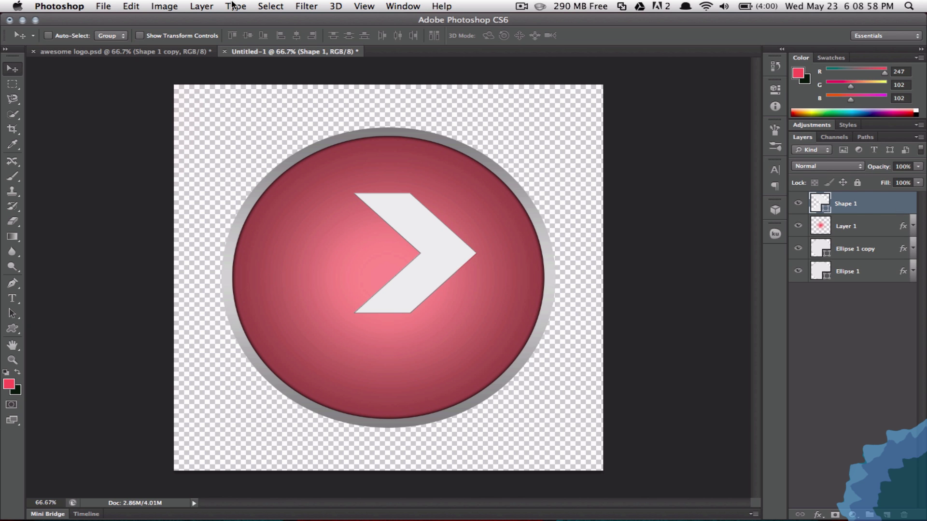
# - Add an Inner Glow to the Shape 1 chevron with Normal blend mode and the colour 000000
pyautogui.doubleClick(871, 207)
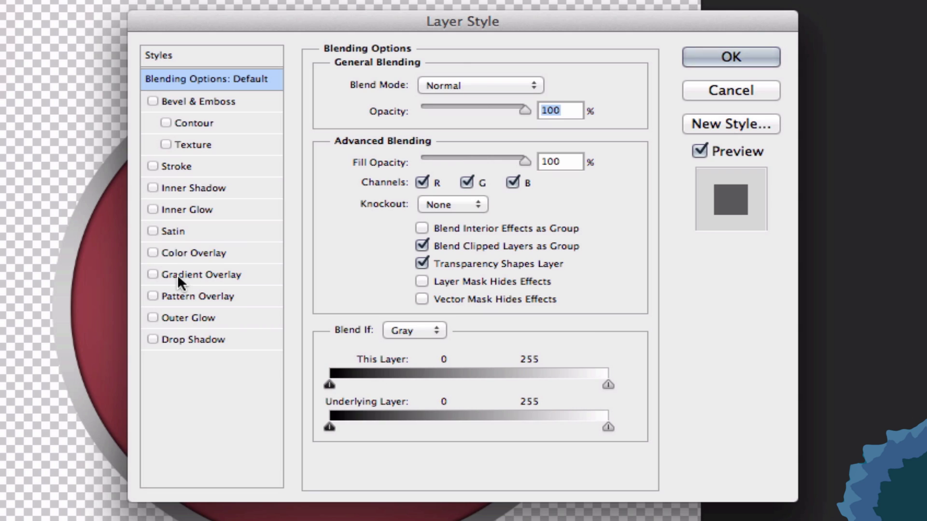
pyautogui.click(204, 210)
pyautogui.click(473, 85)
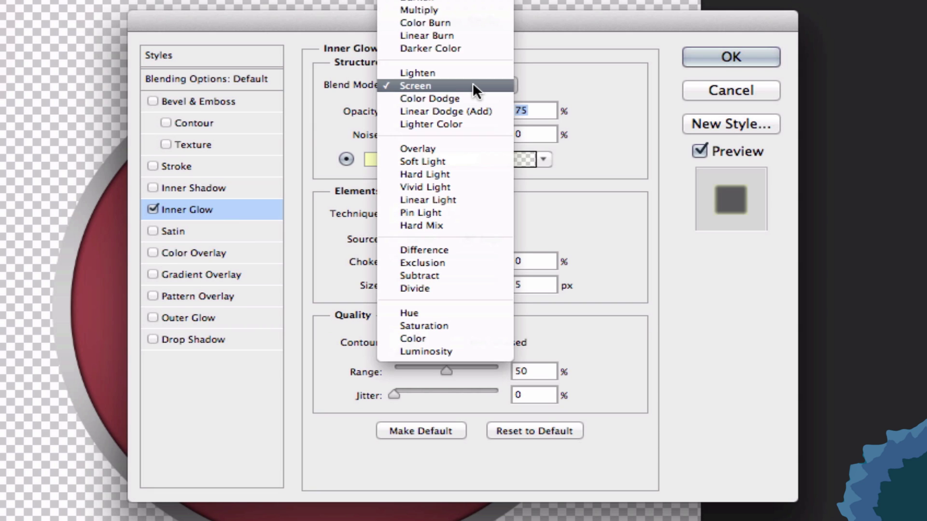
pyautogui.click(420, 6)
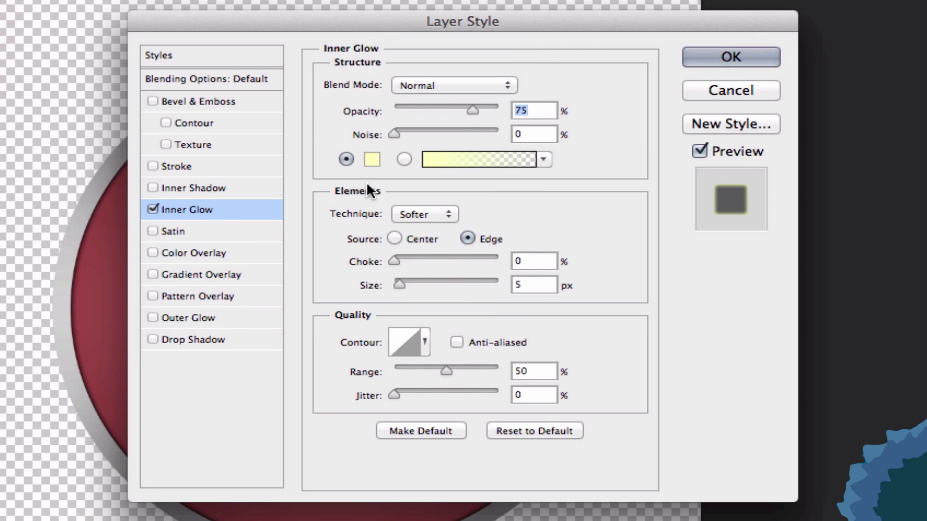
pyautogui.click(370, 159)
pyautogui.click(347, 203)
pyautogui.click(409, 358)
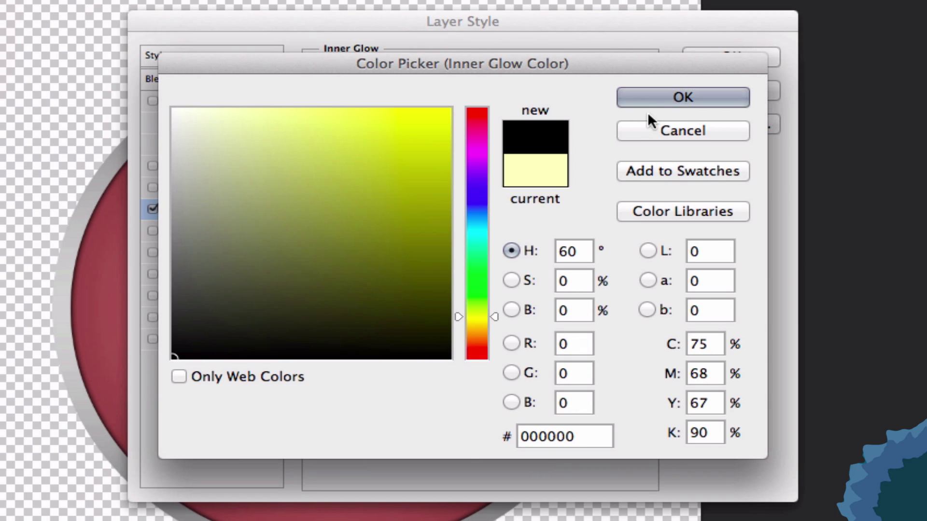
pyautogui.click(665, 101)
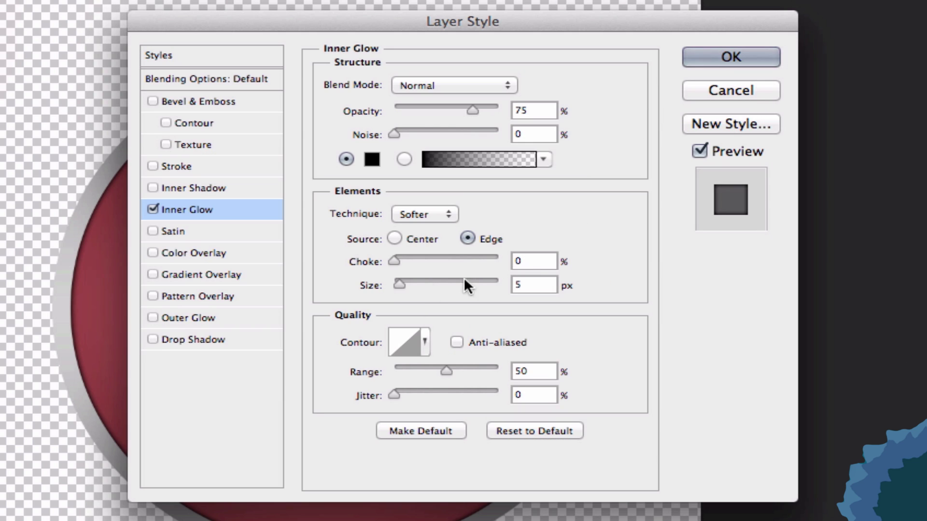
# - Set the chevron's inner glow size to 10 px, apply the layer style, and collapse the Shape 1 effects list
pyautogui.doubleClick(527, 284)
pyautogui.write('10')
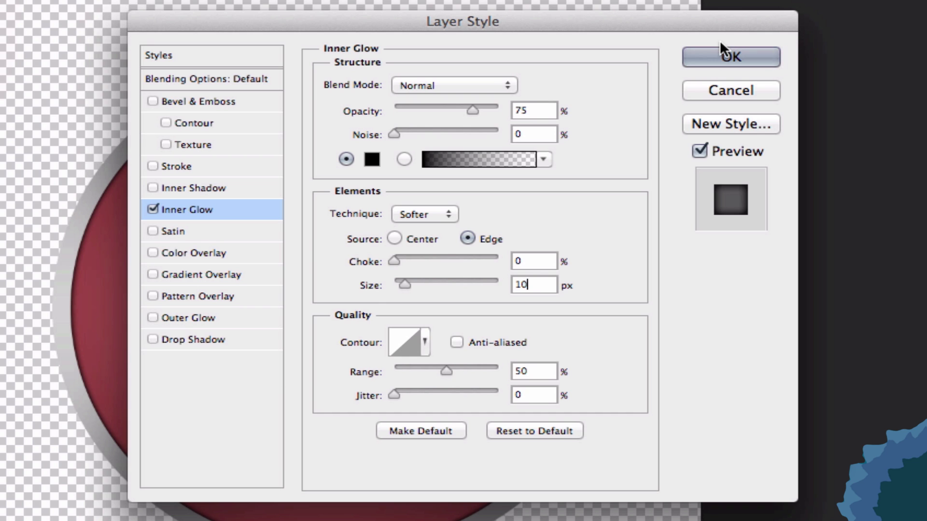
pyautogui.click(731, 57)
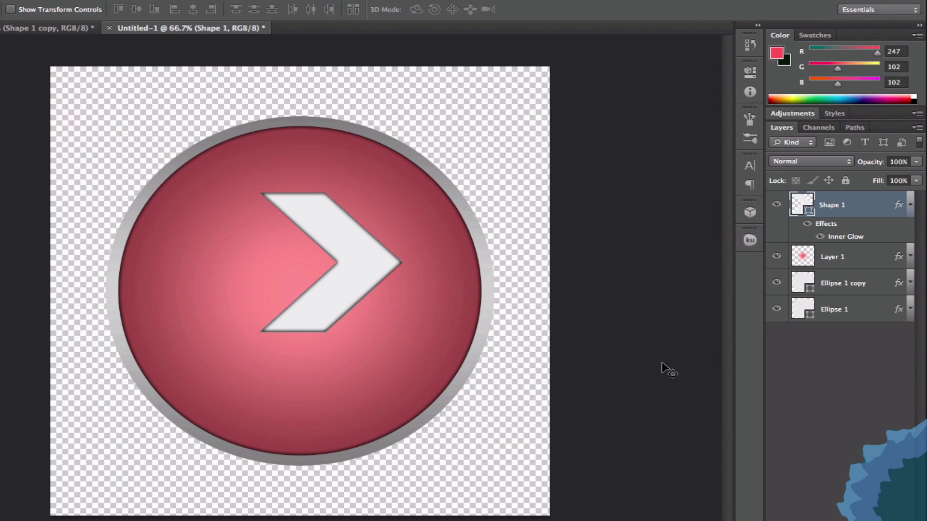
pyautogui.click(836, 390)
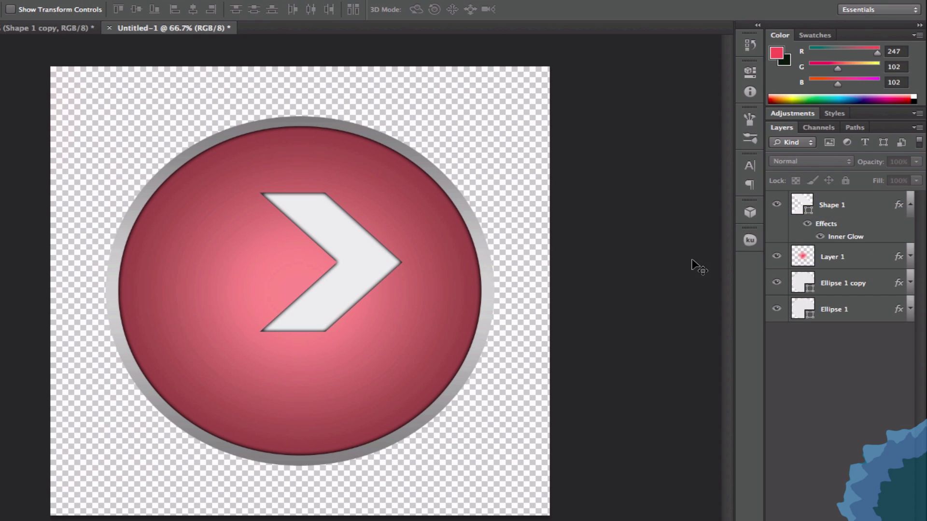
pyautogui.click(910, 204)
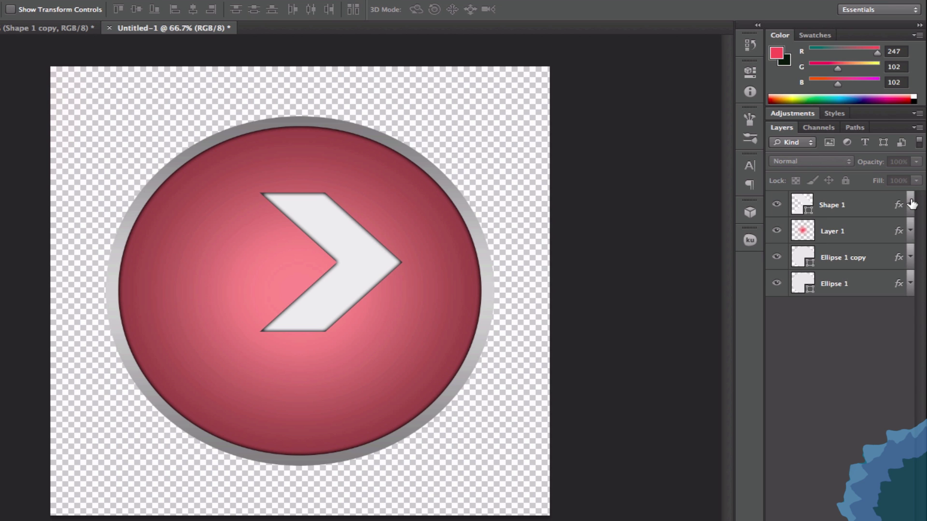
# - Duplicate the Shape 1 layer, keeping the default name Shape 1 copy
pyautogui.click(870, 208)
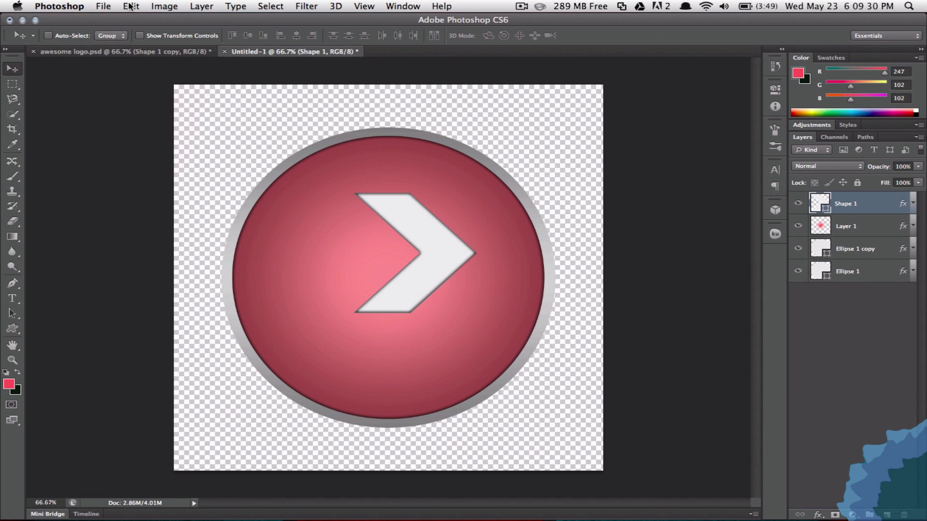
pyautogui.click(201, 6)
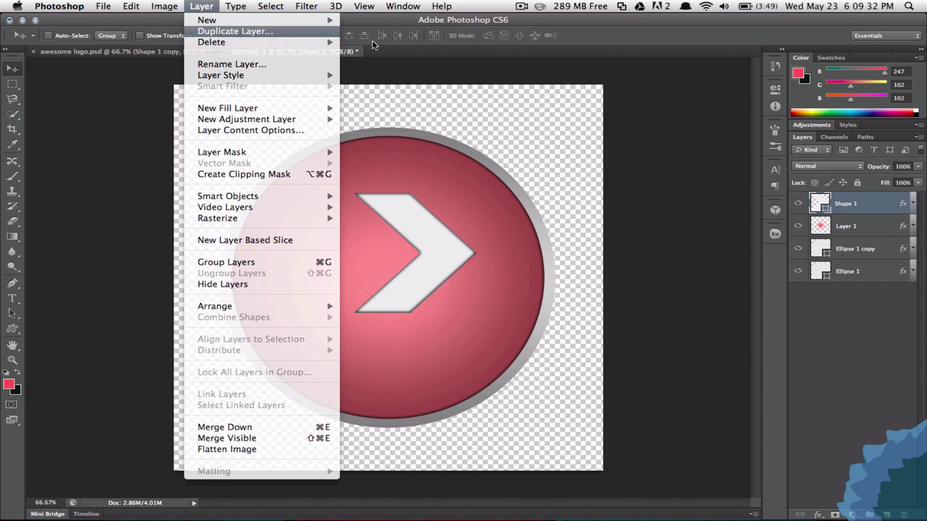
pyautogui.click(217, 31)
pyautogui.click(597, 214)
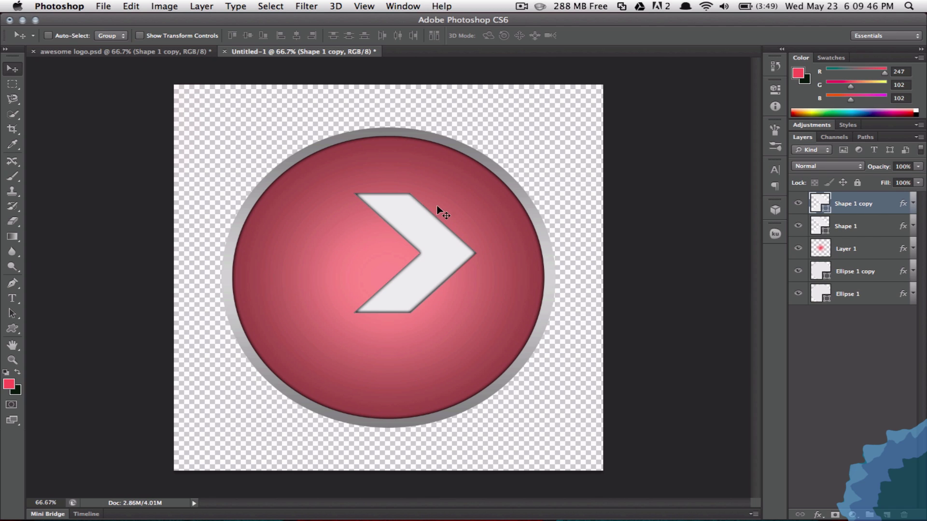
# - Rotate Shape 1 and Shape 1 copy together counter-clockwise so the chevrons point toward the circle's upper right
pyautogui.keyDown('shift'); pyautogui.click(869, 227); pyautogui.keyUp('shift')
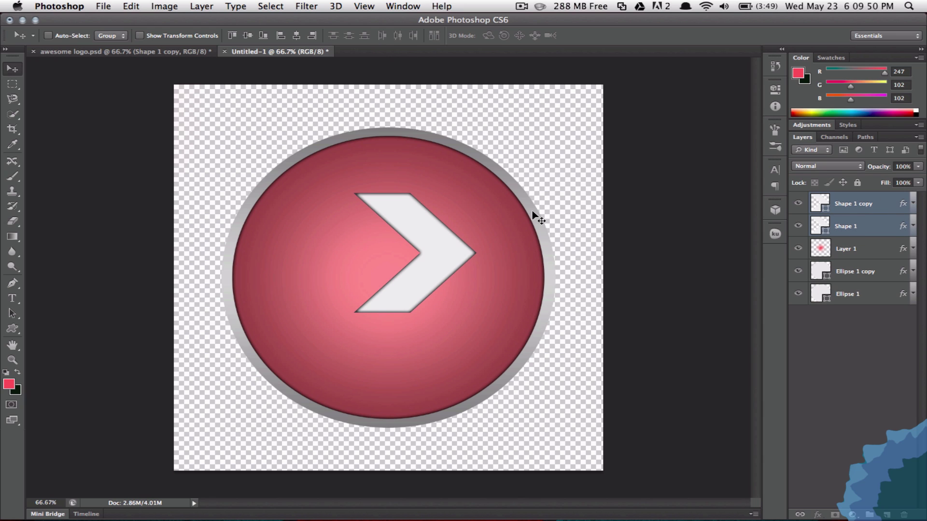
pyautogui.press('super+t')
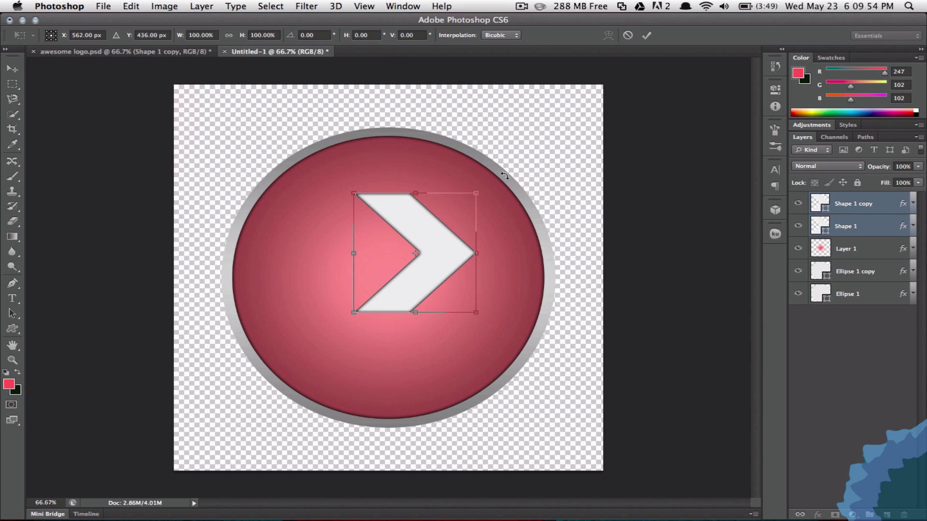
pyautogui.moveTo(504, 176); pyautogui.dragTo(396, 167)
pyautogui.click(647, 35)
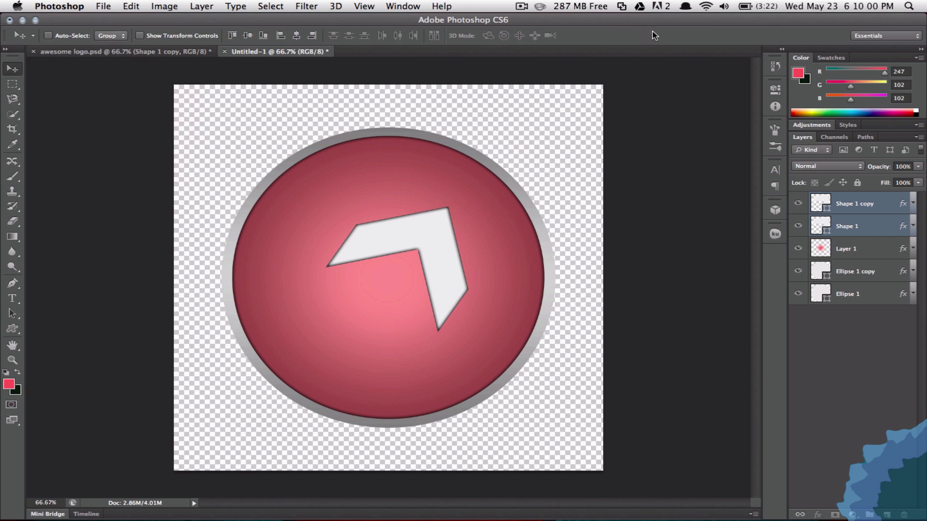
# - Flip the Shape 1 copy chevron in both directions to about -100% width and height so it points toward the lower left
pyautogui.click(878, 206)
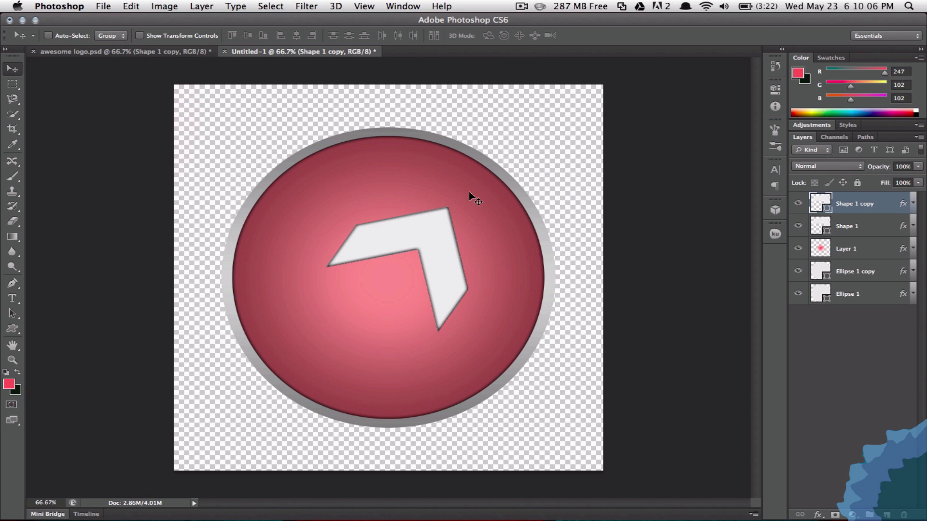
pyautogui.moveTo(468, 193); pyautogui.dragTo(414, 139)
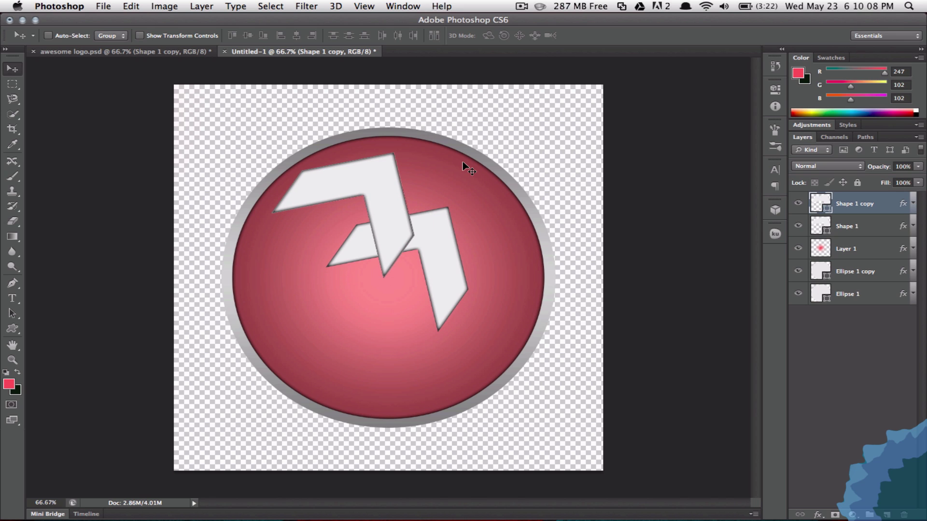
pyautogui.press('super+z')
pyautogui.press('super+t')
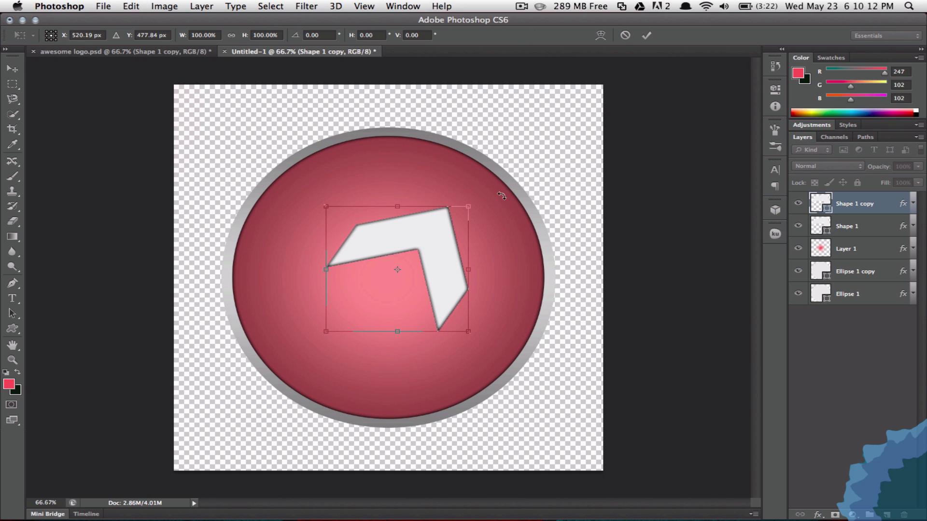
pyautogui.moveTo(498, 195); pyautogui.dragTo(328, 330)
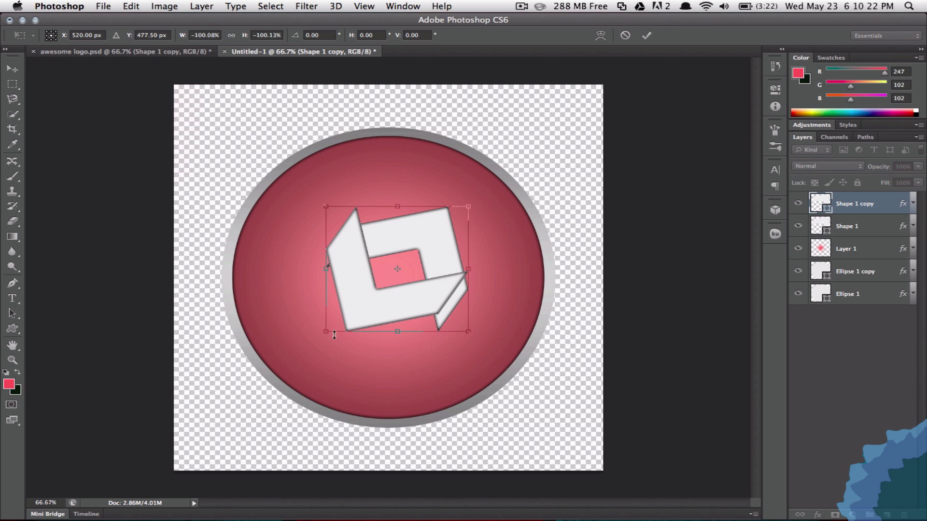
pyautogui.click(647, 36)
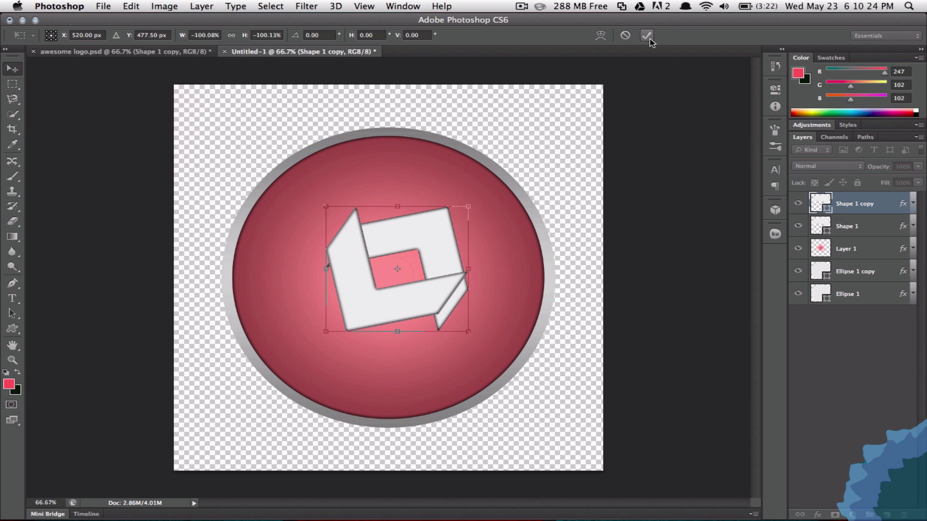
# - Position the two chevrons around the circle's centre as an interlocking pair, with the copy at the lower left, and select both layers
pyautogui.keyDown('shift'); pyautogui.click(859, 223); pyautogui.keyUp('shift')
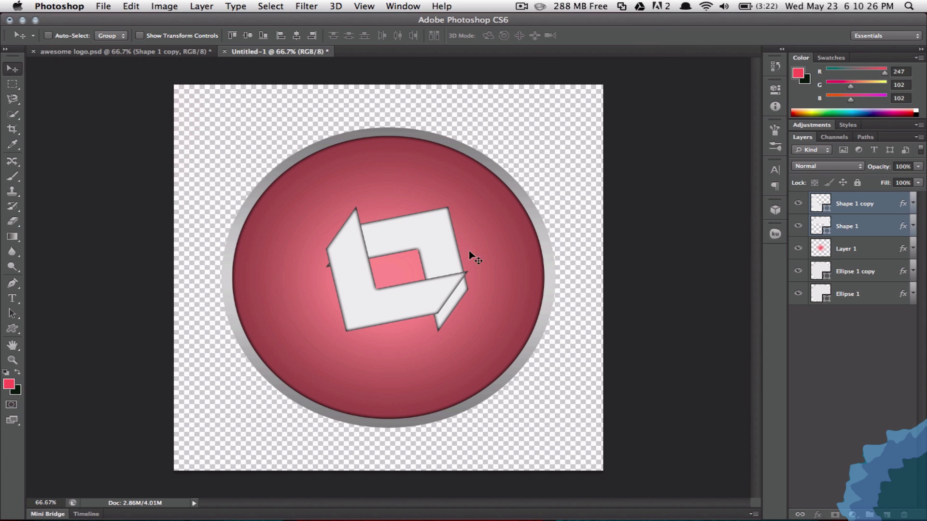
pyautogui.moveTo(439, 271)
pyautogui.mouseDown()
pyautogui.moveTo(434, 254)
pyautogui.moveTo(453, 263)
pyautogui.mouseUp()
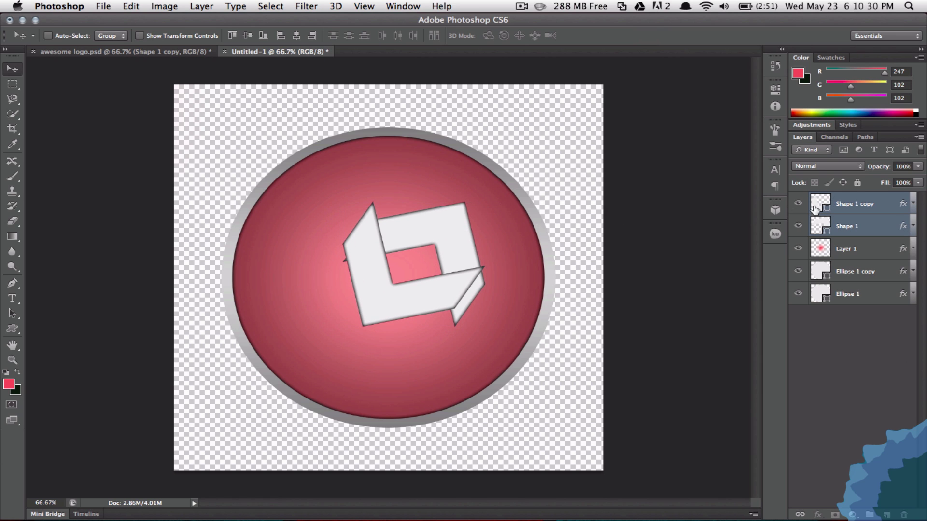
pyautogui.click(899, 204)
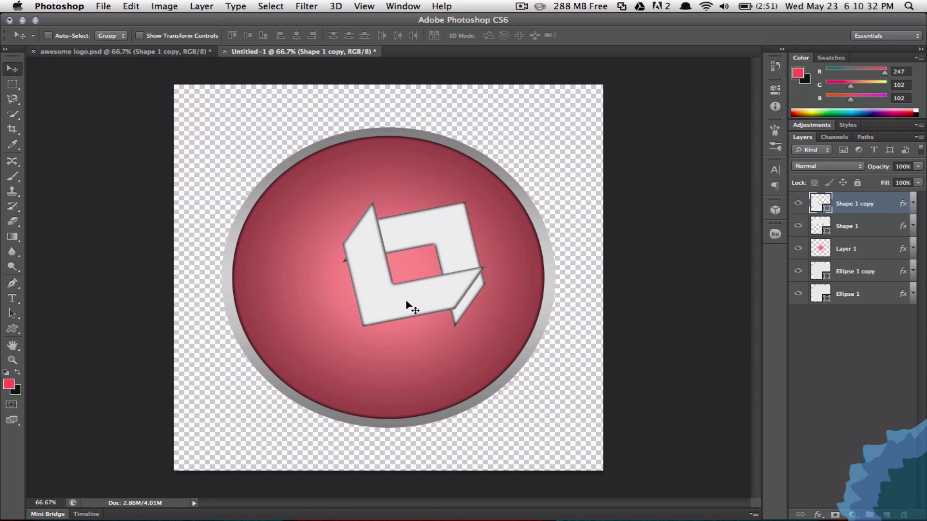
pyautogui.moveTo(410, 309); pyautogui.dragTo(374, 310)
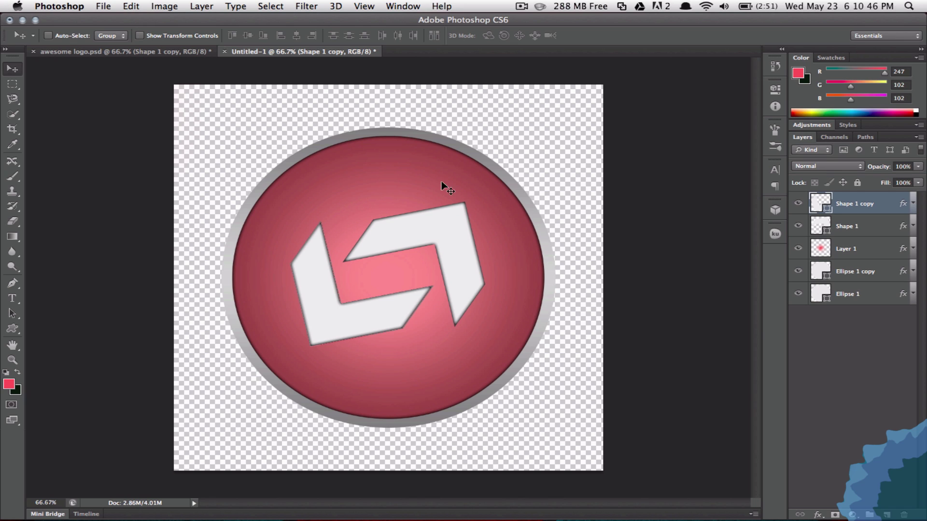
pyautogui.keyDown('shift'); pyautogui.click(863, 225); pyautogui.keyUp('shift')
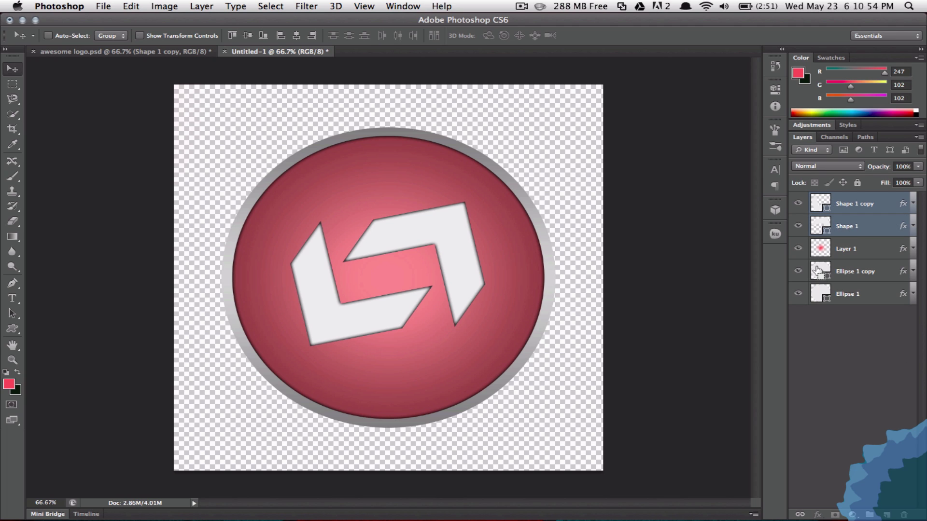
# - Try to centre both chevron layers horizontally on a selection of the inner circle, and undo the alignment
pyautogui.keyDown('super'); pyautogui.click(820, 269); pyautogui.keyUp('super')
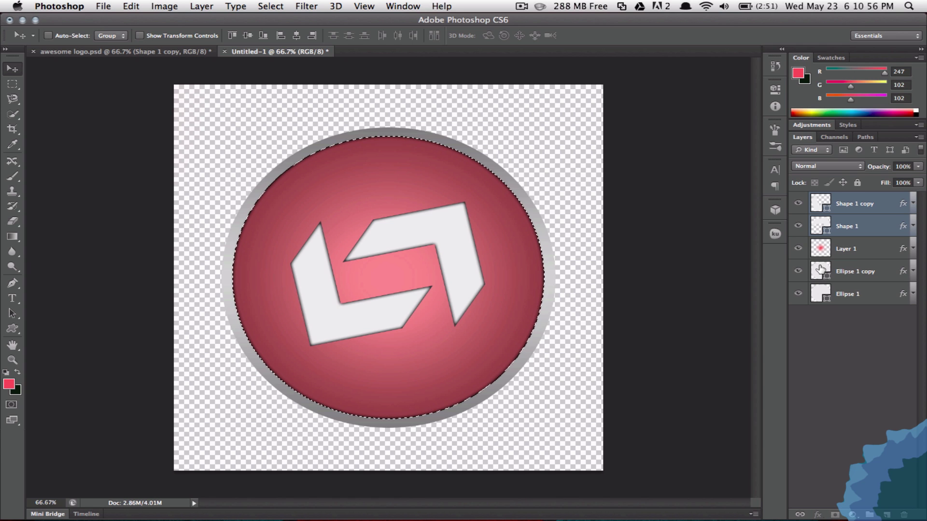
pyautogui.click(297, 35)
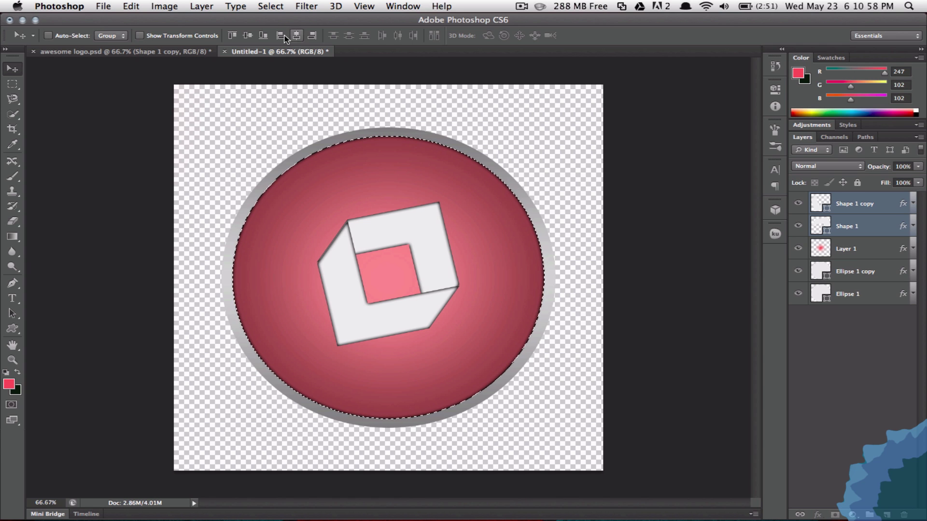
pyautogui.press('super+d')
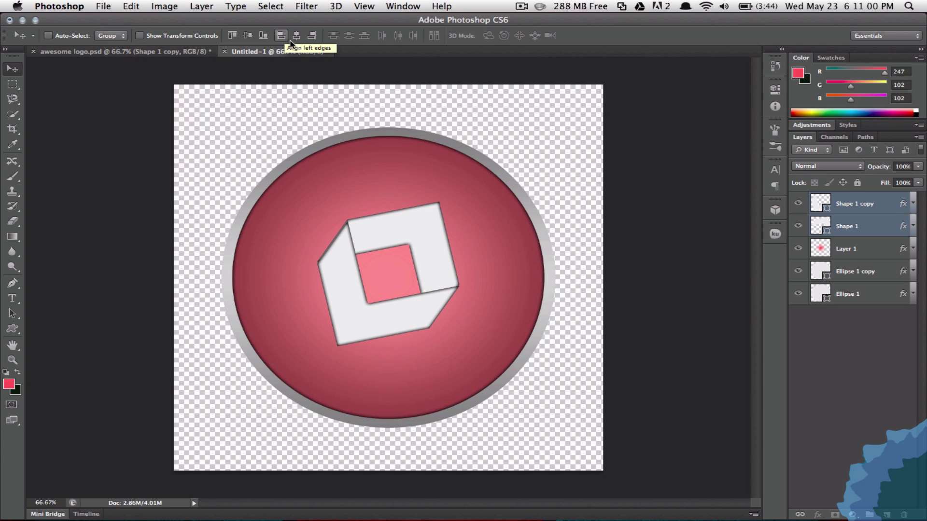
pyautogui.press('super+alt+z')
pyautogui.press('super+alt+z')
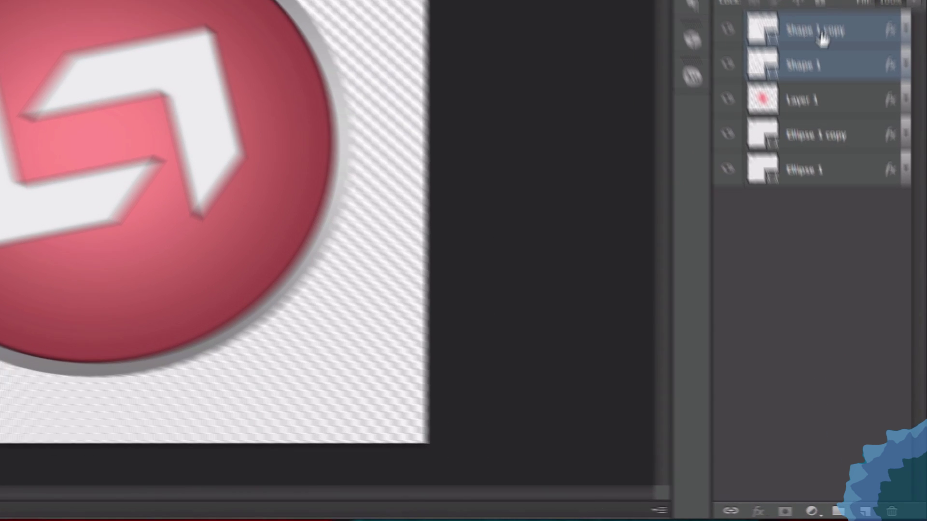
# - Group the two chevron layers and name the group Shapes
pyautogui.moveTo(863, 205); pyautogui.dragTo(832, 507)
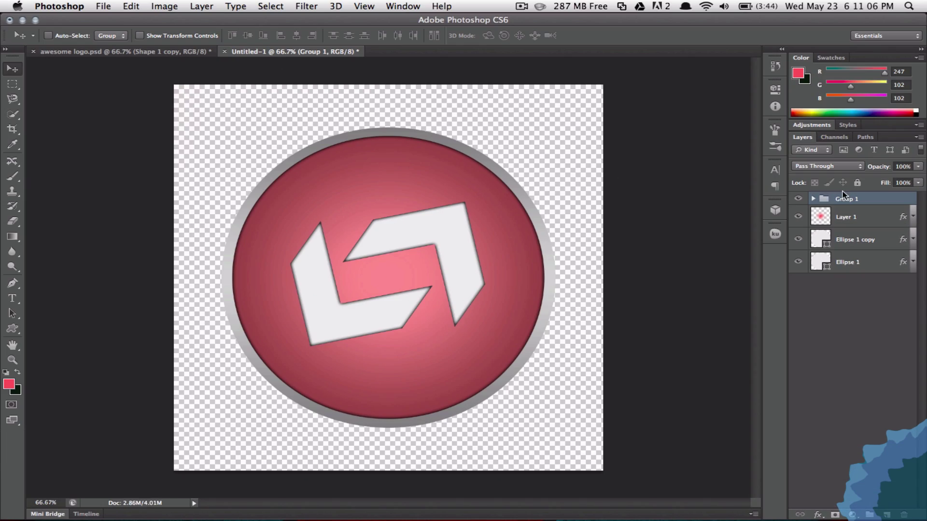
pyautogui.doubleClick(843, 199)
pyautogui.write('Shp')
pyautogui.press('Return')
pyautogui.doubleClick(845, 199)
pyautogui.write('Shapes')
pyautogui.press('Return')
# - Centre the Shapes group vertically on a selection of the inner circle from Ellipse 1 copy, and deselect
pyautogui.keyDown('super'); pyautogui.click(820, 239); pyautogui.keyUp('super')
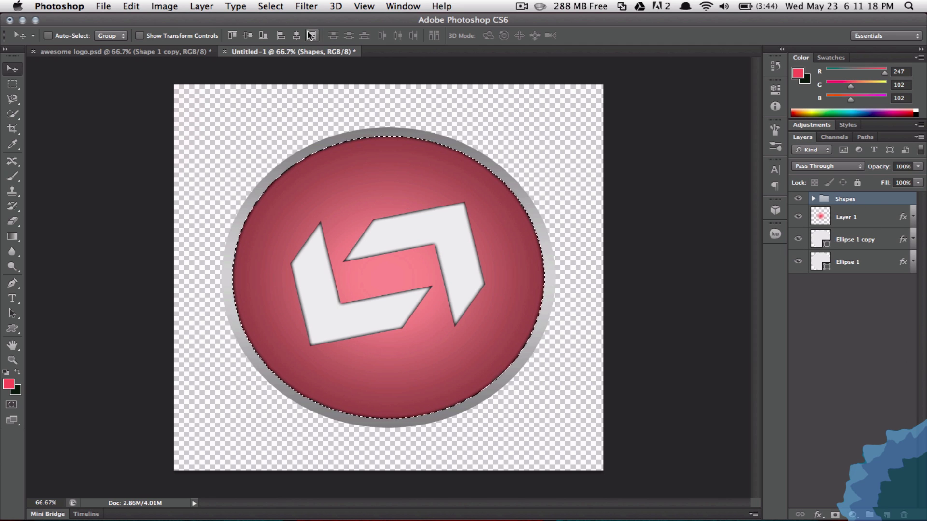
pyautogui.click(243, 35)
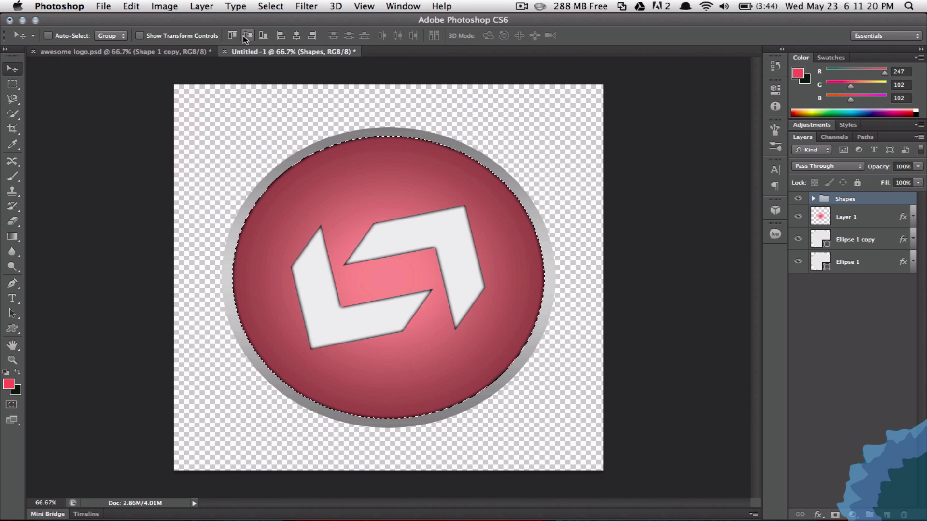
pyautogui.hotkey('ctrl', 'd')
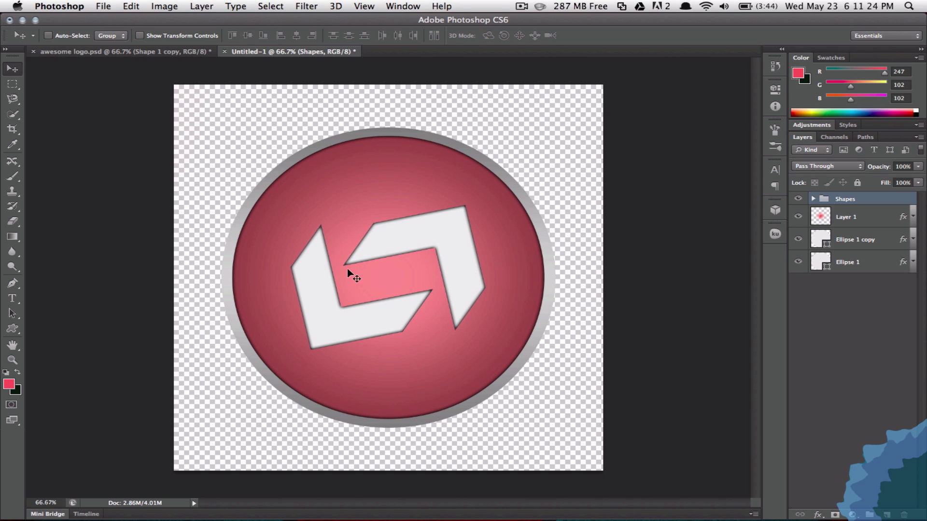
# - Enlarge the Shapes group proportionally around its centre so the chevrons fill more of the inner circle
pyautogui.hotkey('ctrl', 't')
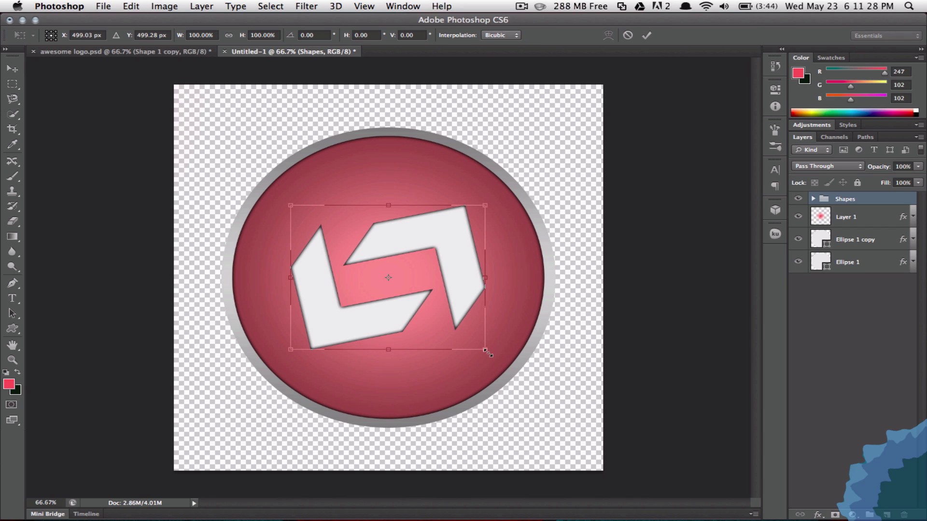
pyautogui.moveTo(486, 354); pyautogui.dragTo(504, 366)
pyautogui.click(647, 35)
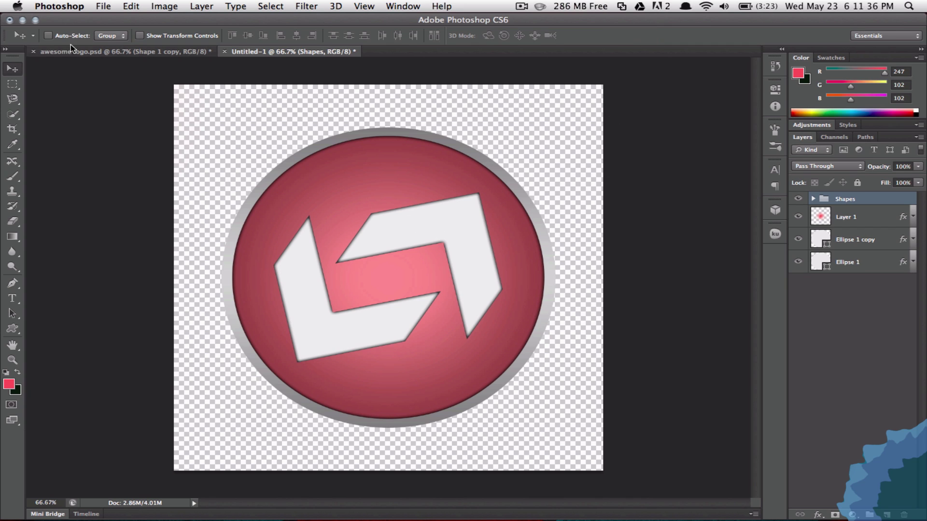
# - Compare the red logo in Untitled-1 with the blue original in awesome logo.psd, and return to Untitled-1
pyautogui.click(110, 51)
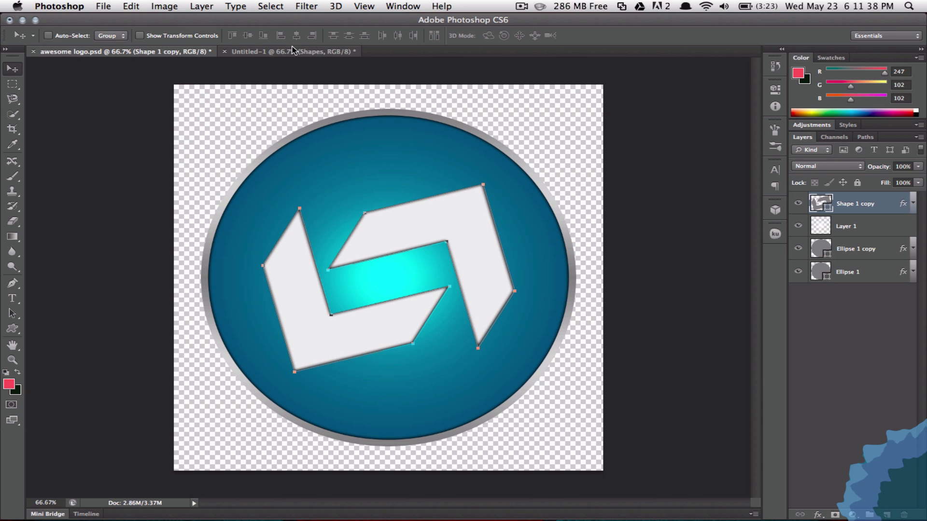
pyautogui.click(881, 338)
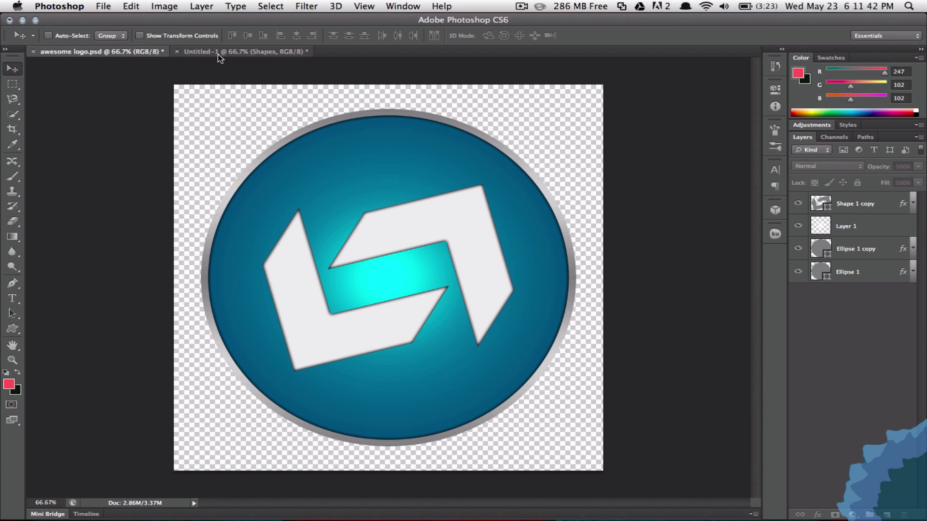
pyautogui.click(246, 54)
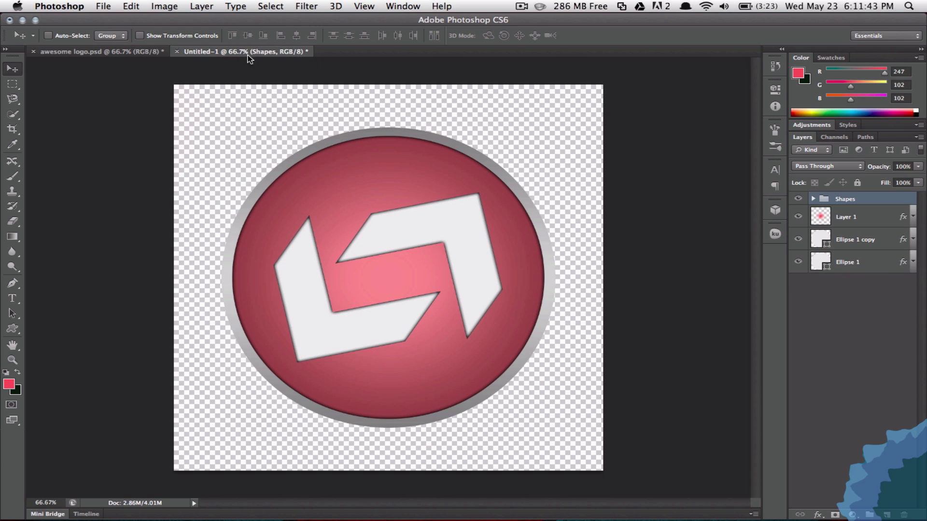
pyautogui.click(106, 55)
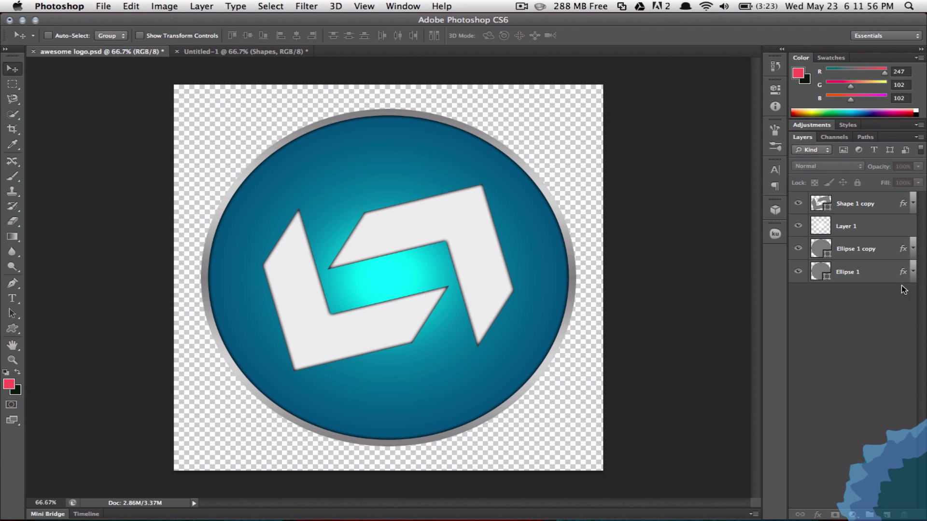
pyautogui.click(245, 52)
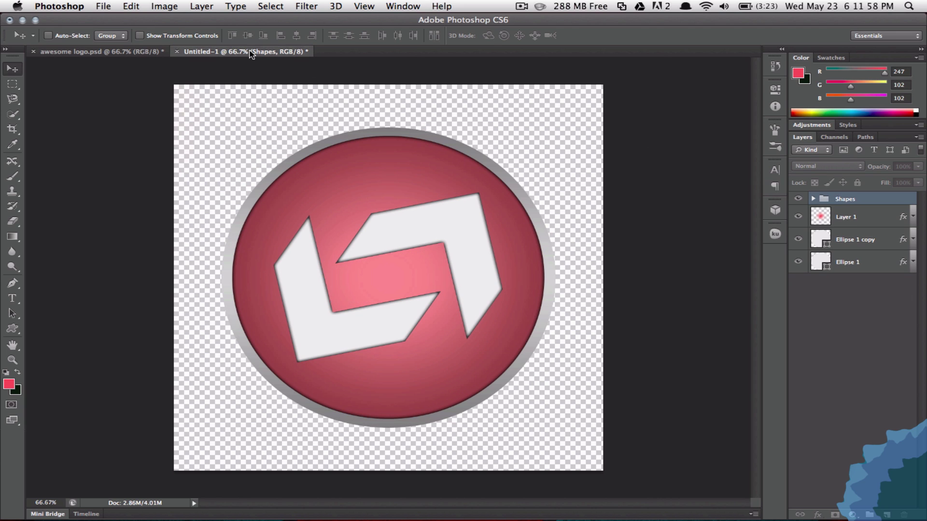